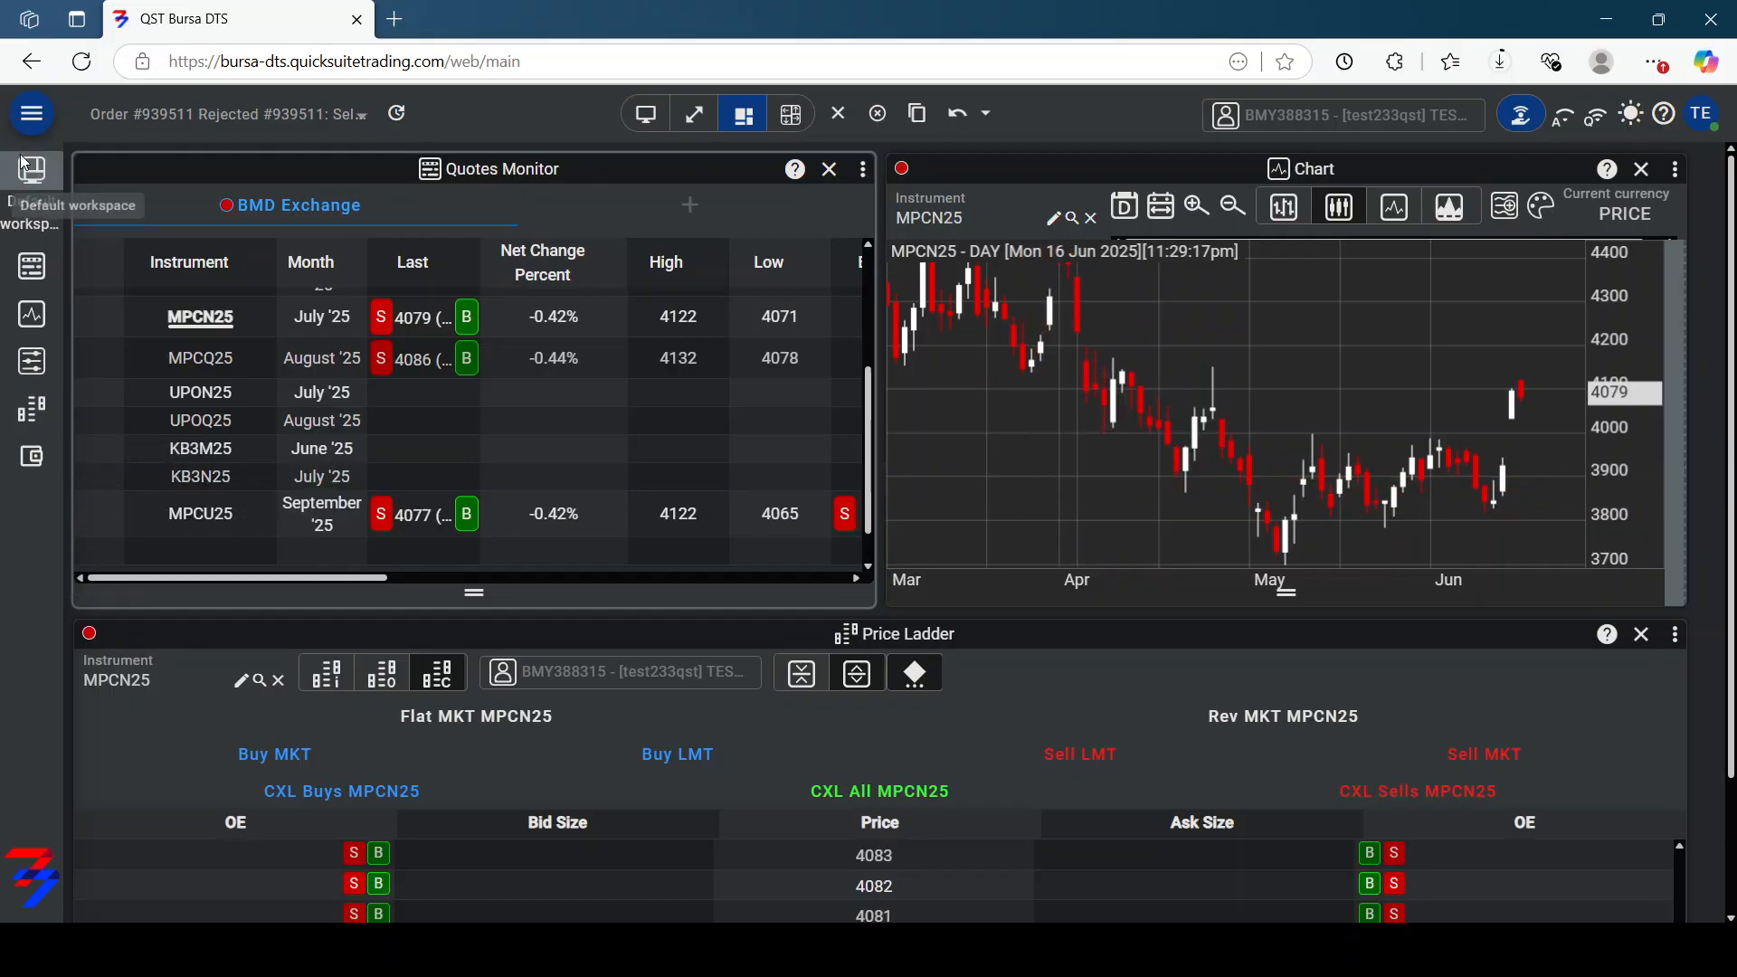
# Expand the module list, view and close the default workspace options, then collapse the list
pyautogui.click(32, 115)
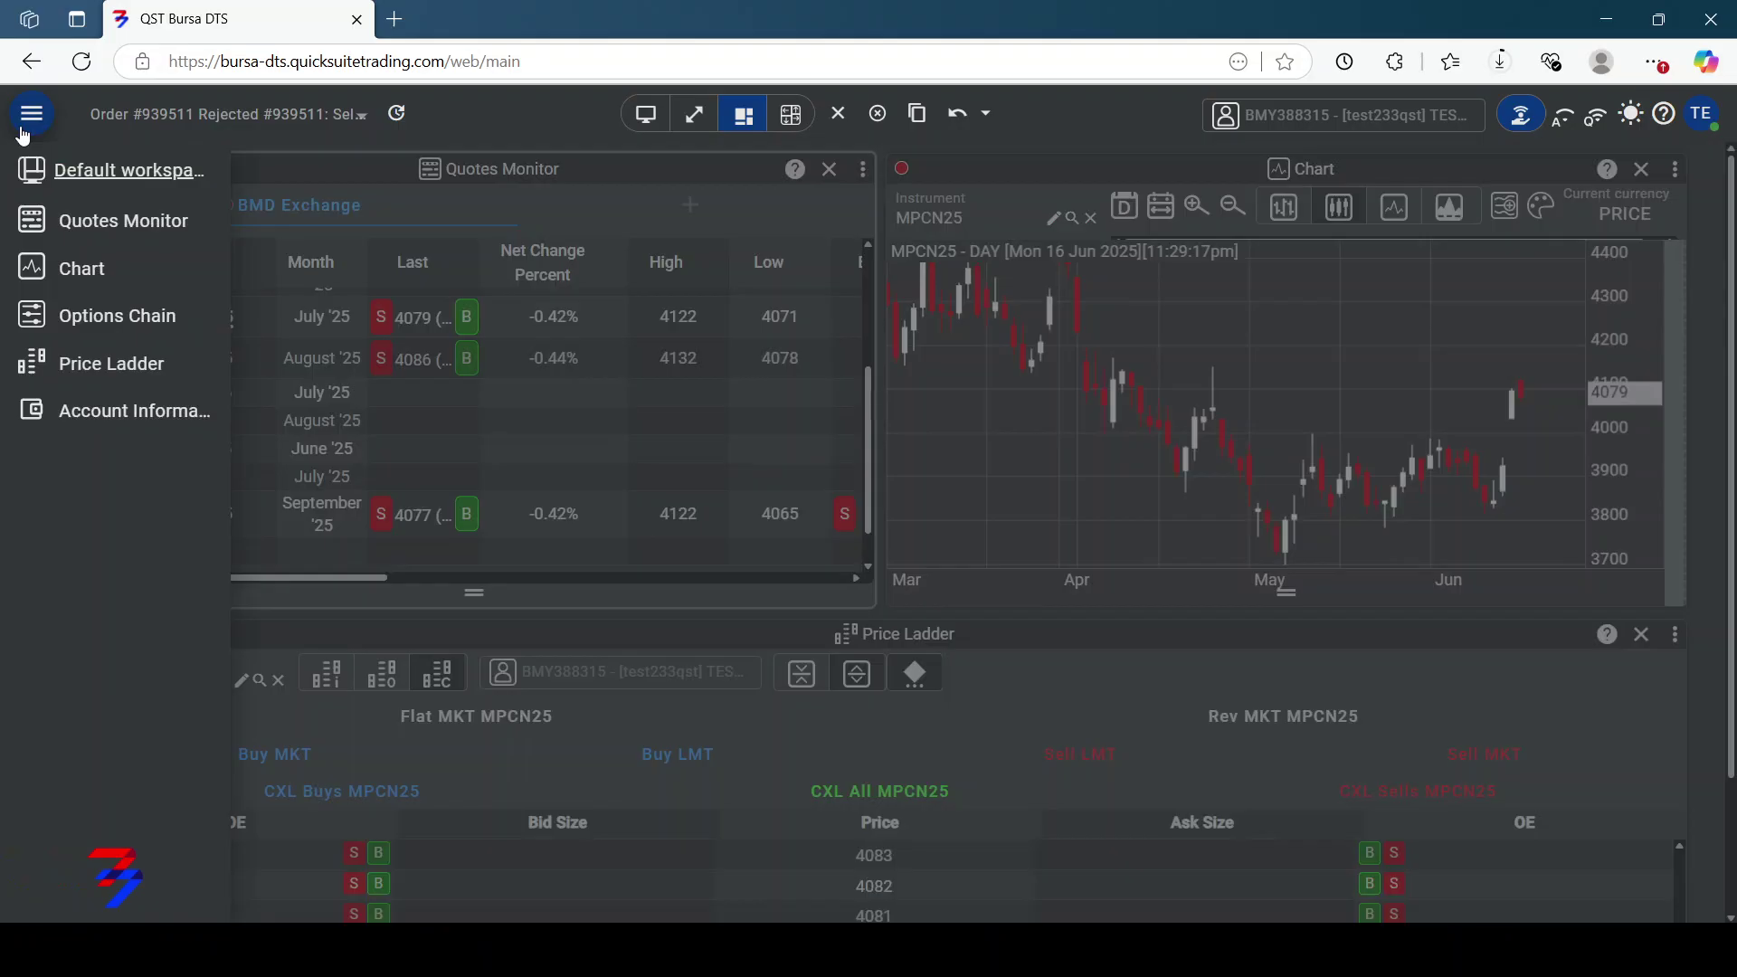
pyautogui.click(104, 178)
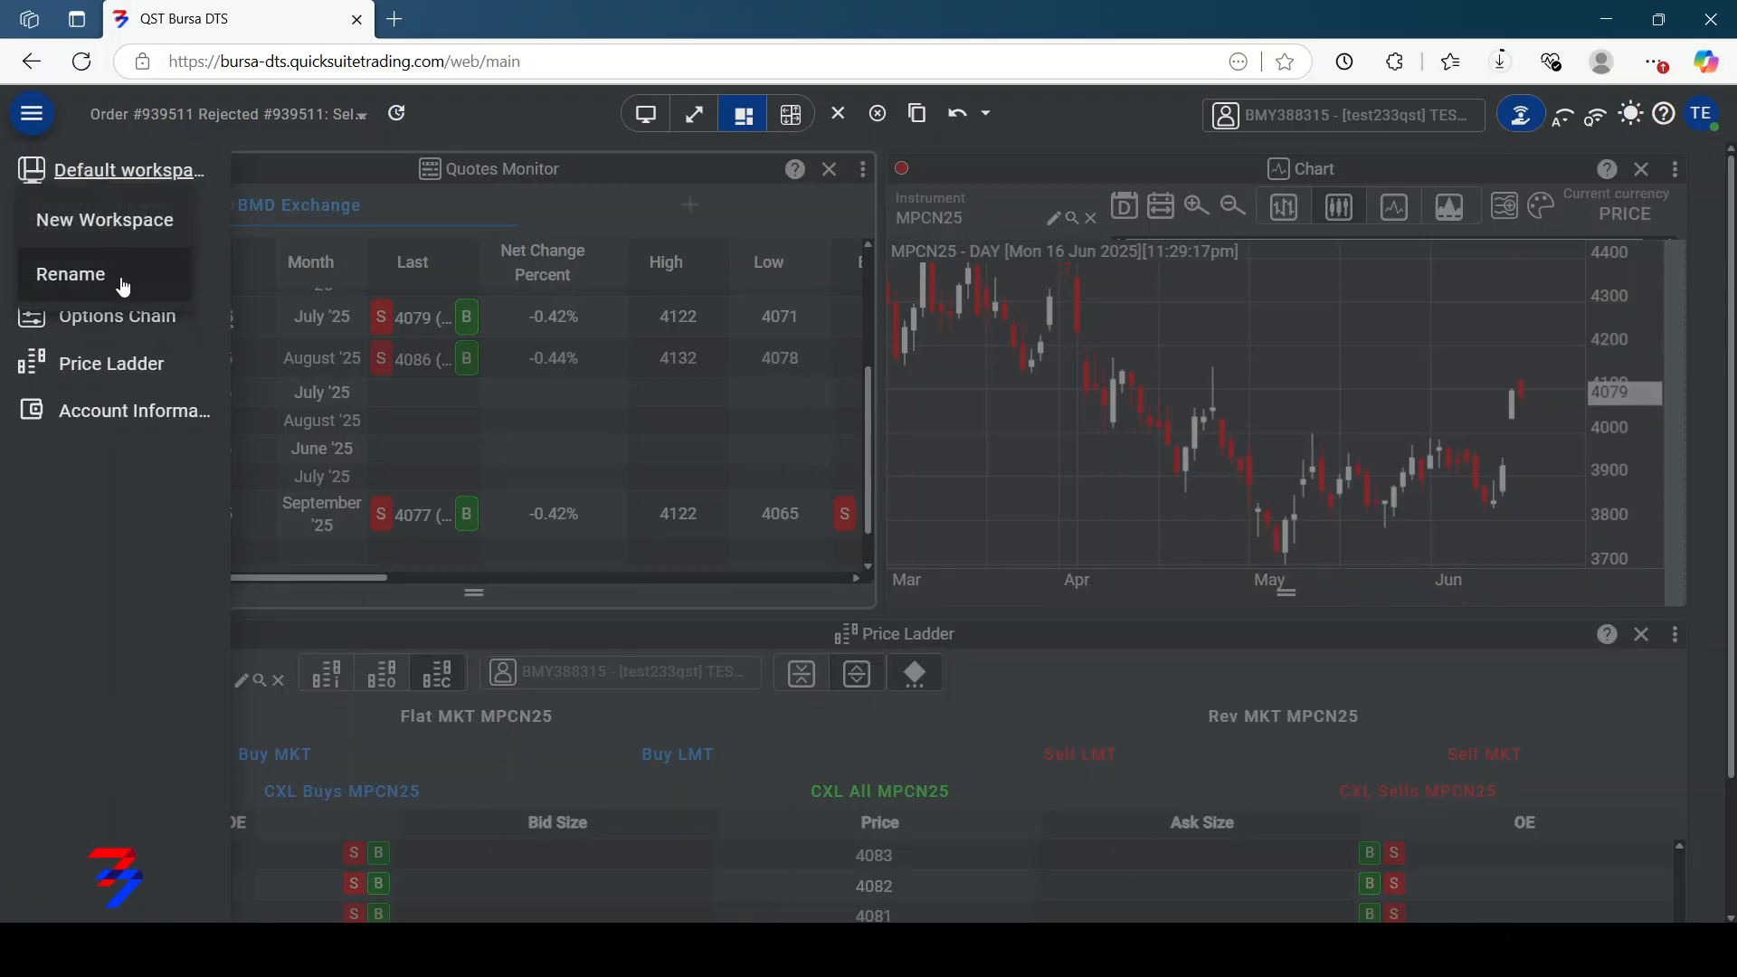
pyautogui.click(130, 184)
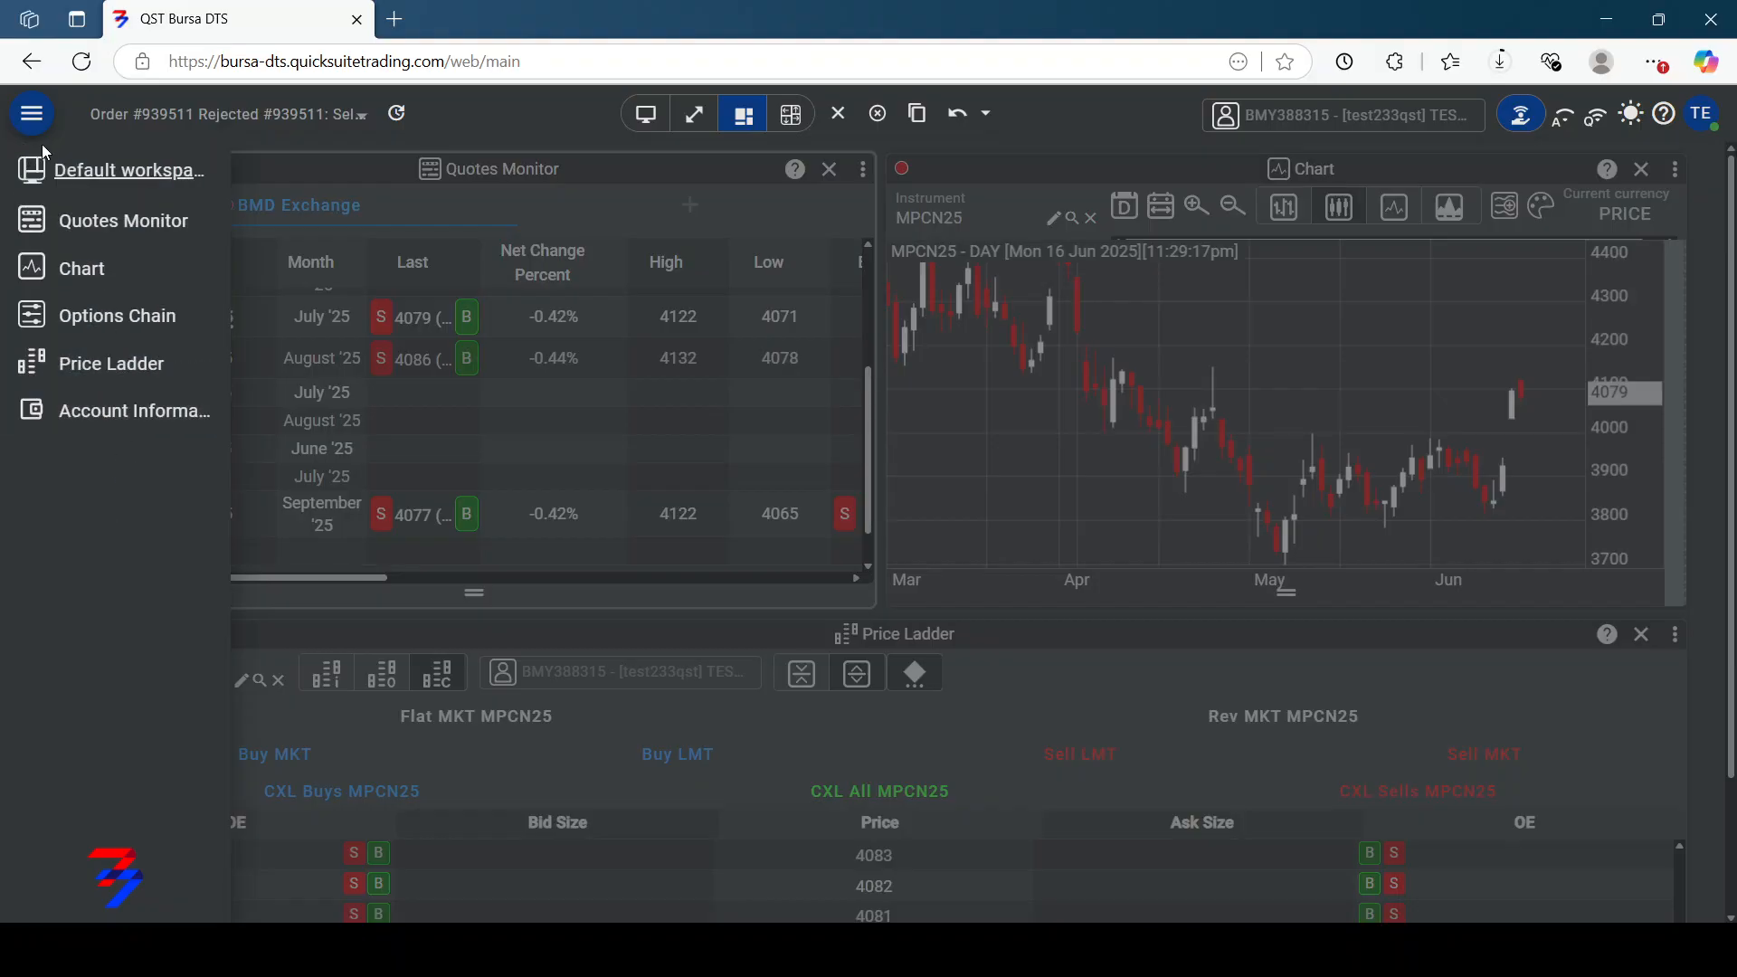
pyautogui.click(32, 115)
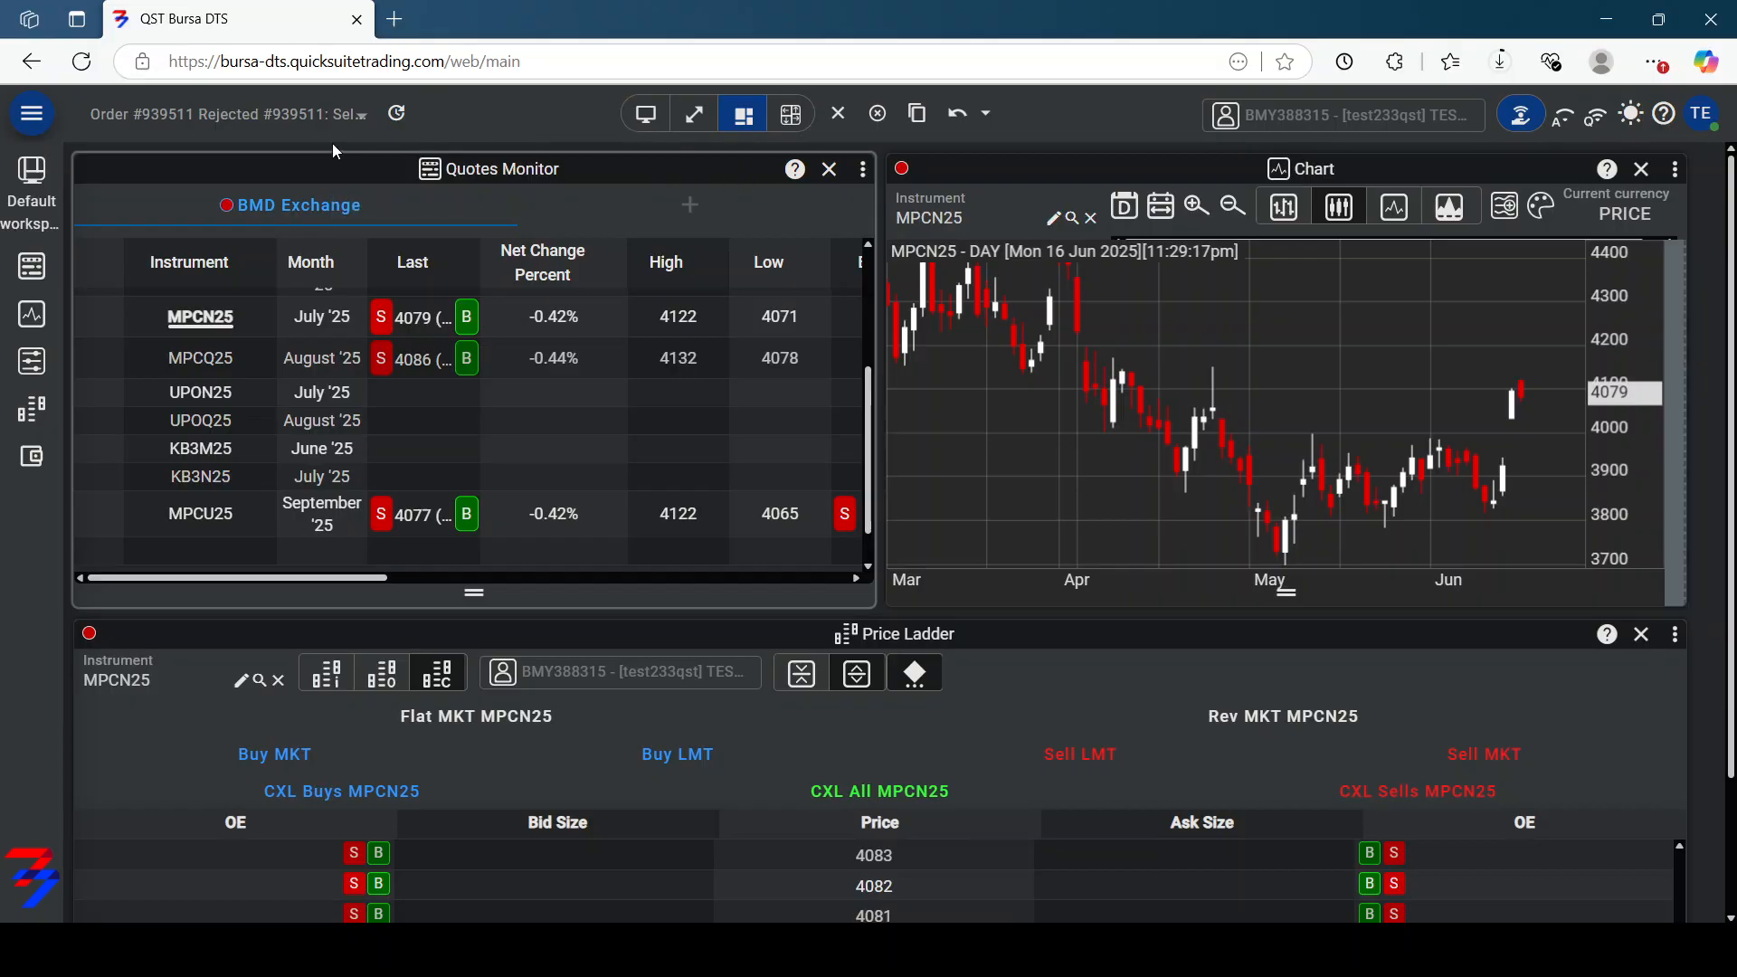
# View the order notification history showing the rejected MPCN25 sell, then close it
pyautogui.click(310, 115)
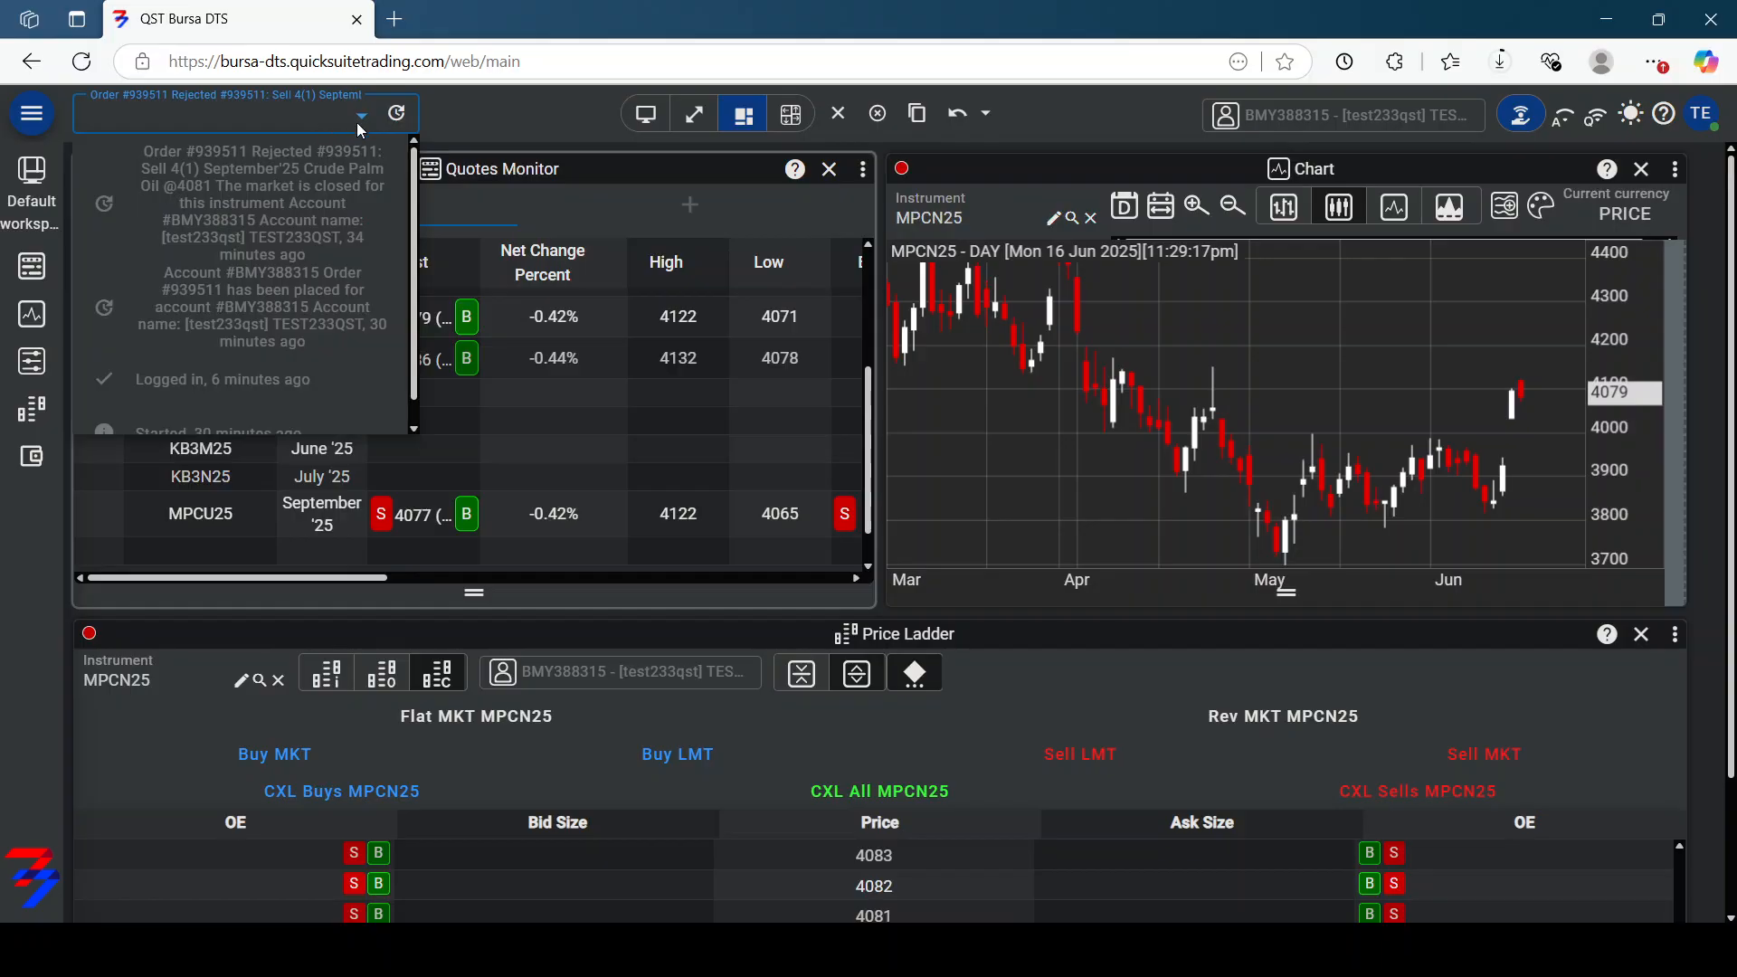
pyautogui.click(469, 129)
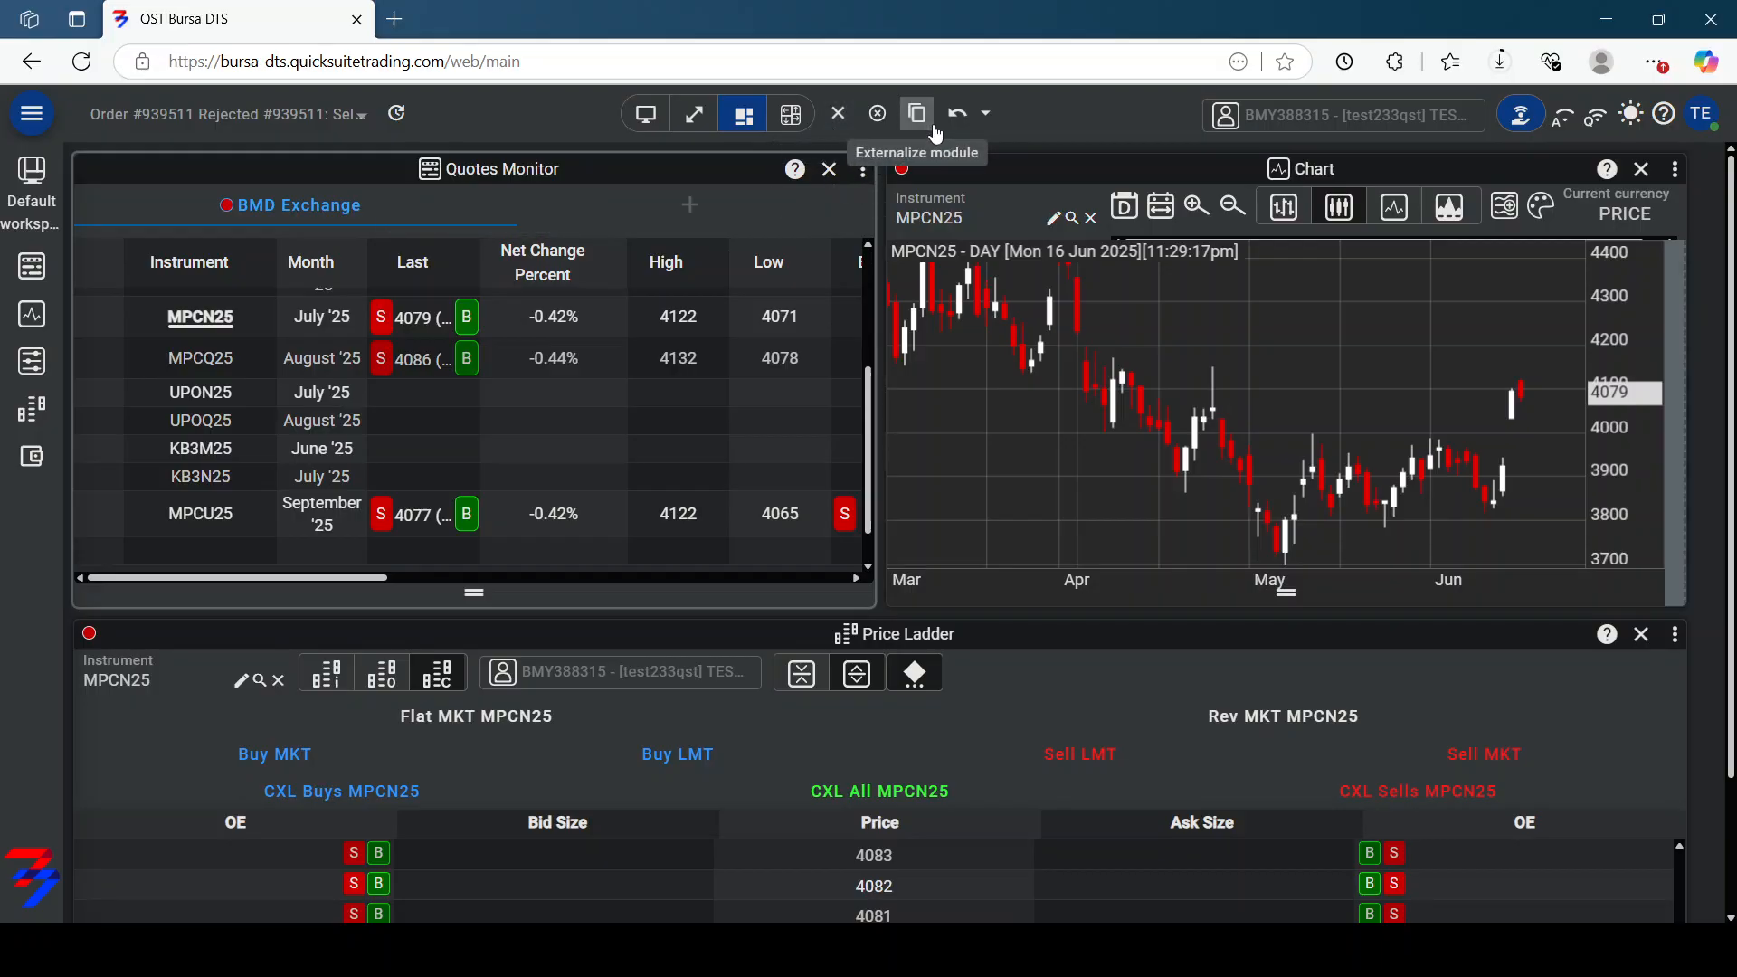
# Check restorable modules, toggle light then dark theme, and show the help and support options
pyautogui.click(984, 114)
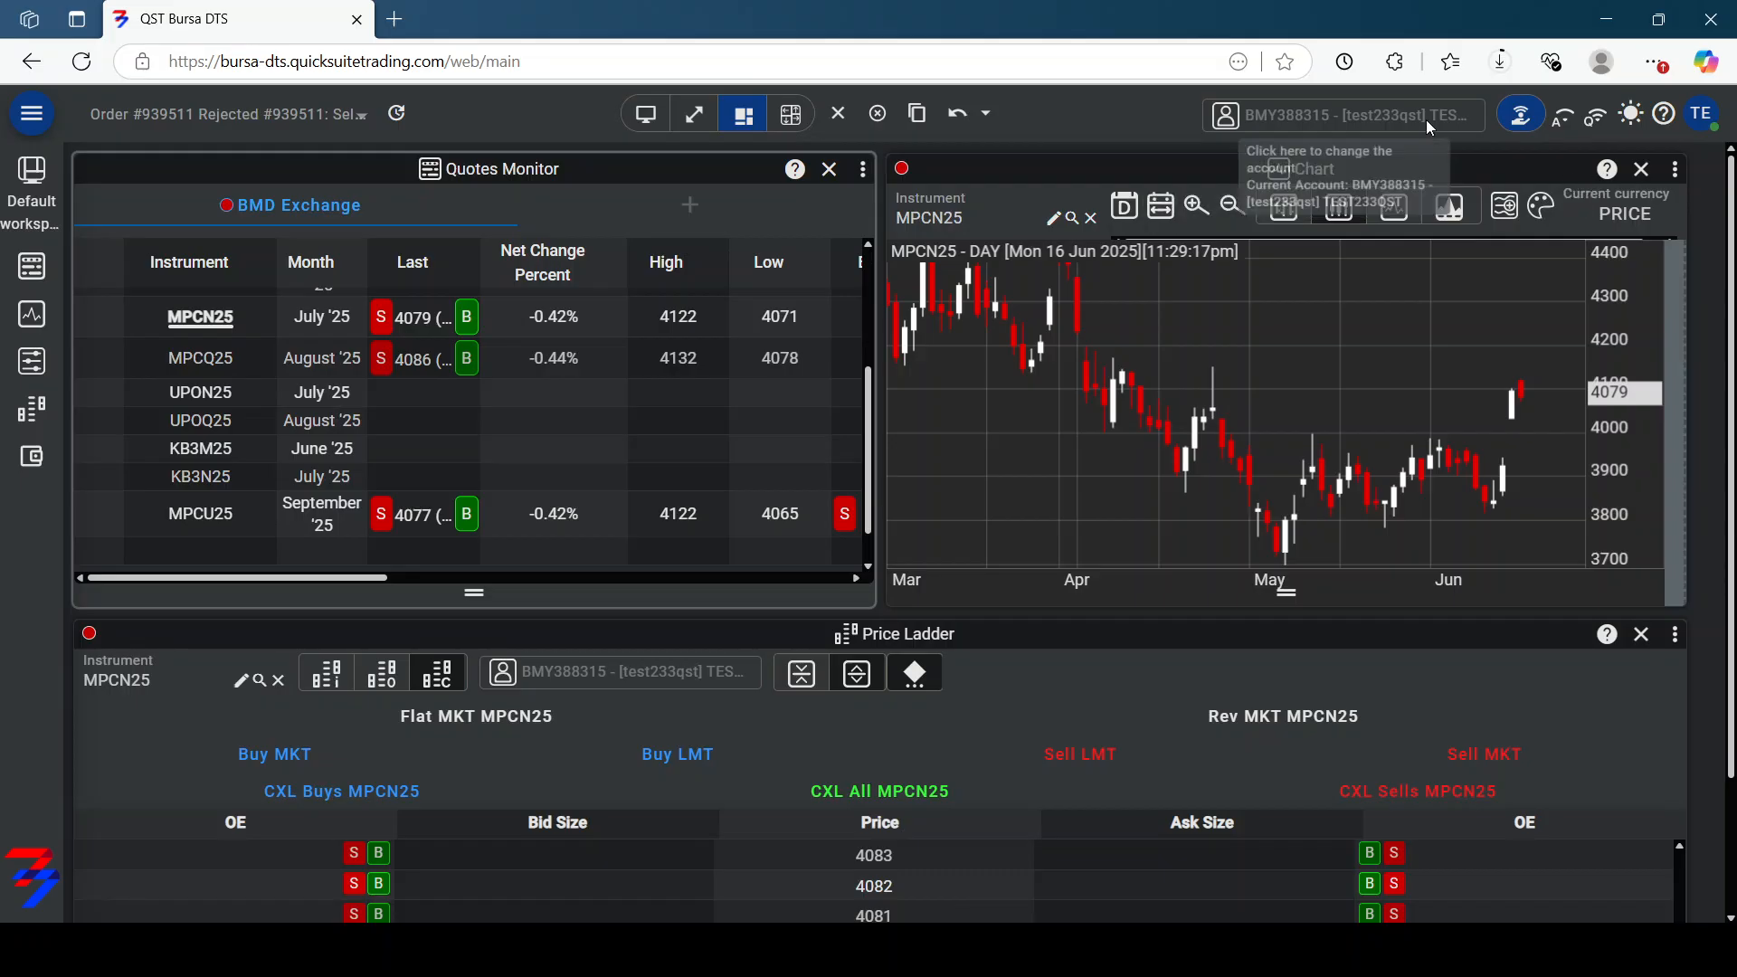
pyautogui.click(1628, 114)
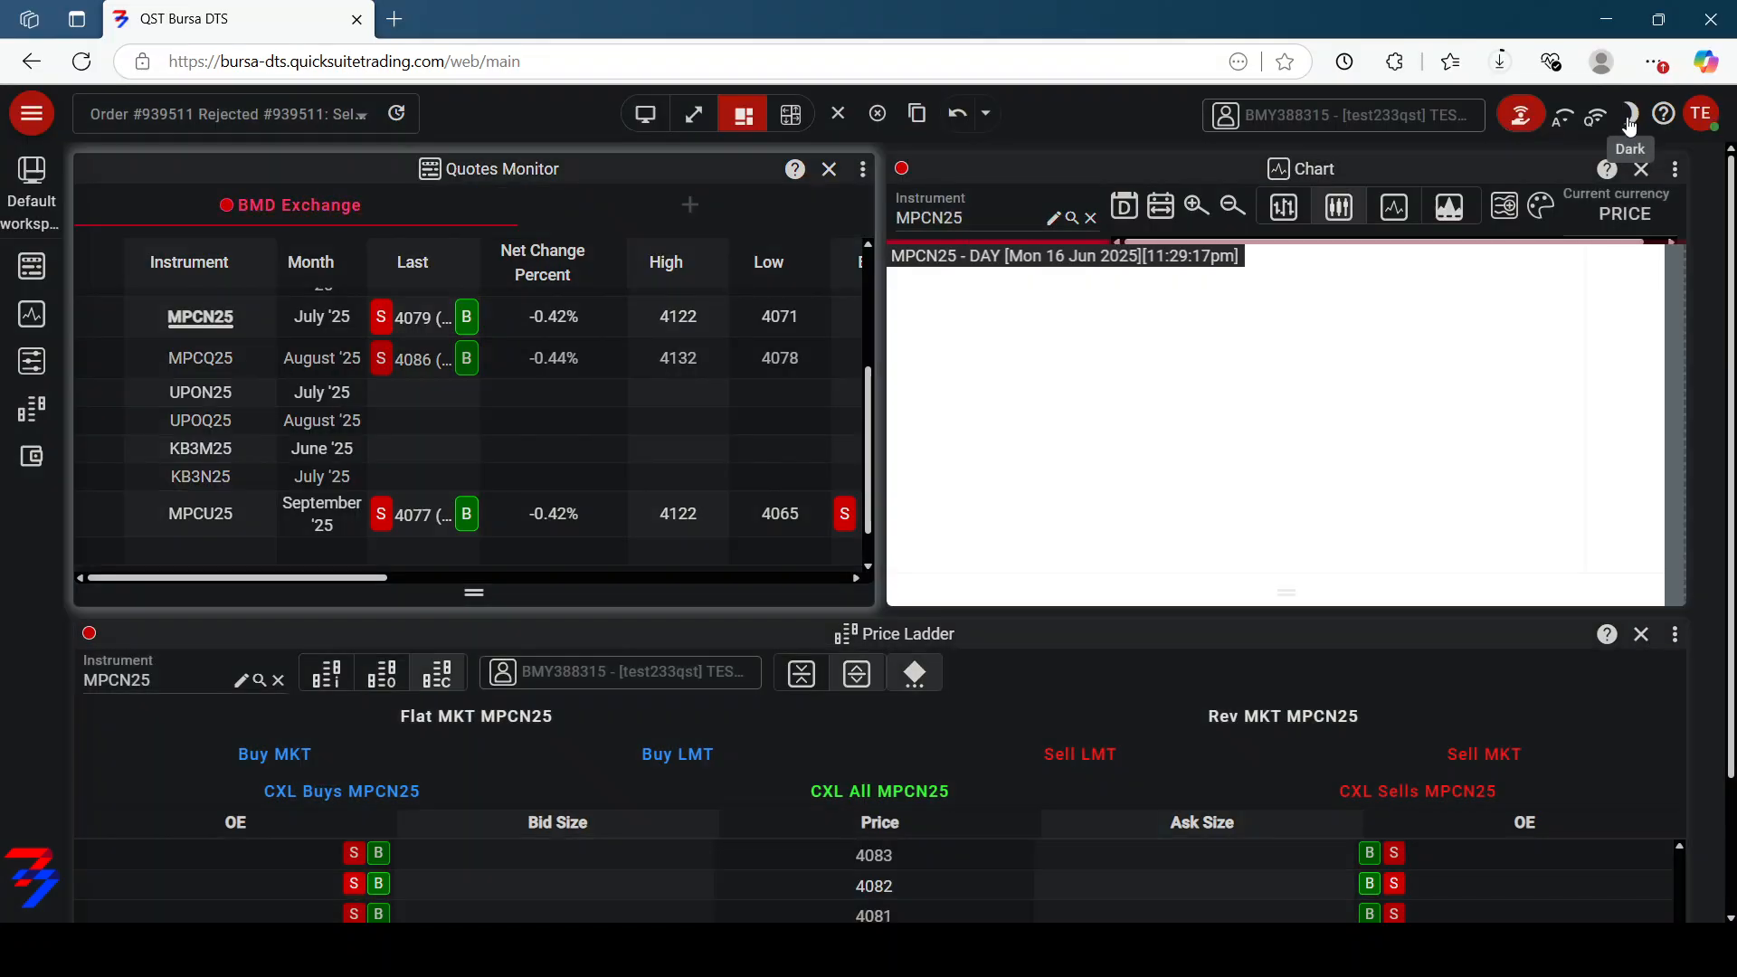
pyautogui.click(1628, 122)
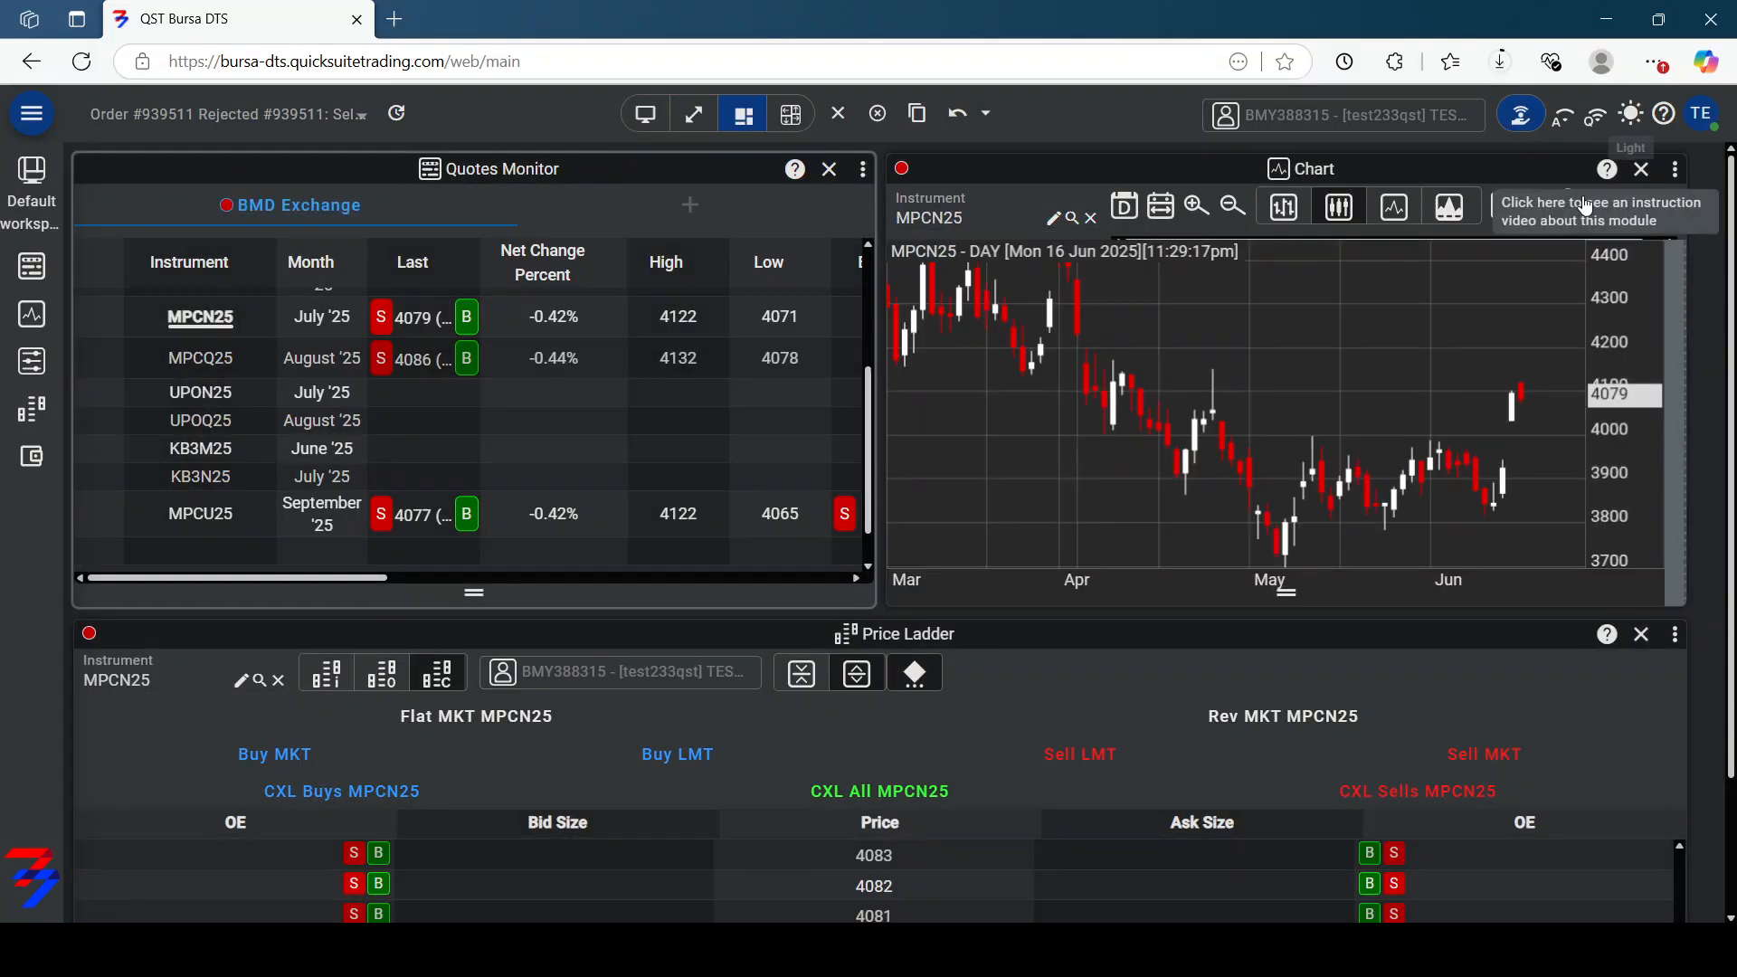
pyautogui.click(1664, 115)
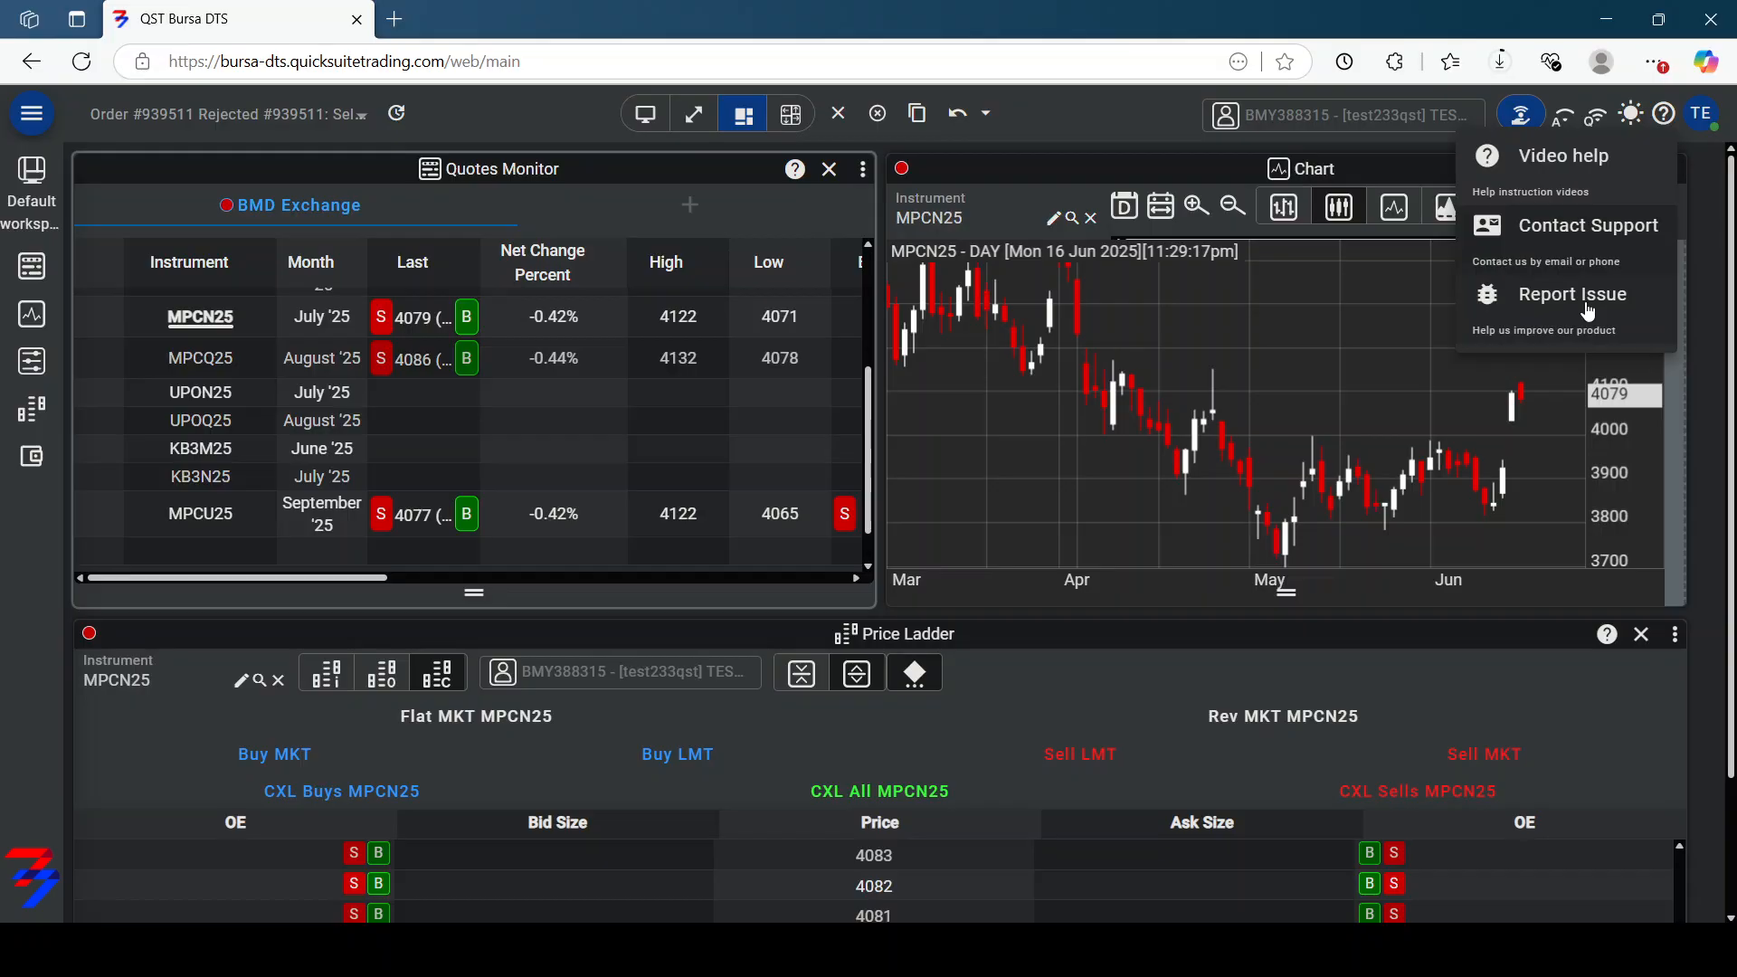
# Close the help options dropdown
pyautogui.click(1111, 141)
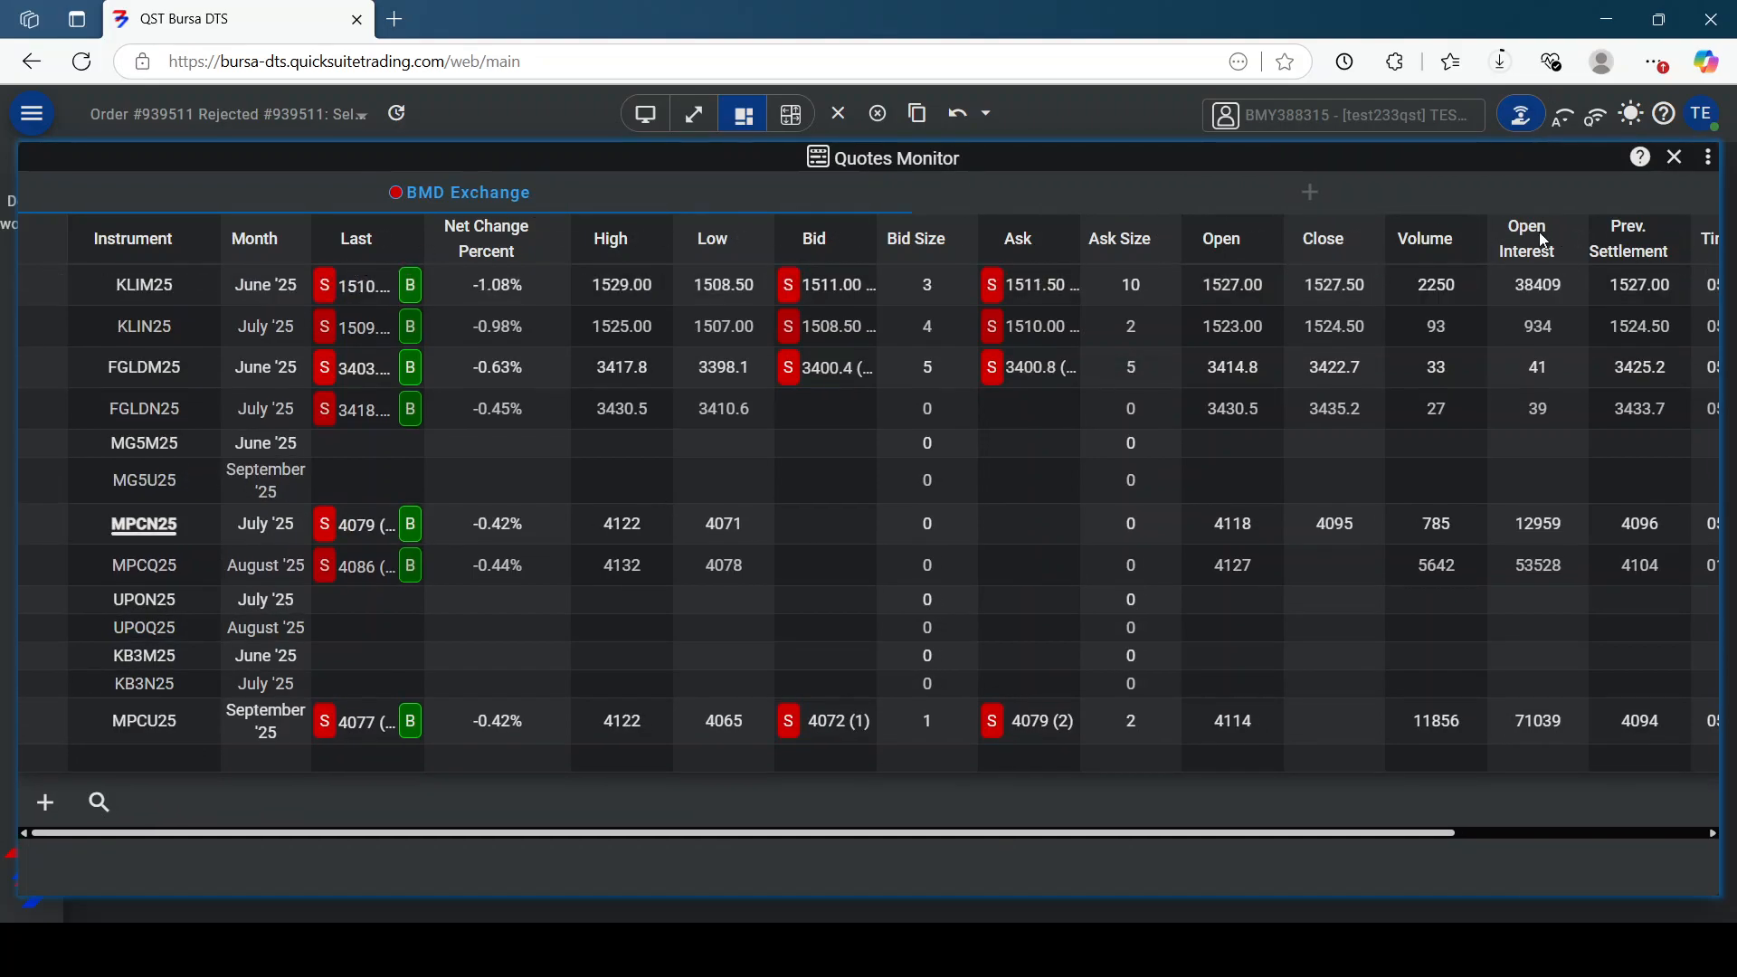
# In Select Columns, hide Net Change Percent, move it to second place, and save
pyautogui.click(1708, 160)
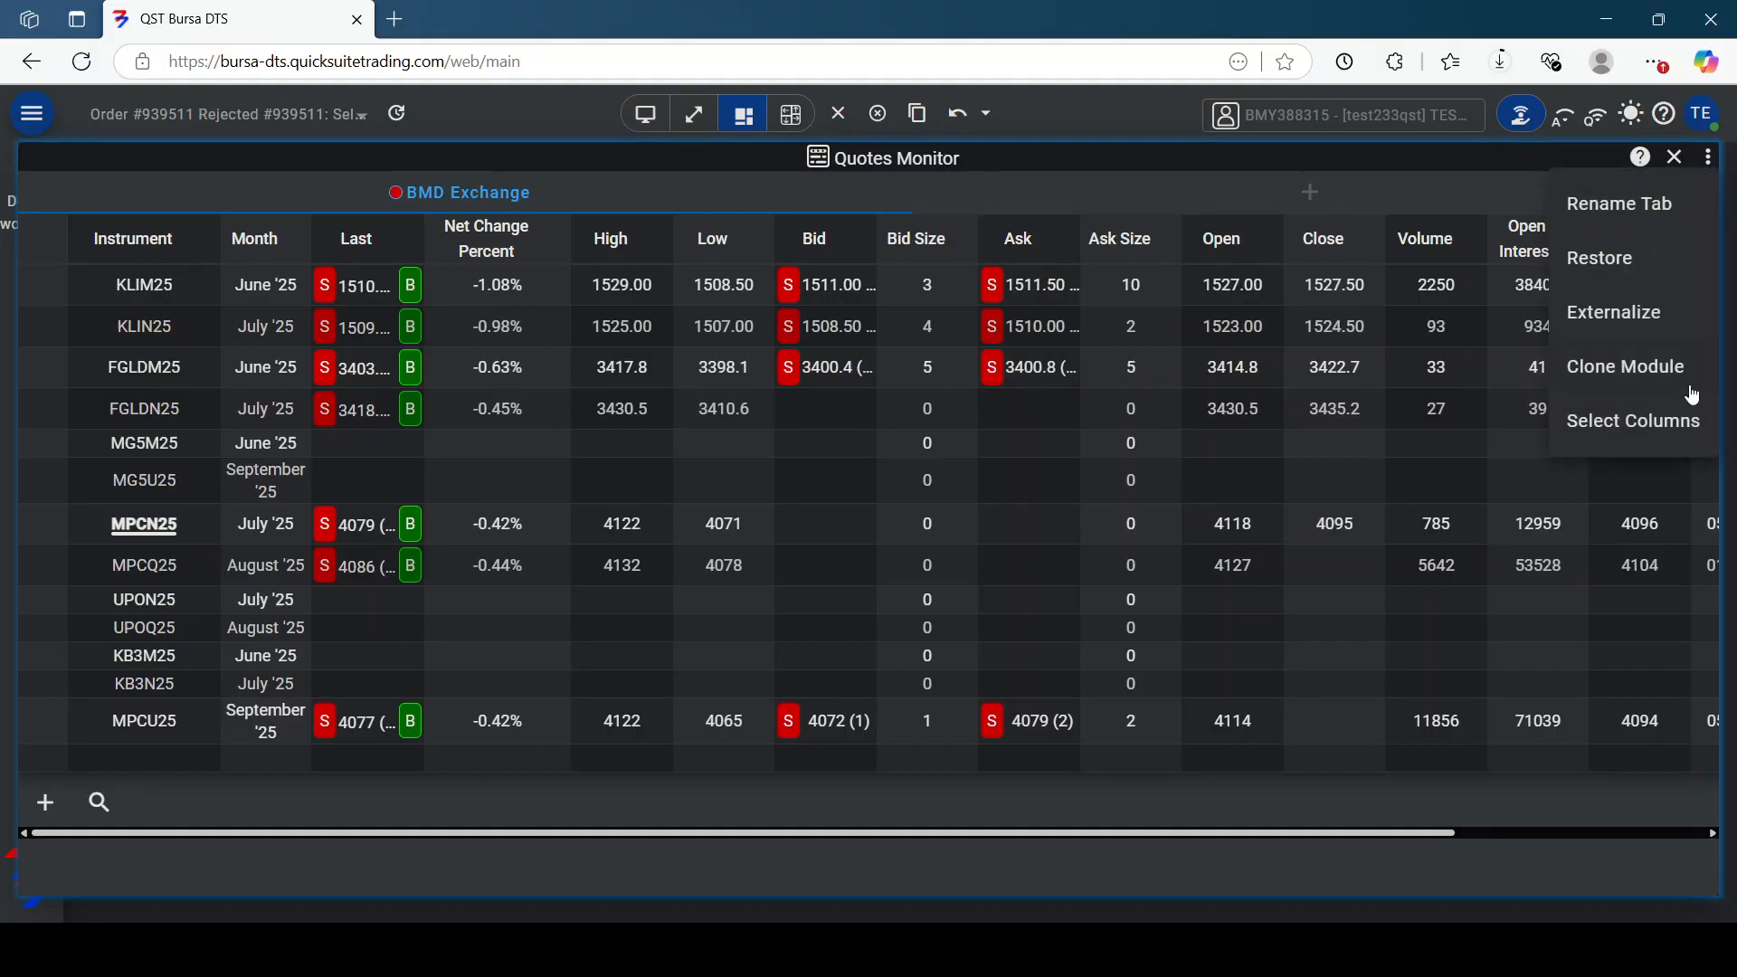
pyautogui.click(1617, 421)
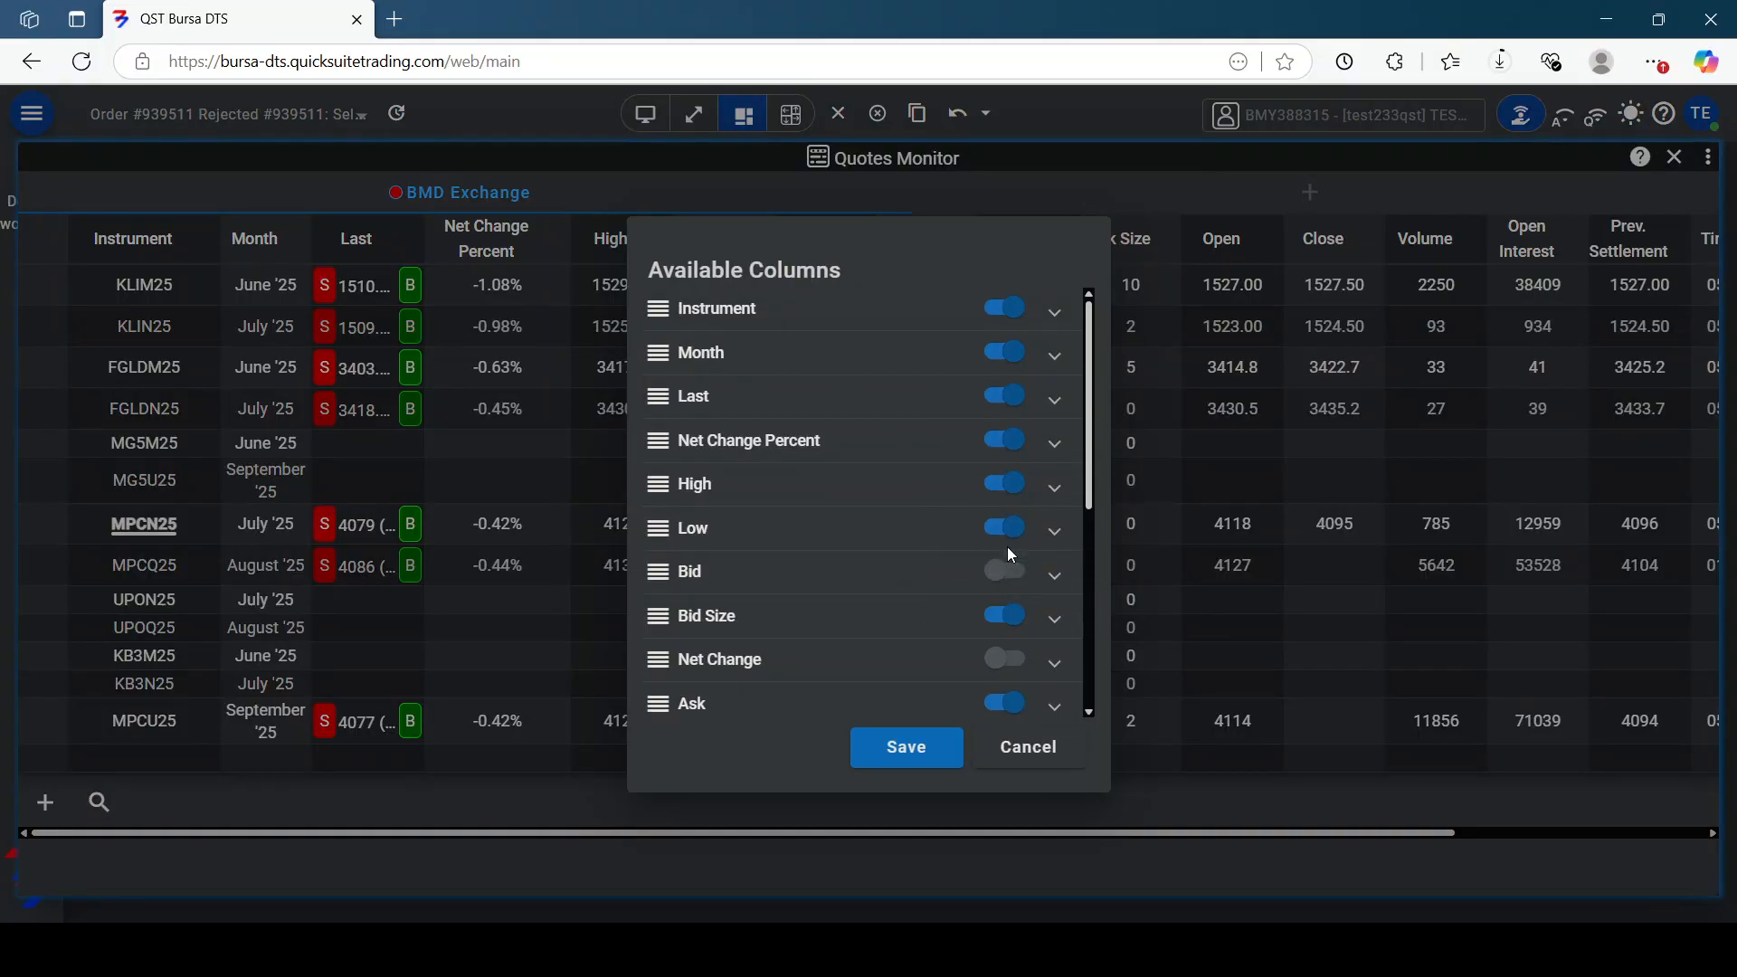
pyautogui.click(1004, 440)
pyautogui.moveTo(655, 440); pyautogui.dragTo(655, 352)
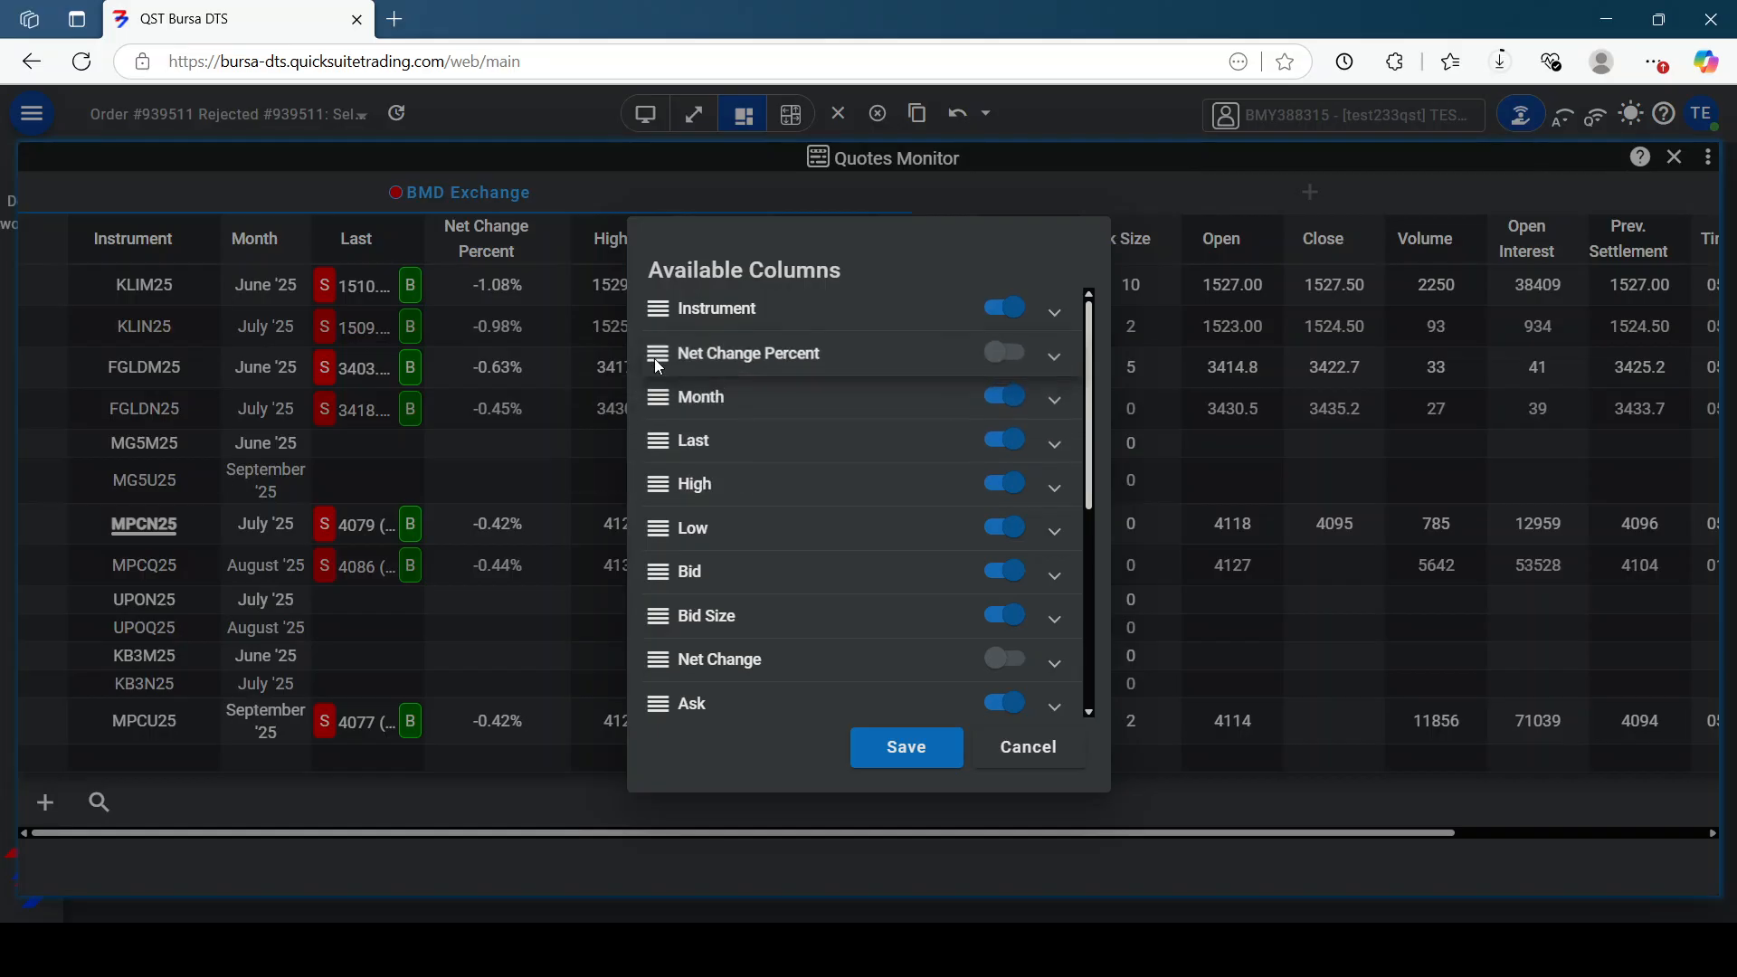
pyautogui.click(925, 749)
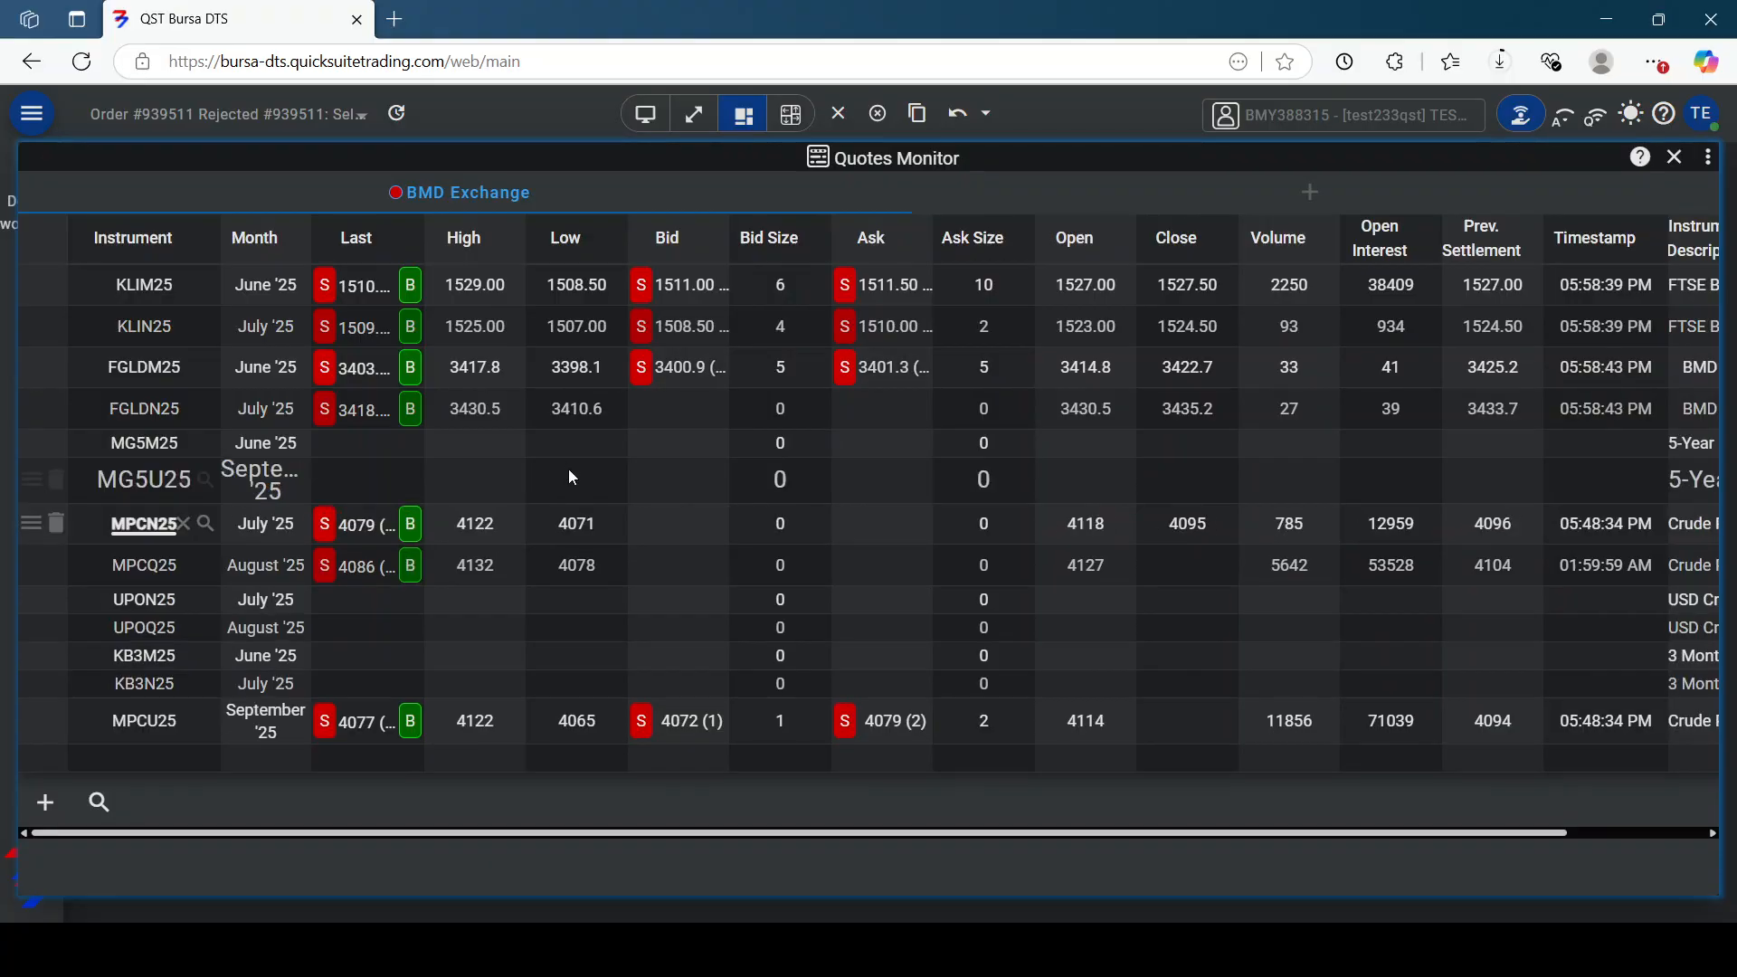
pyautogui.moveTo(123, 757)
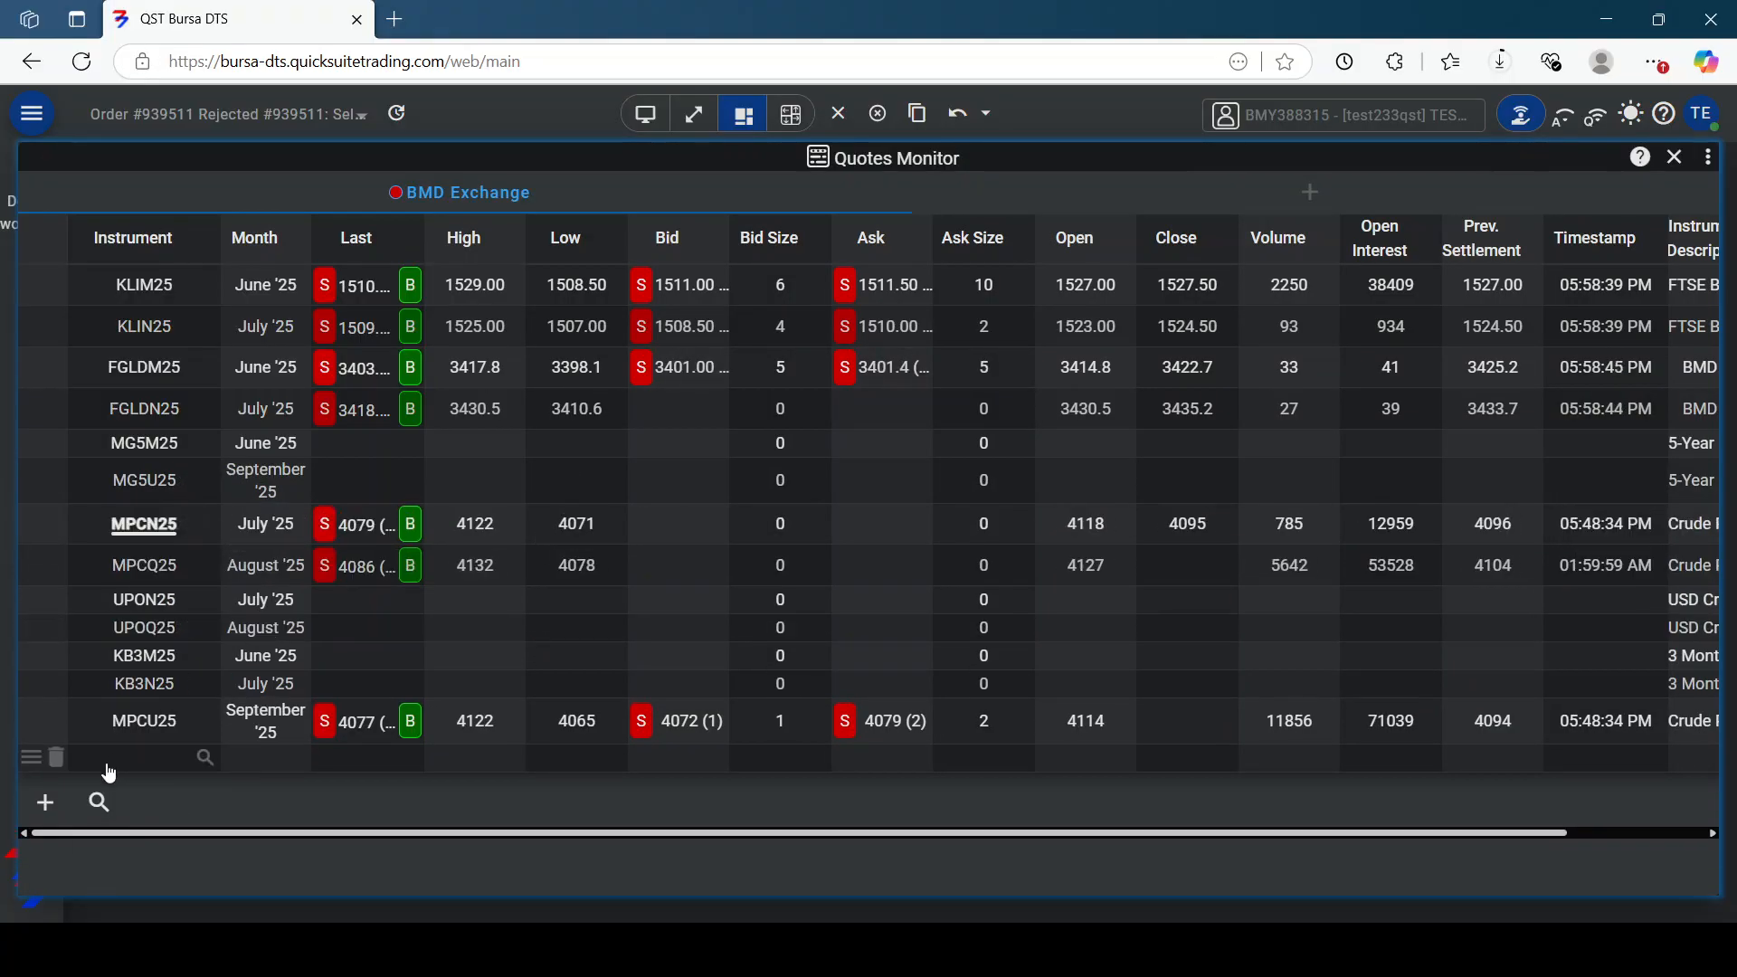
# Search 'mpc', add MPCG26 to the quotes table, then launch the Instrument Lookup
pyautogui.click(149, 766)
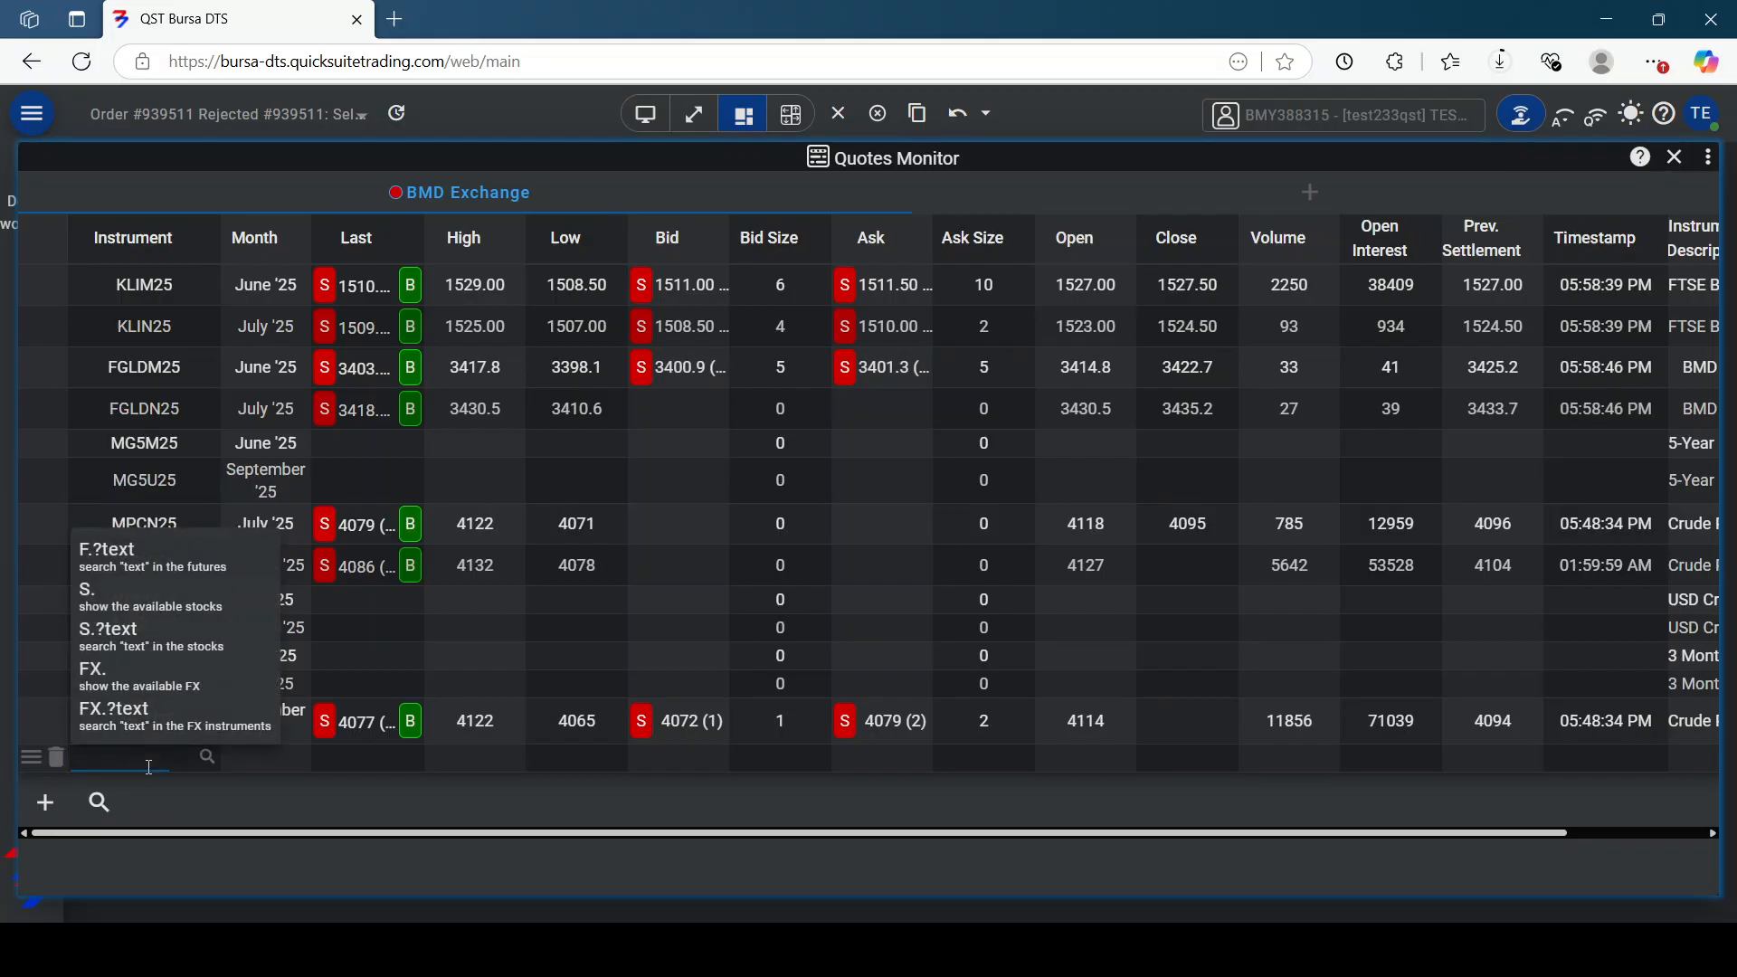
pyautogui.write('mpc')
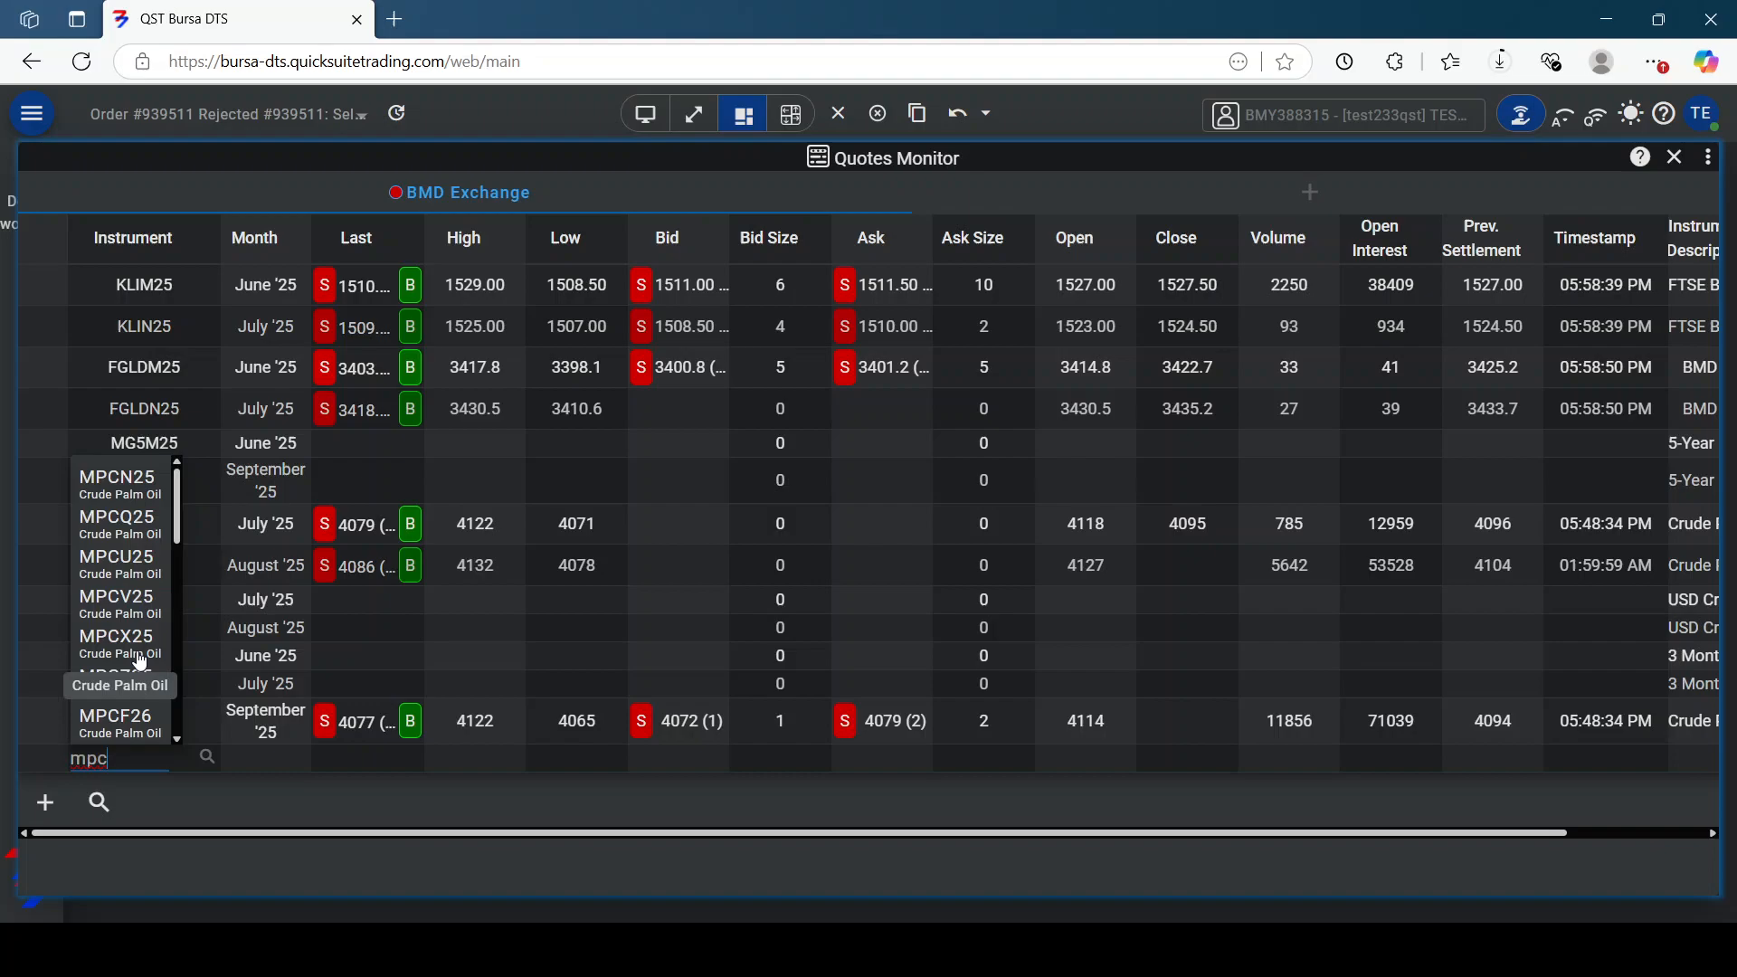
pyautogui.scroll(-2, 139, 660)
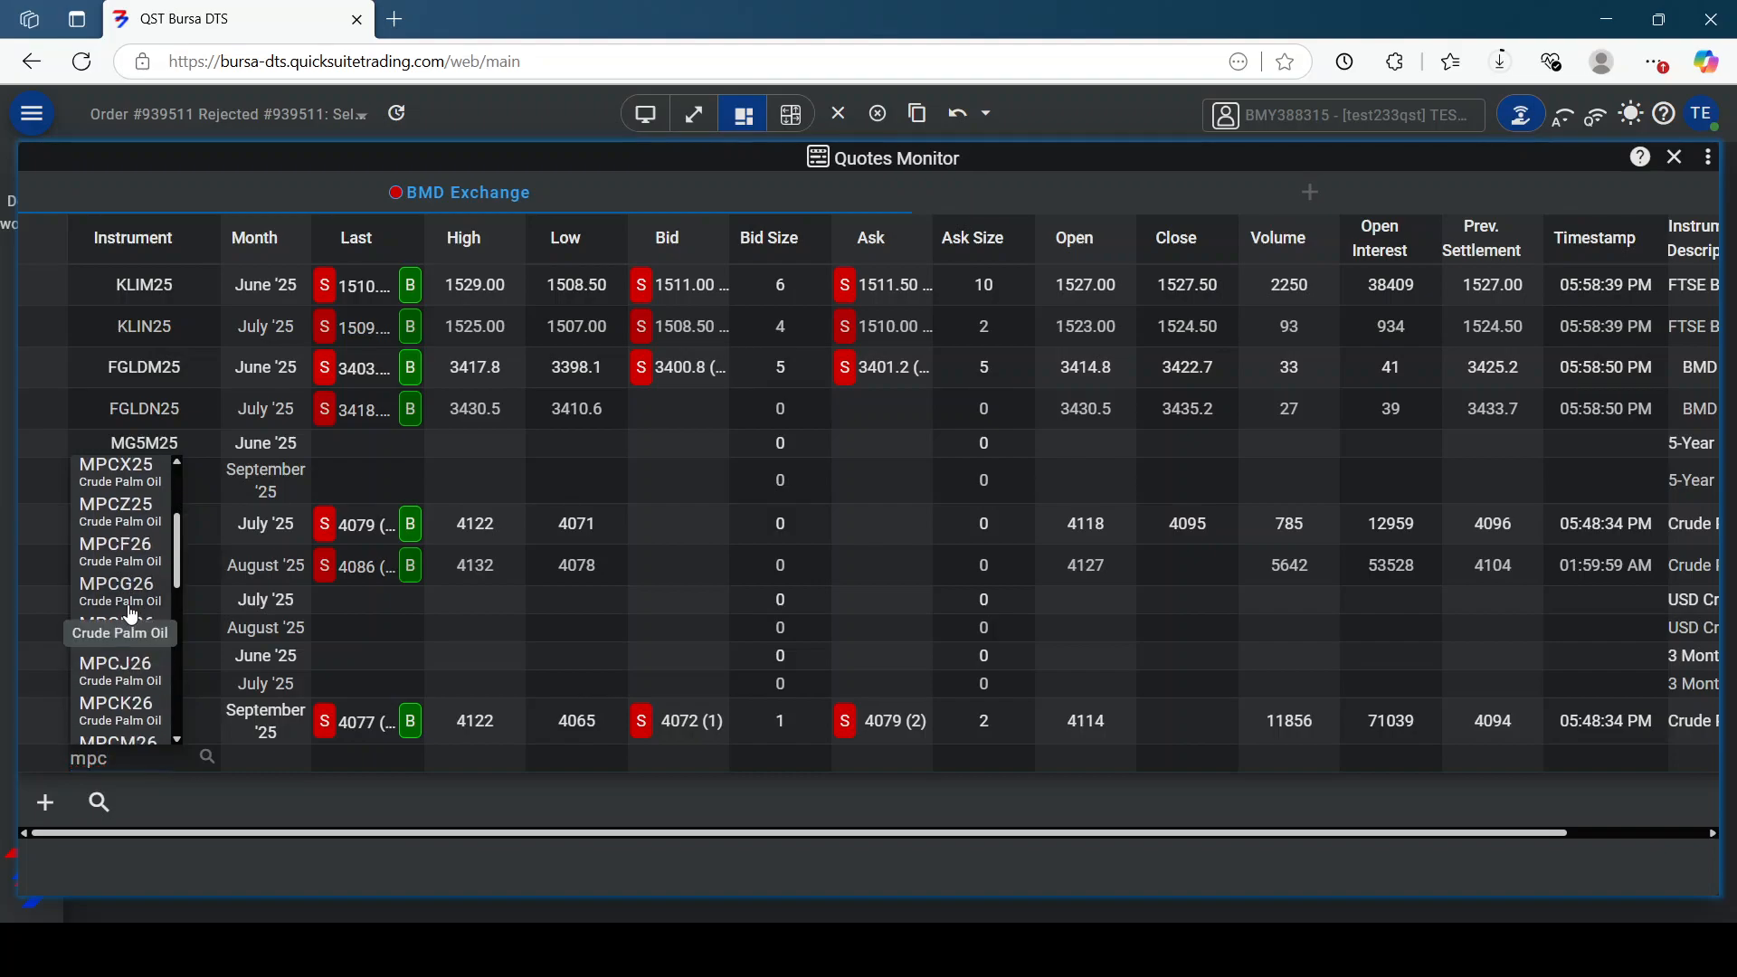
pyautogui.click(122, 632)
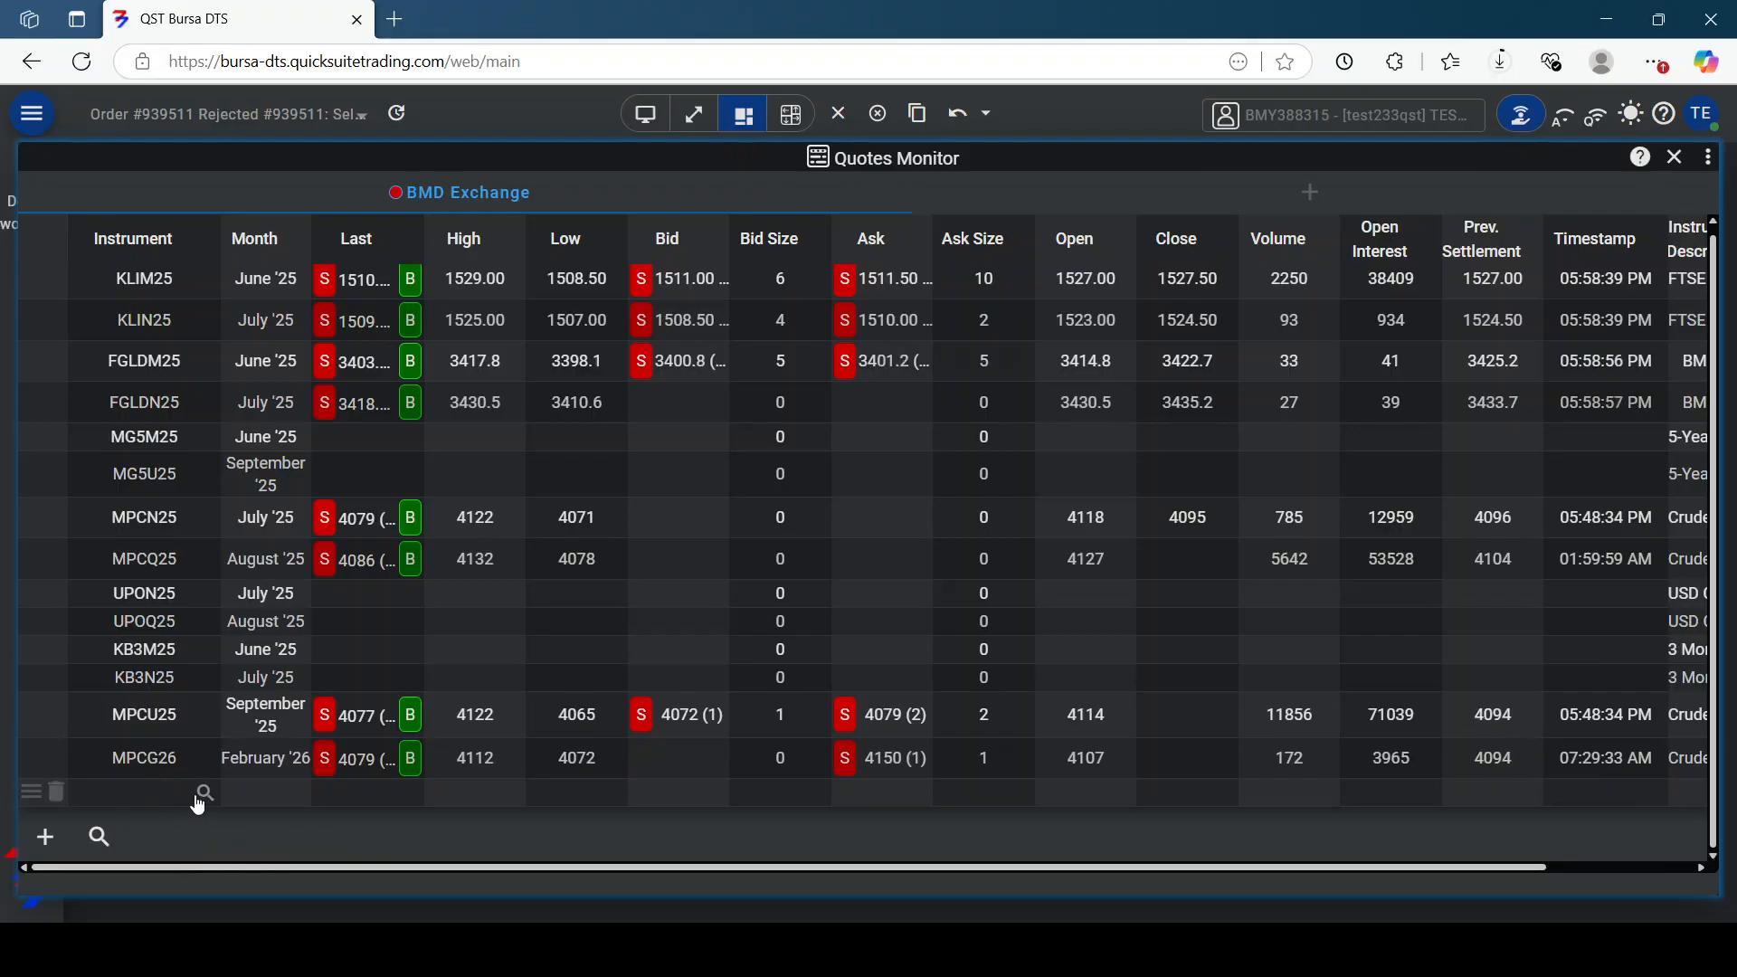
pyautogui.click(206, 792)
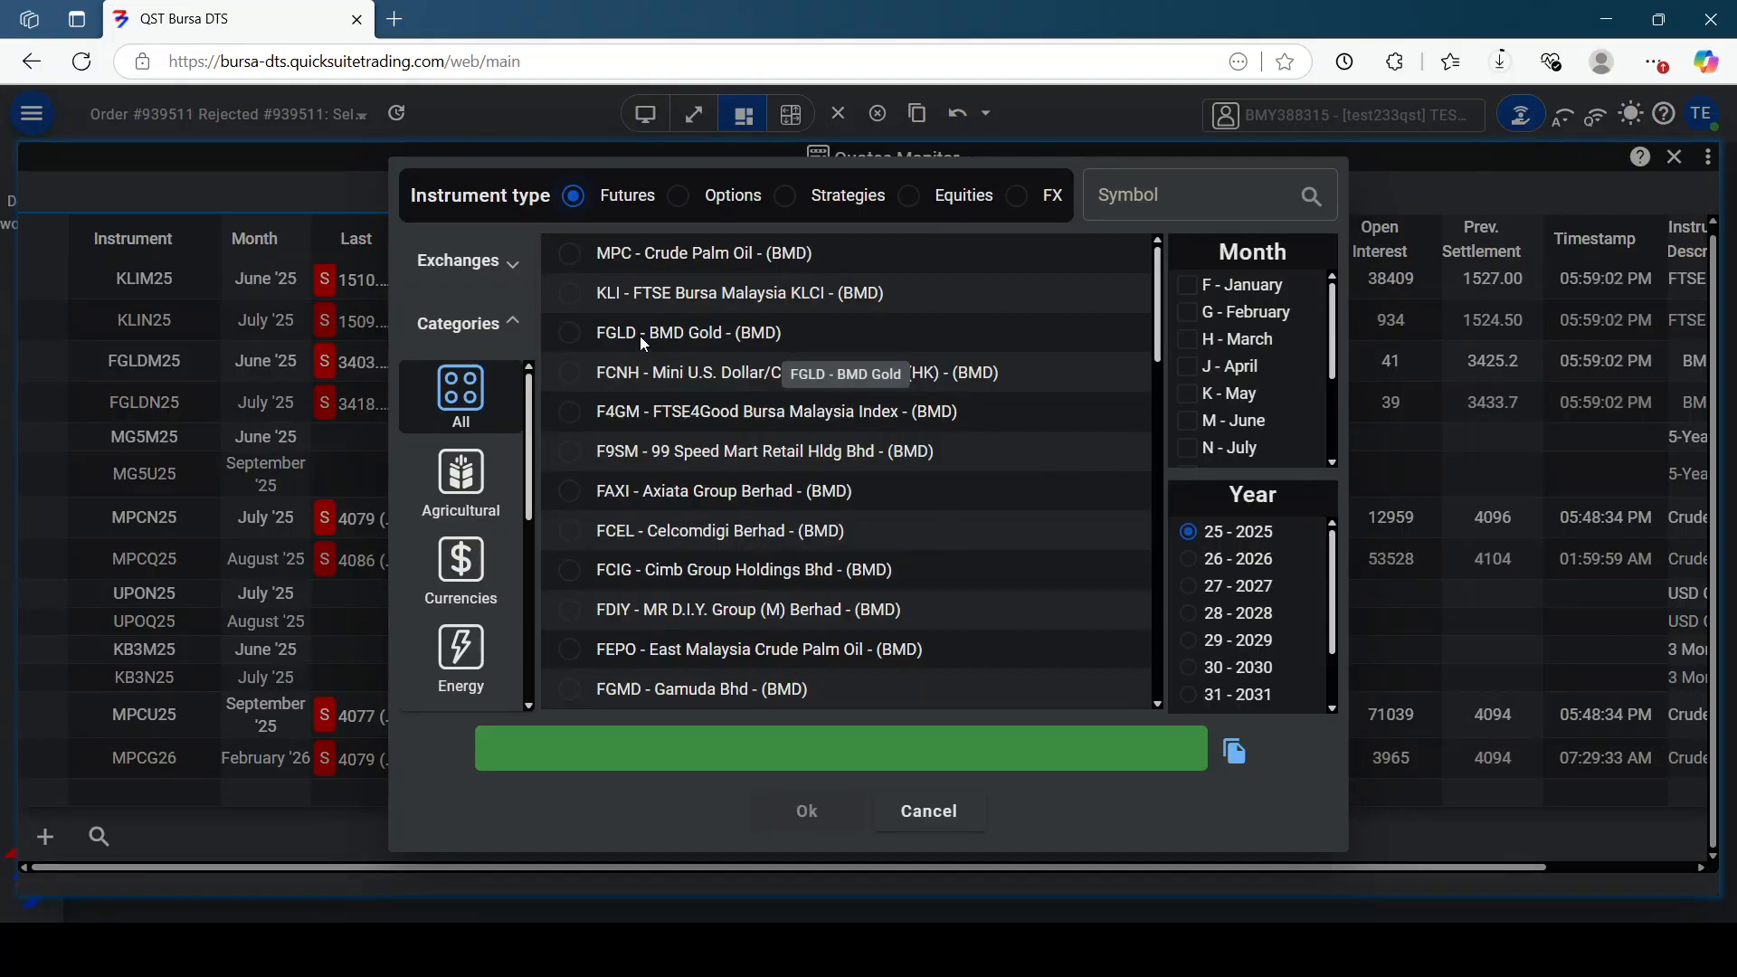
# In the futures lookup under Agricultural, pick MPC Crude Palm Oil with September and October 2025 and add them
pyautogui.click(682, 196)
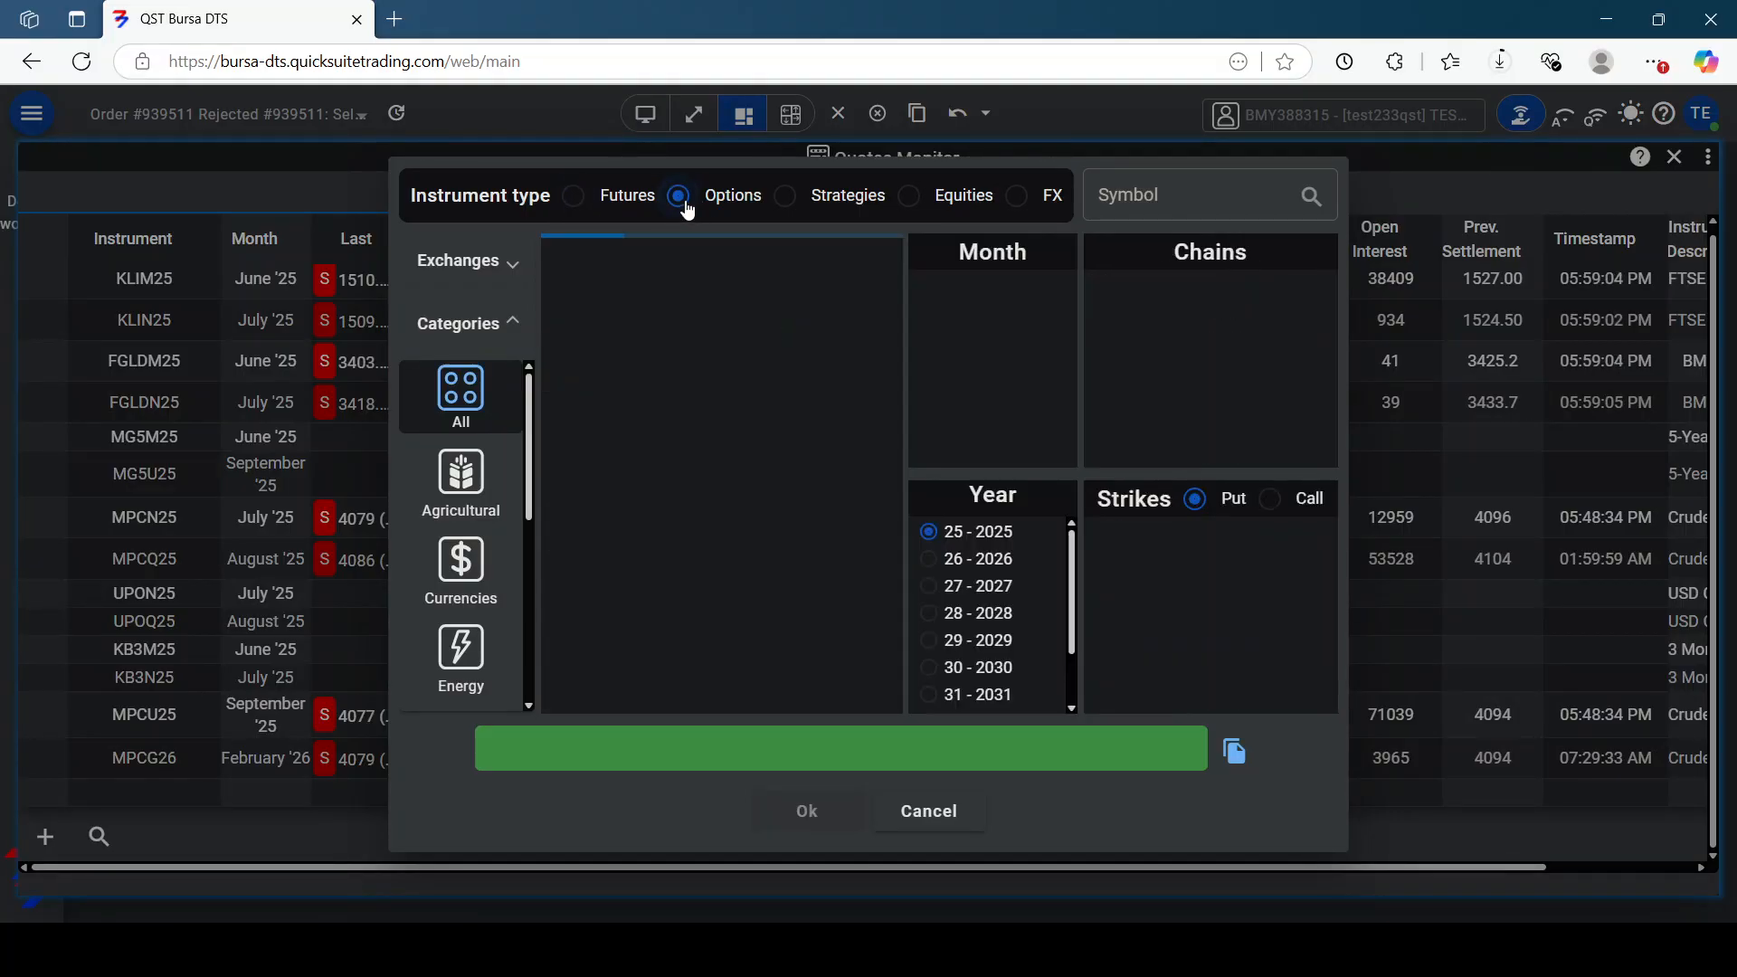
pyautogui.click(576, 196)
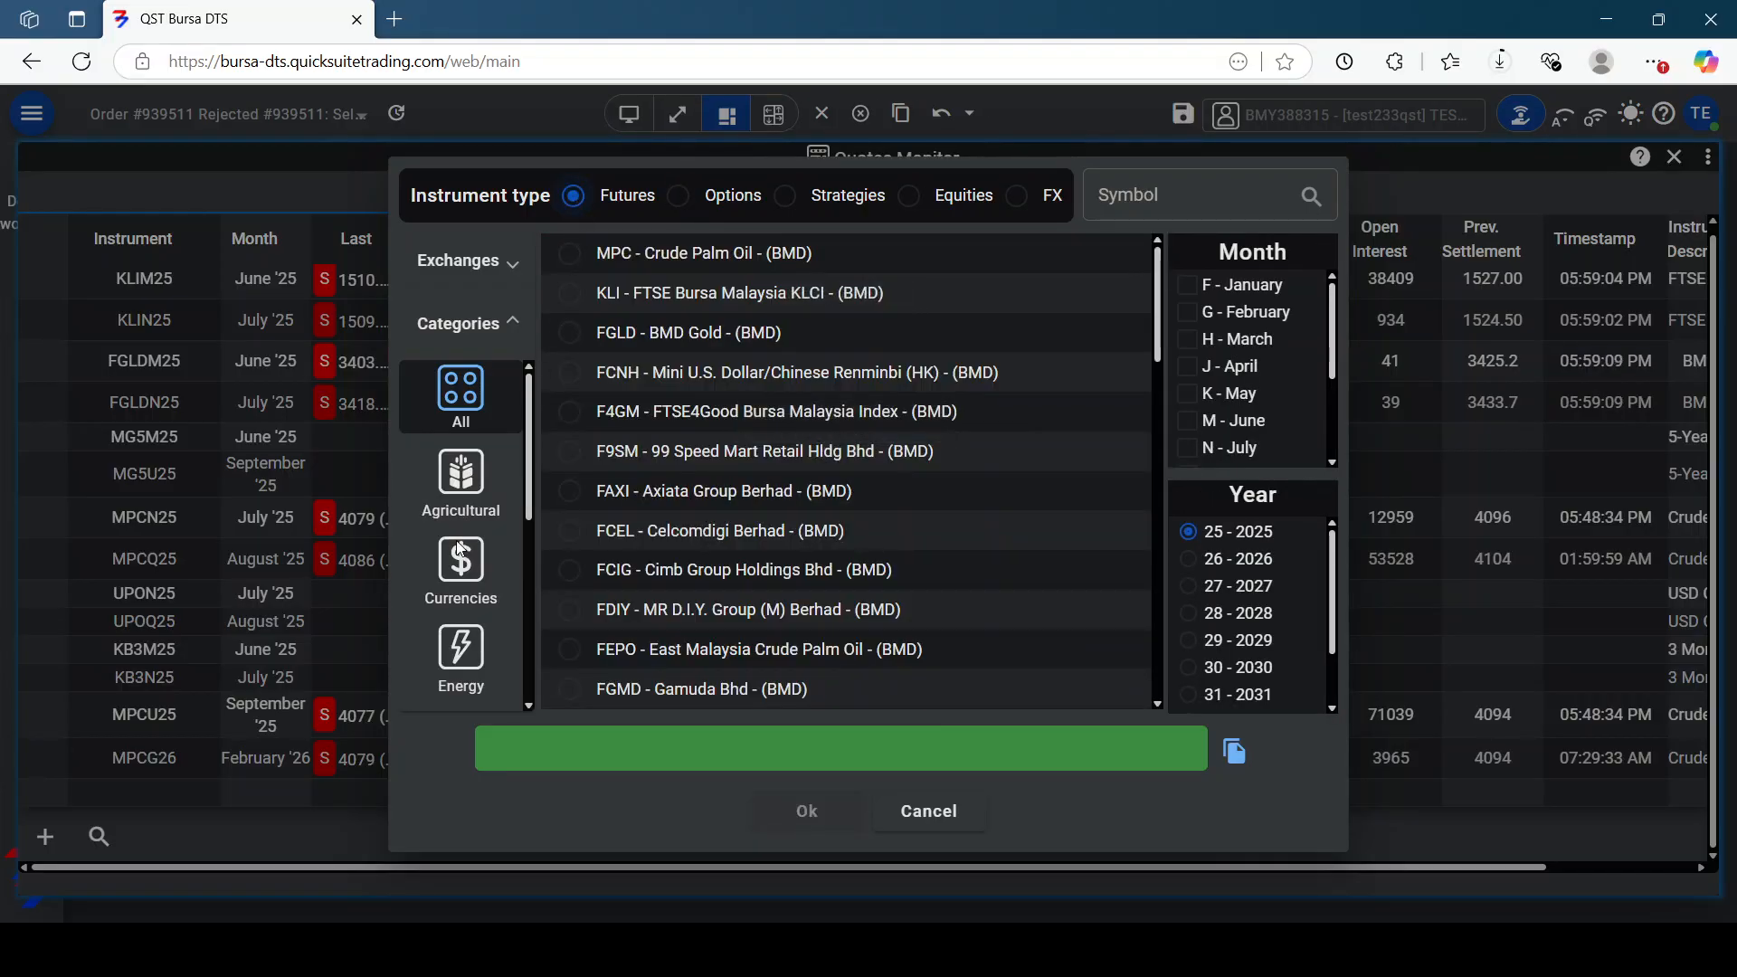
pyautogui.click(459, 483)
pyautogui.click(571, 252)
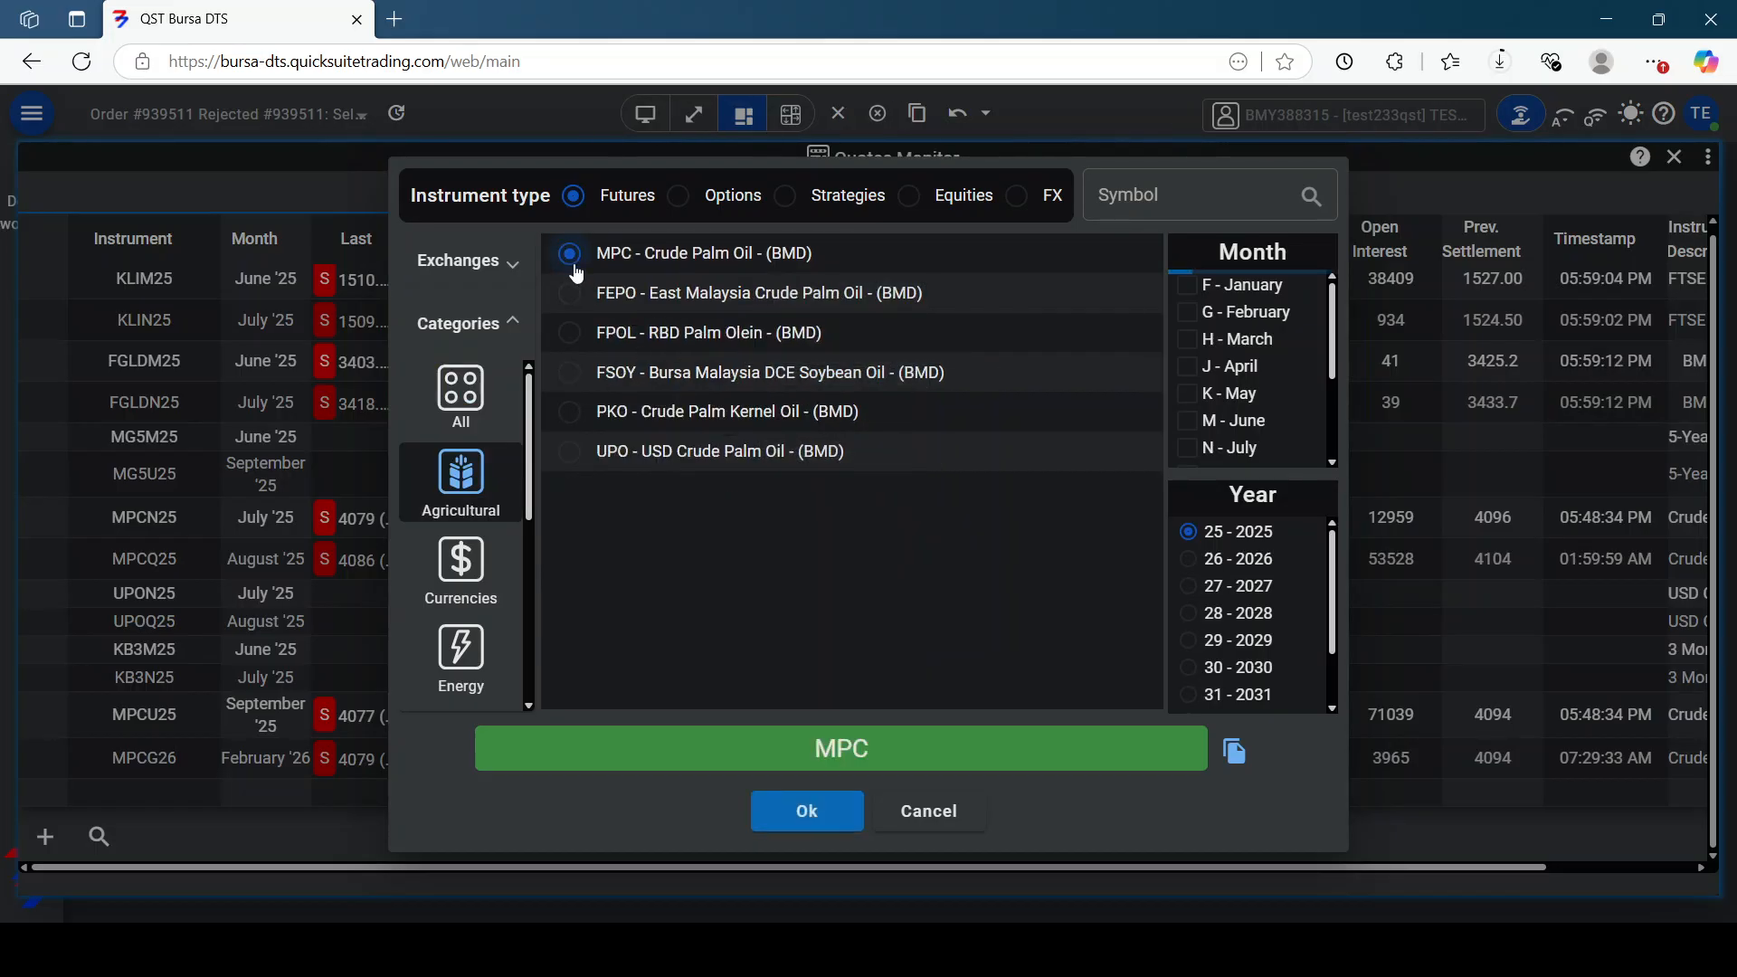
pyautogui.scroll(-2, 1241, 439)
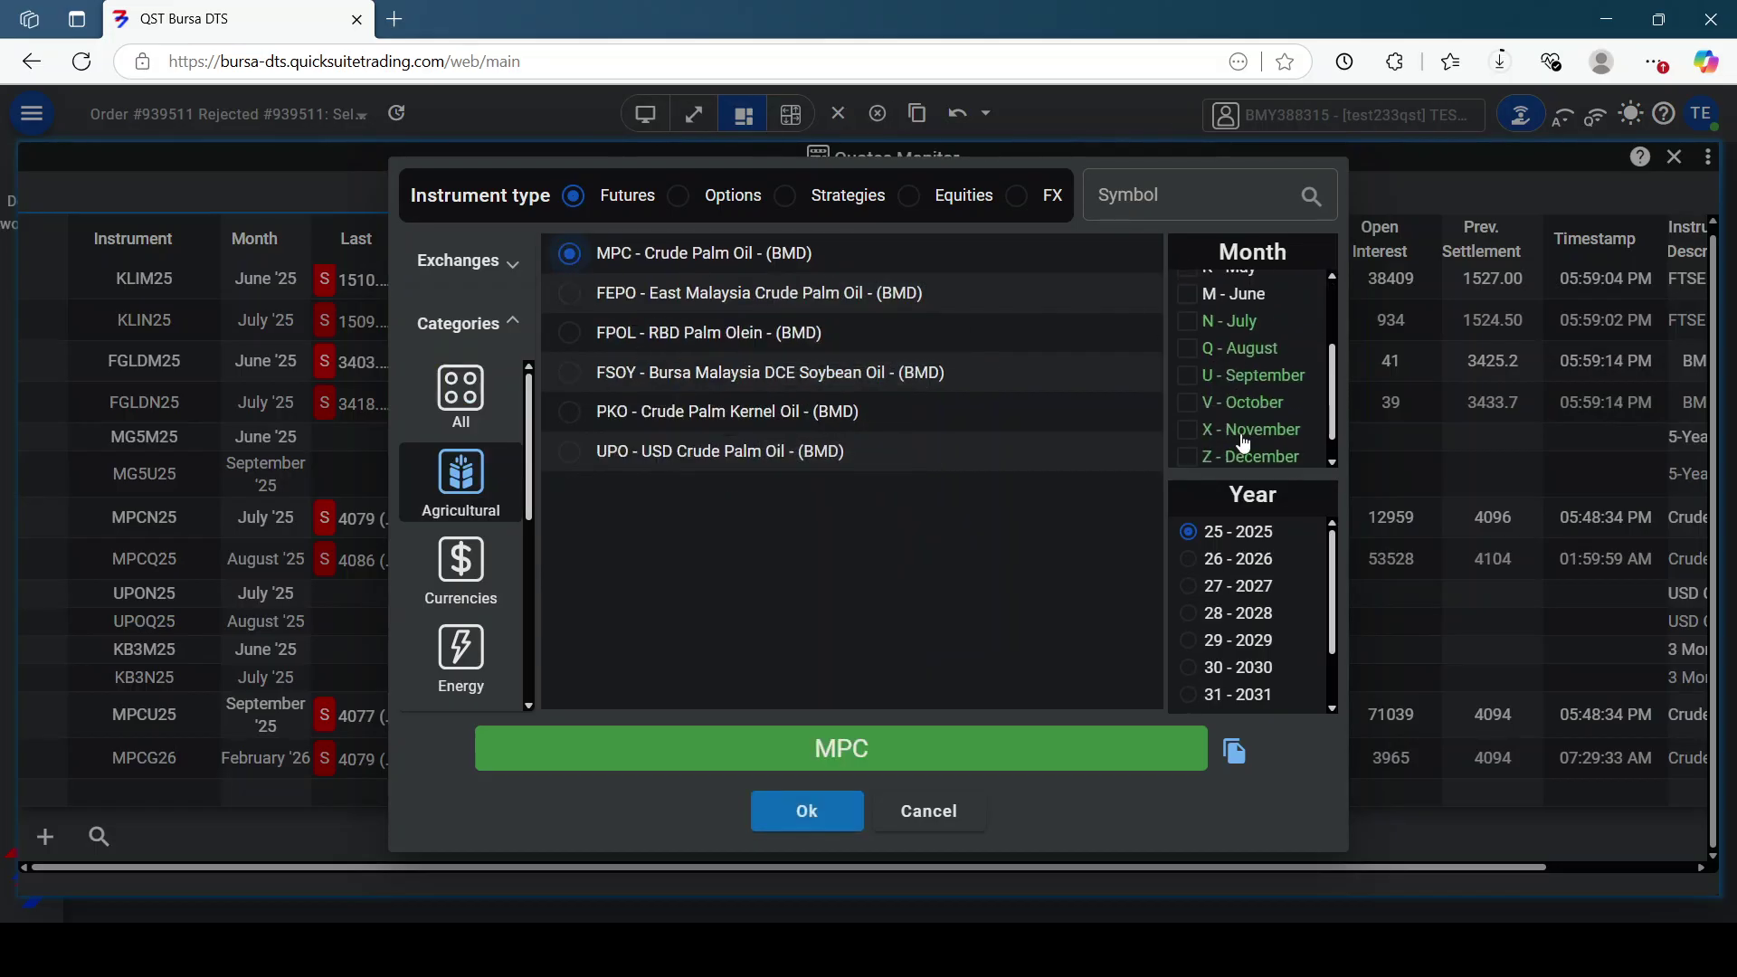
pyautogui.click(1188, 377)
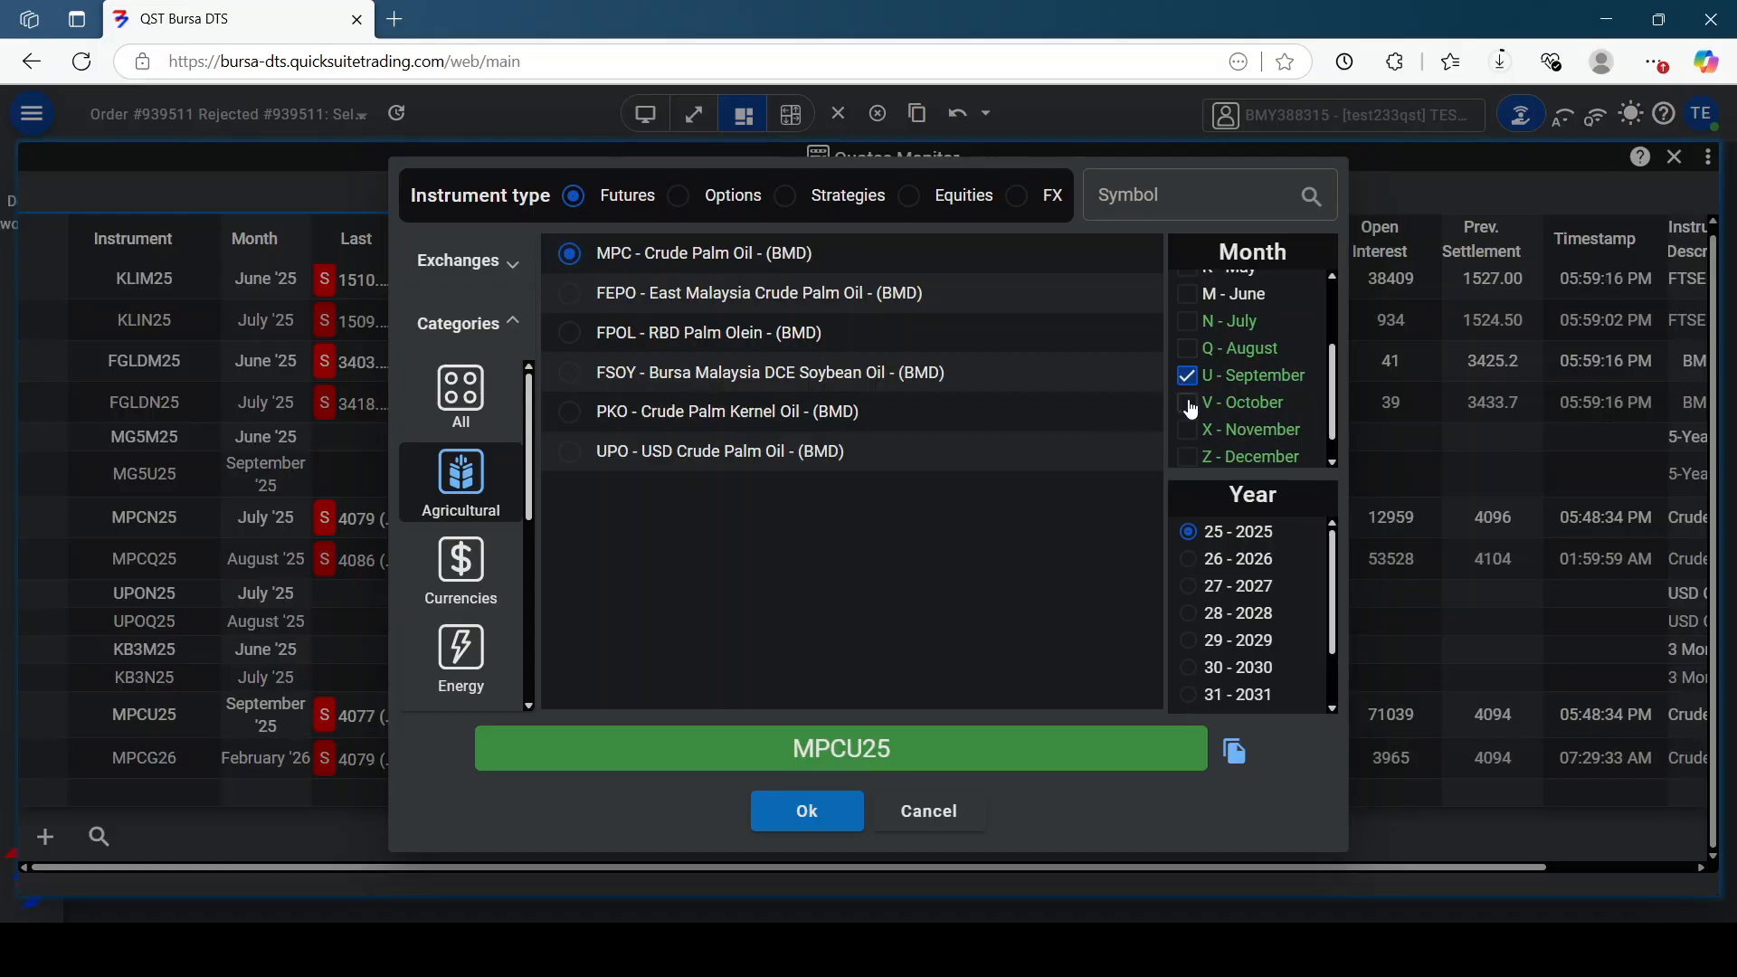
pyautogui.click(1187, 401)
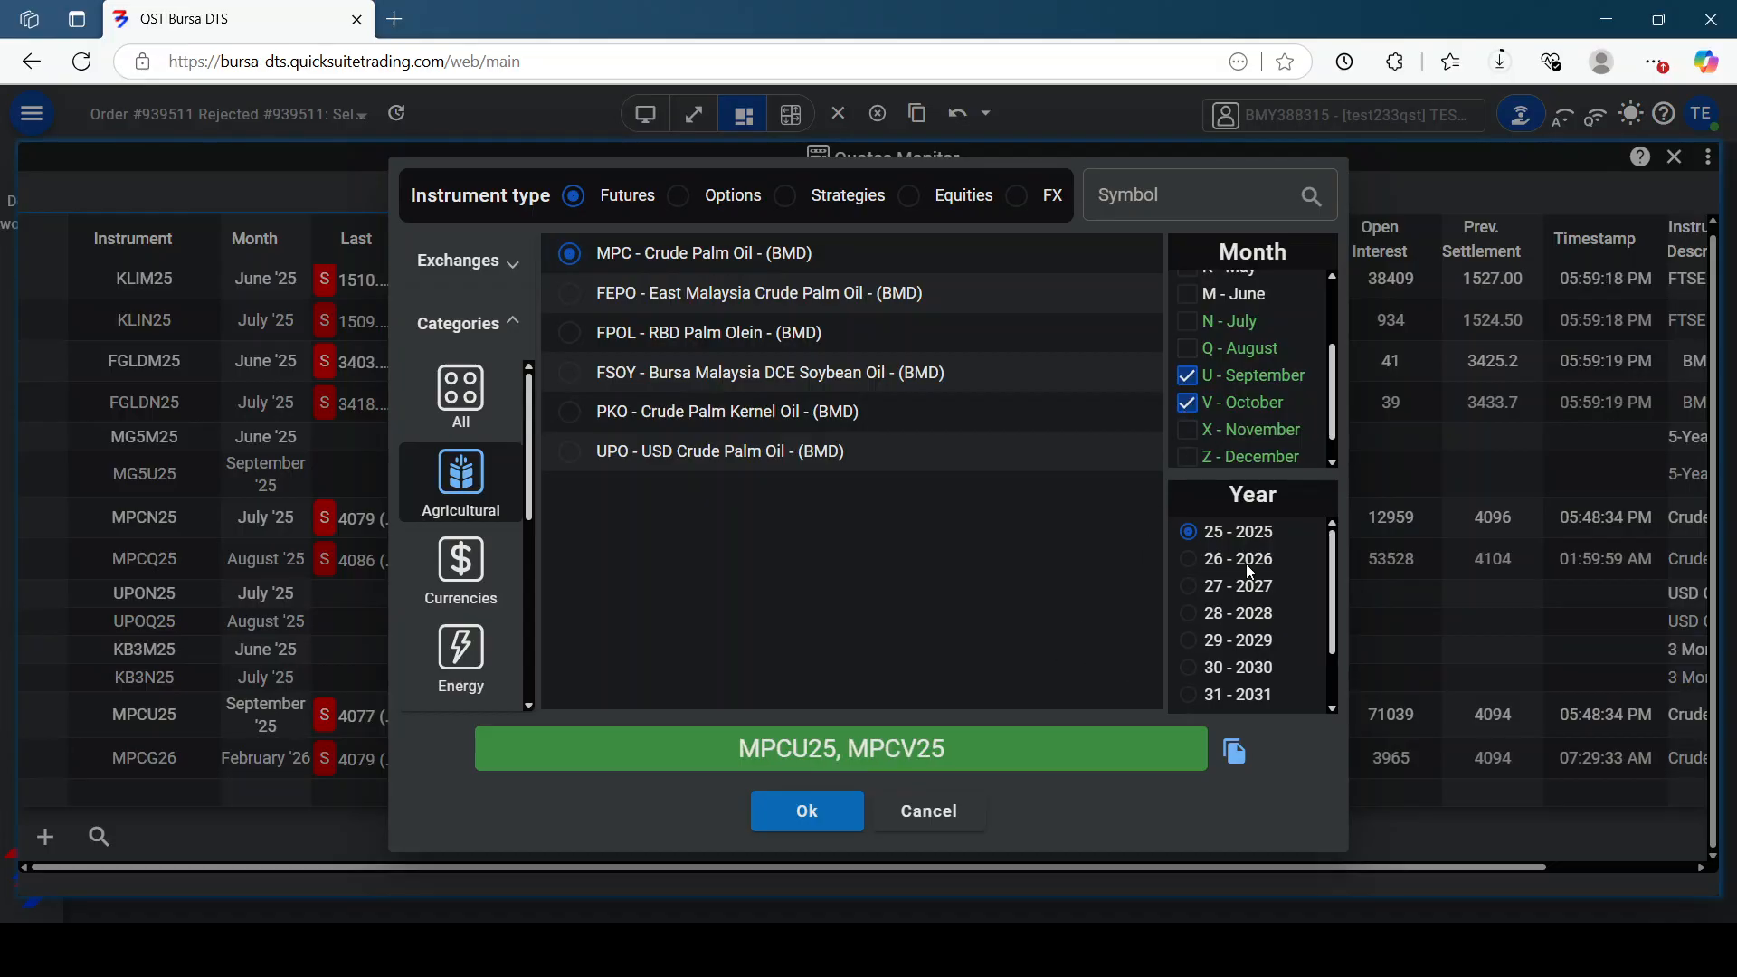
pyautogui.click(806, 810)
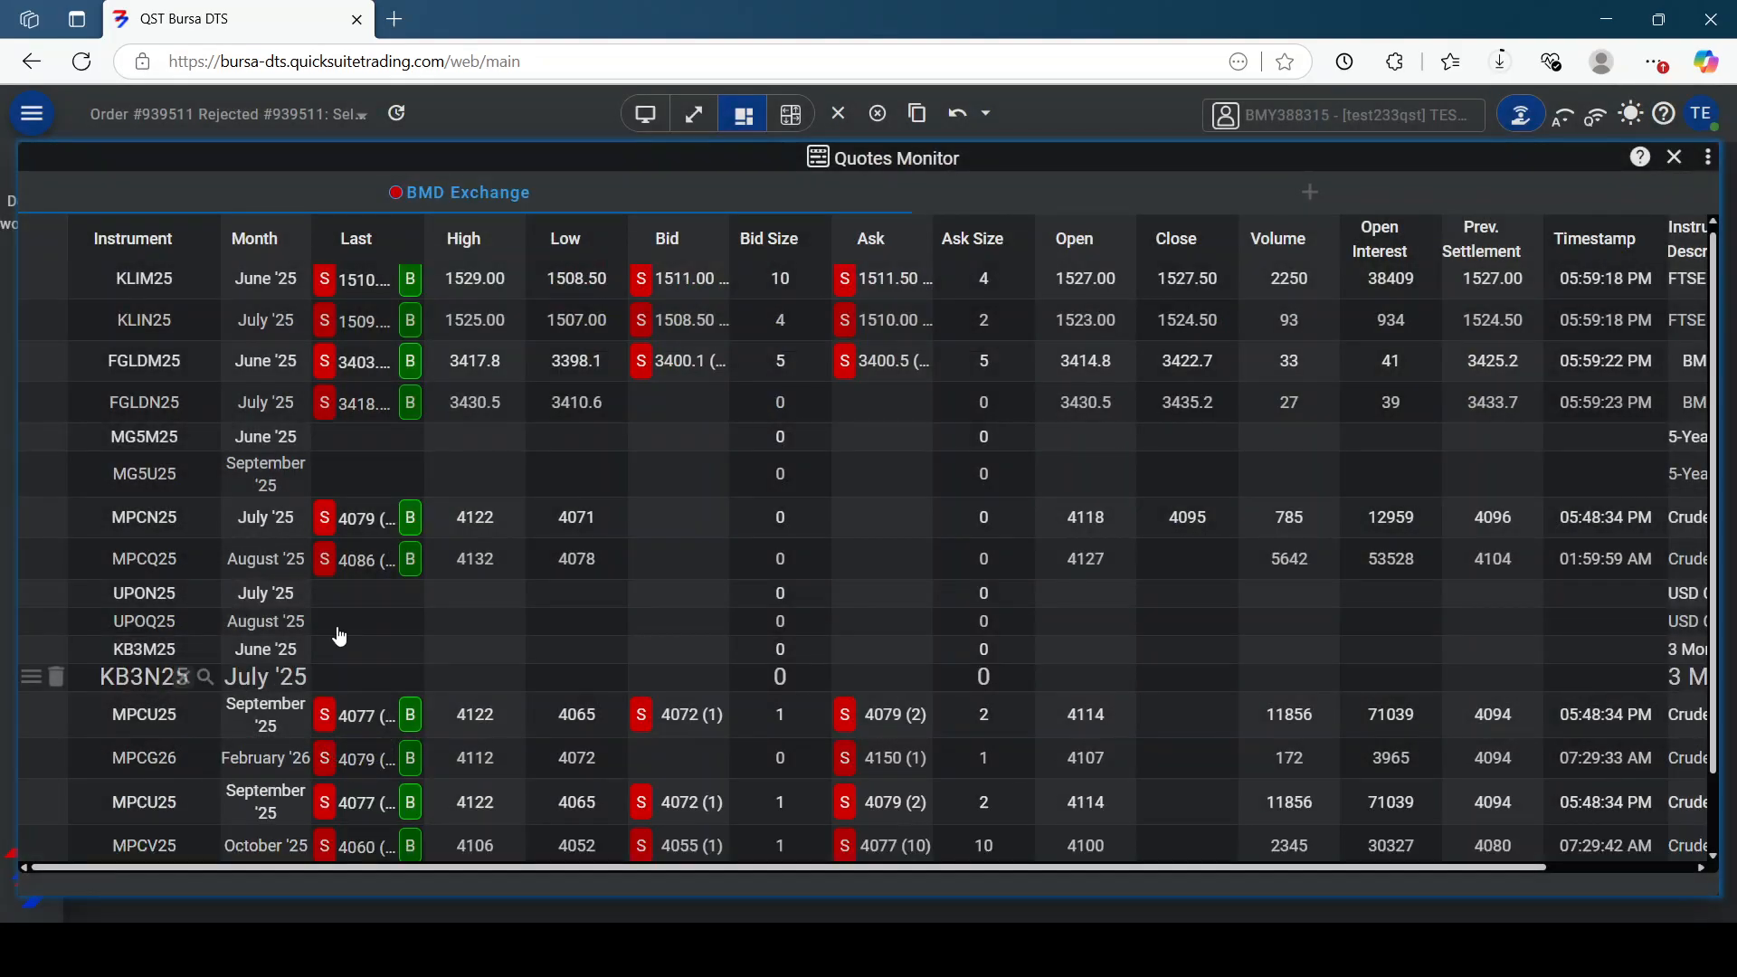
pyautogui.scroll(-2, 369, 448)
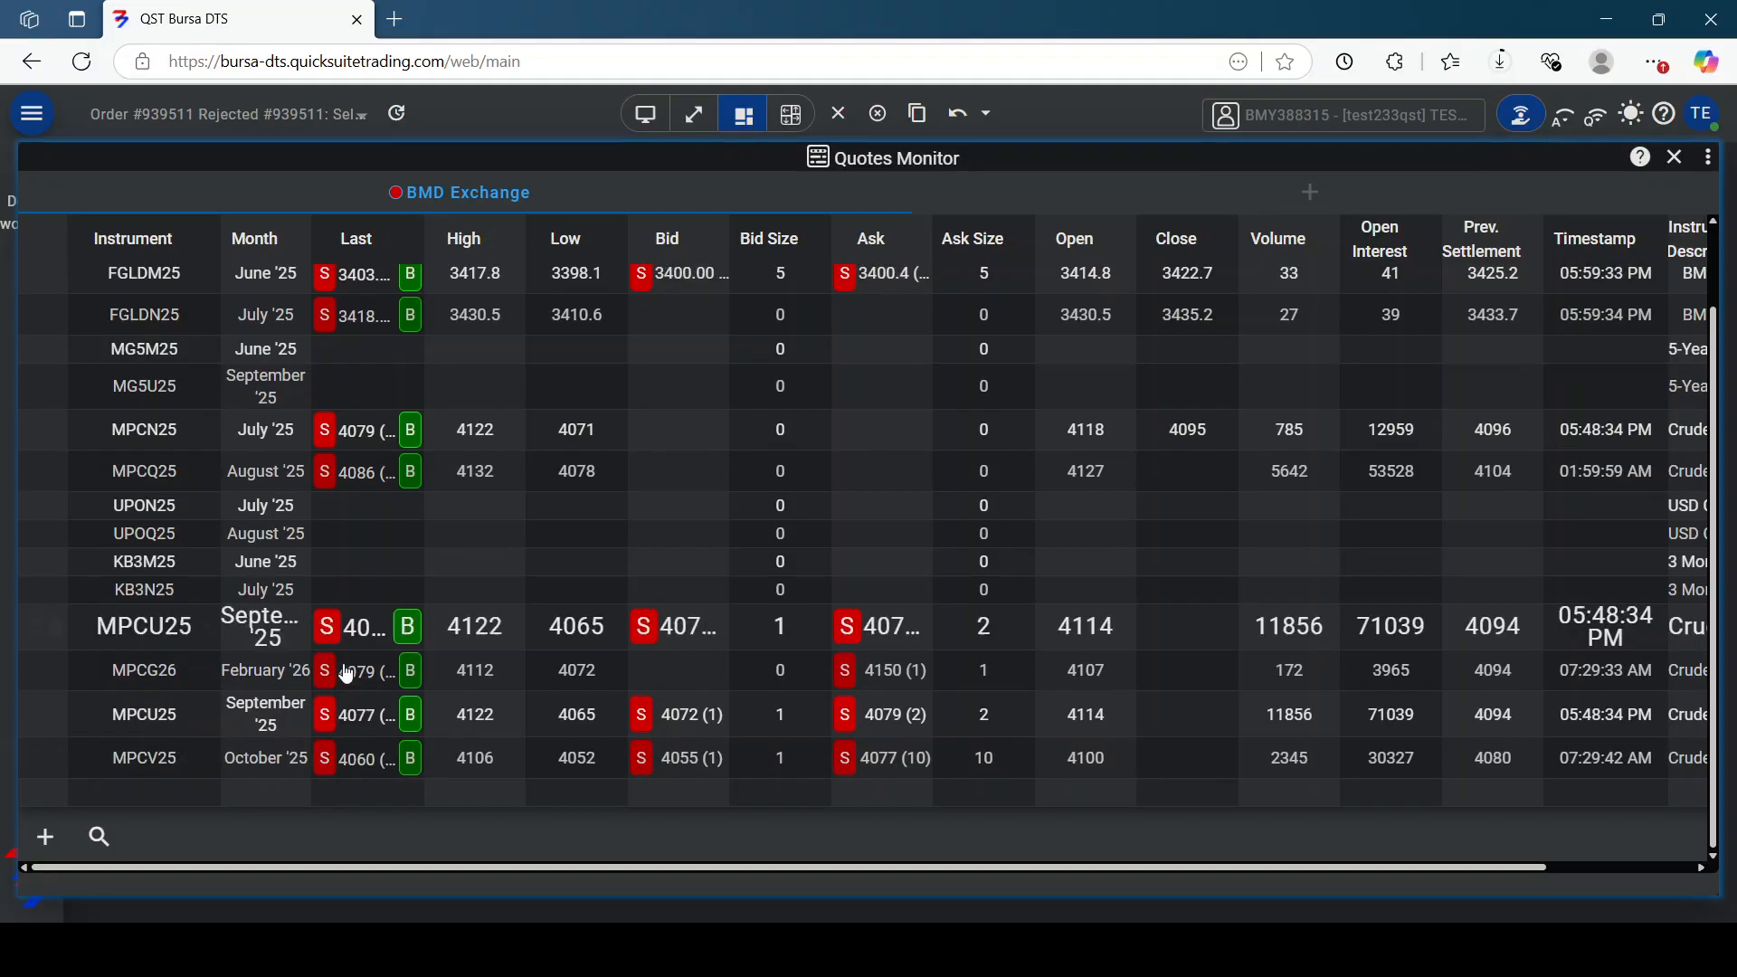
# Start a buy order ticket for MPCV25 from its quotes row
pyautogui.click(409, 763)
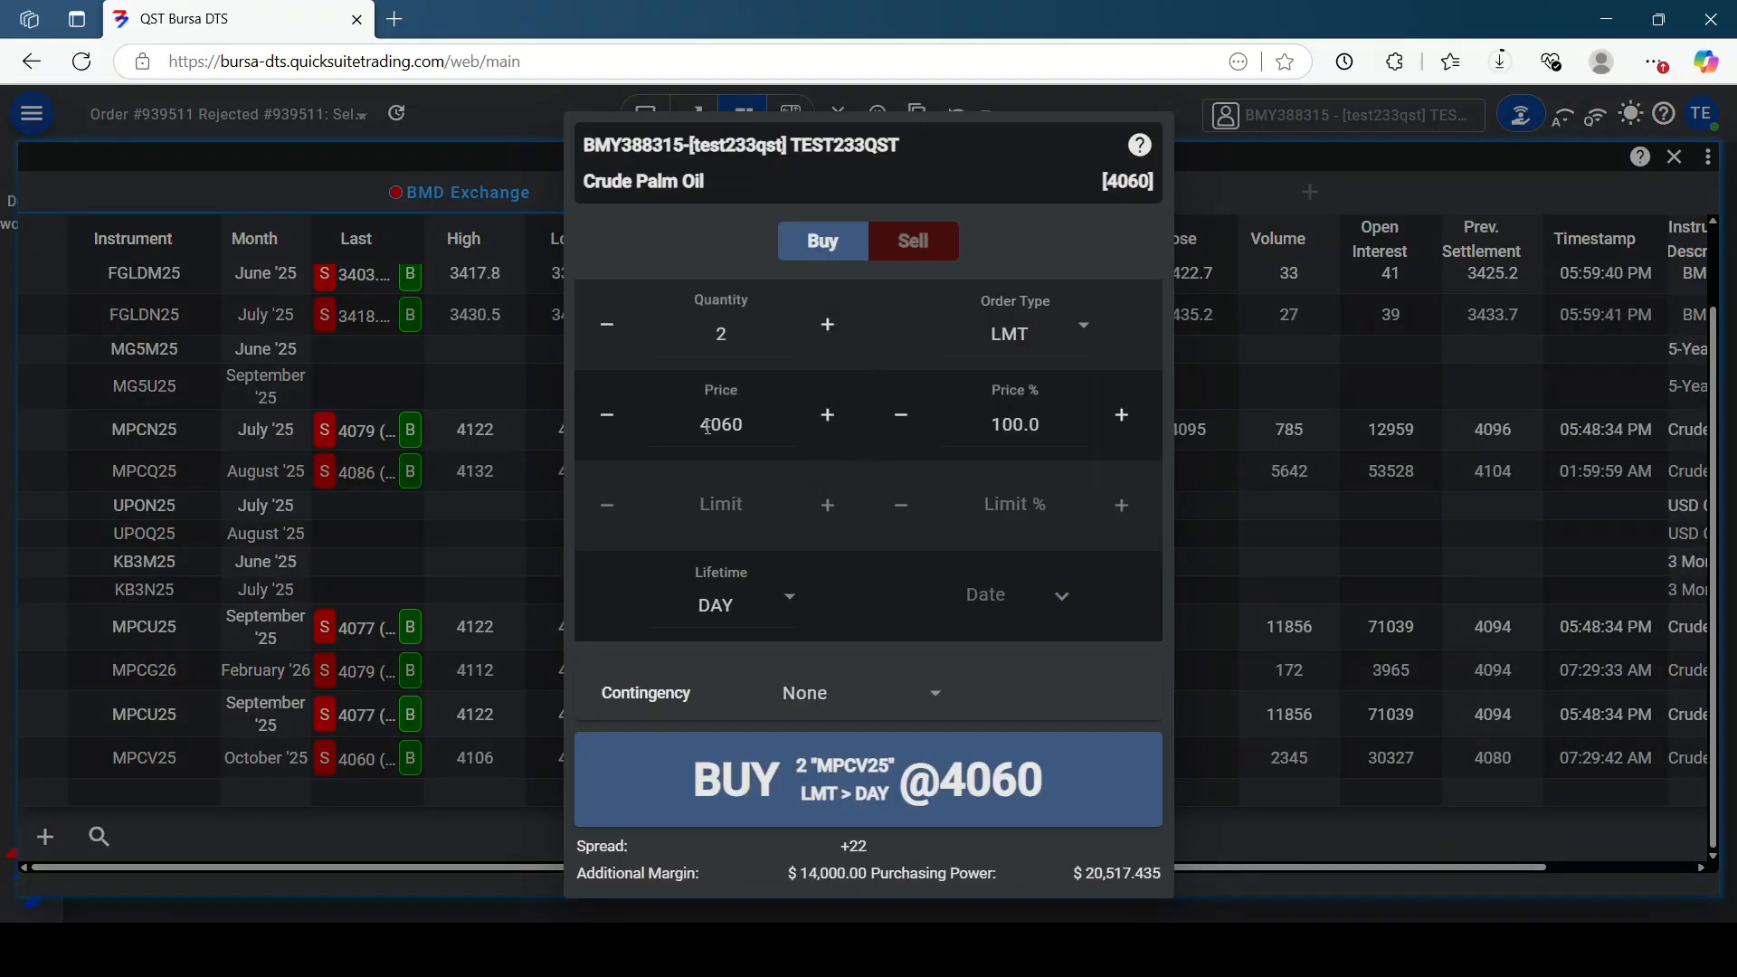
# Lower the limit price to 4054, keep contingency None, and submit the buy for 2 MPCV25
pyautogui.click(609, 424)
pyautogui.click(608, 423)
pyautogui.click(608, 423)
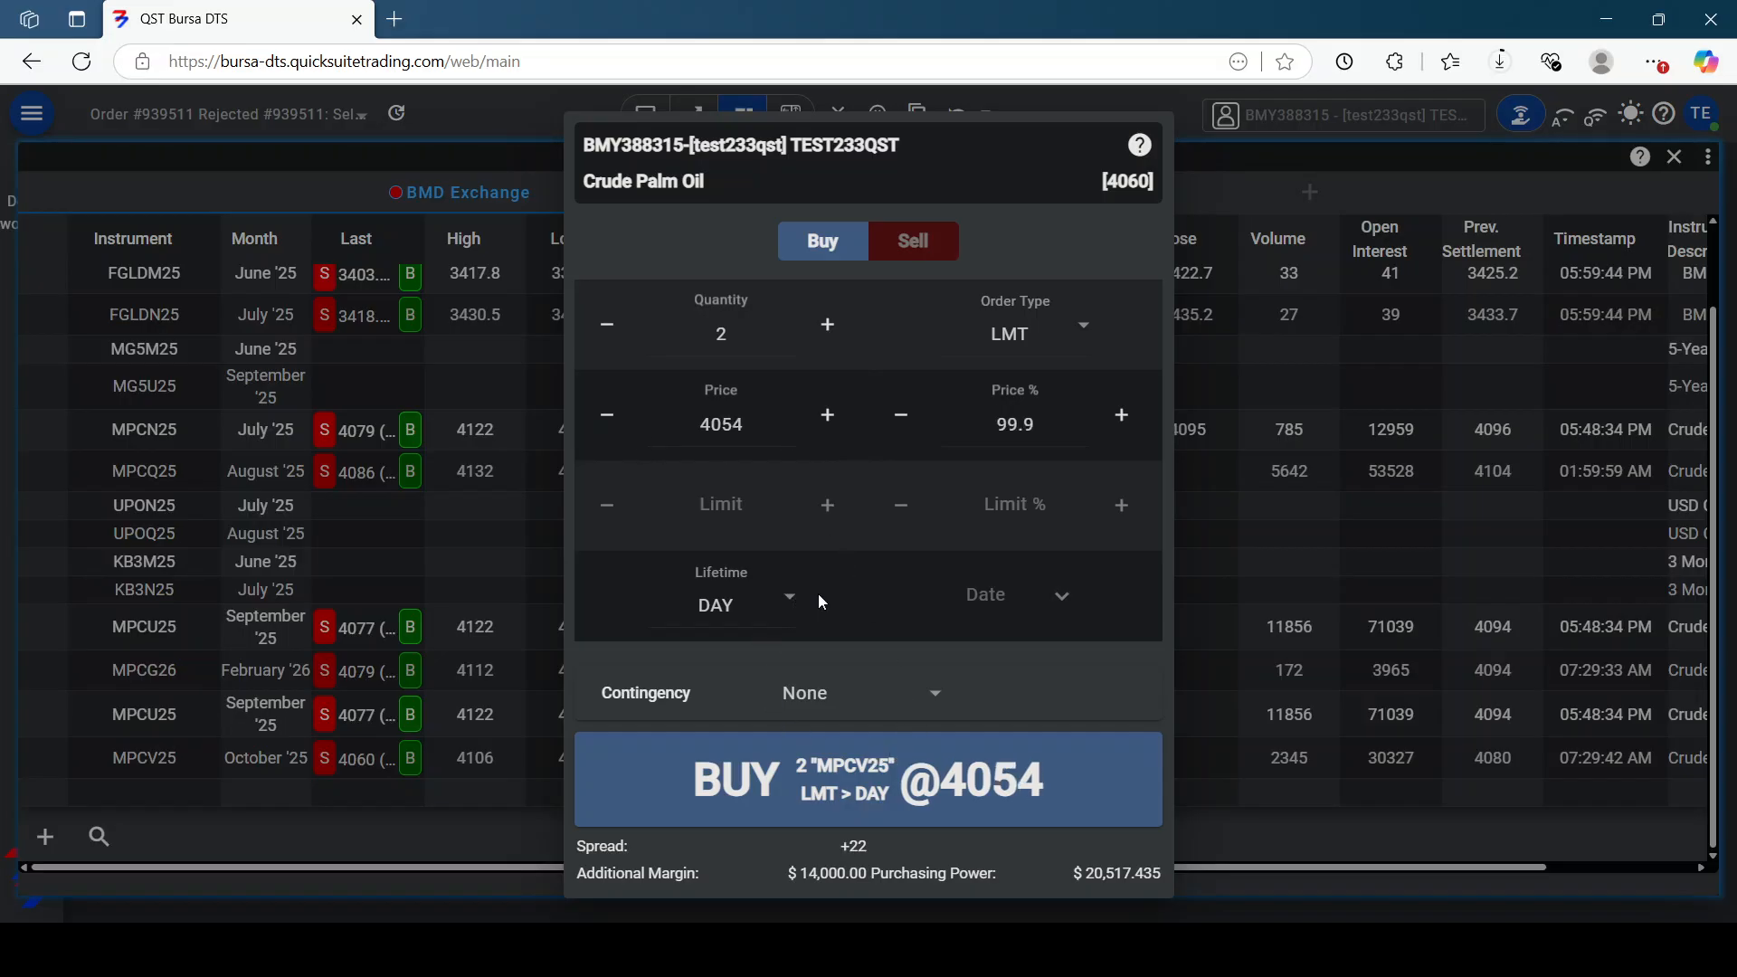
pyautogui.click(923, 699)
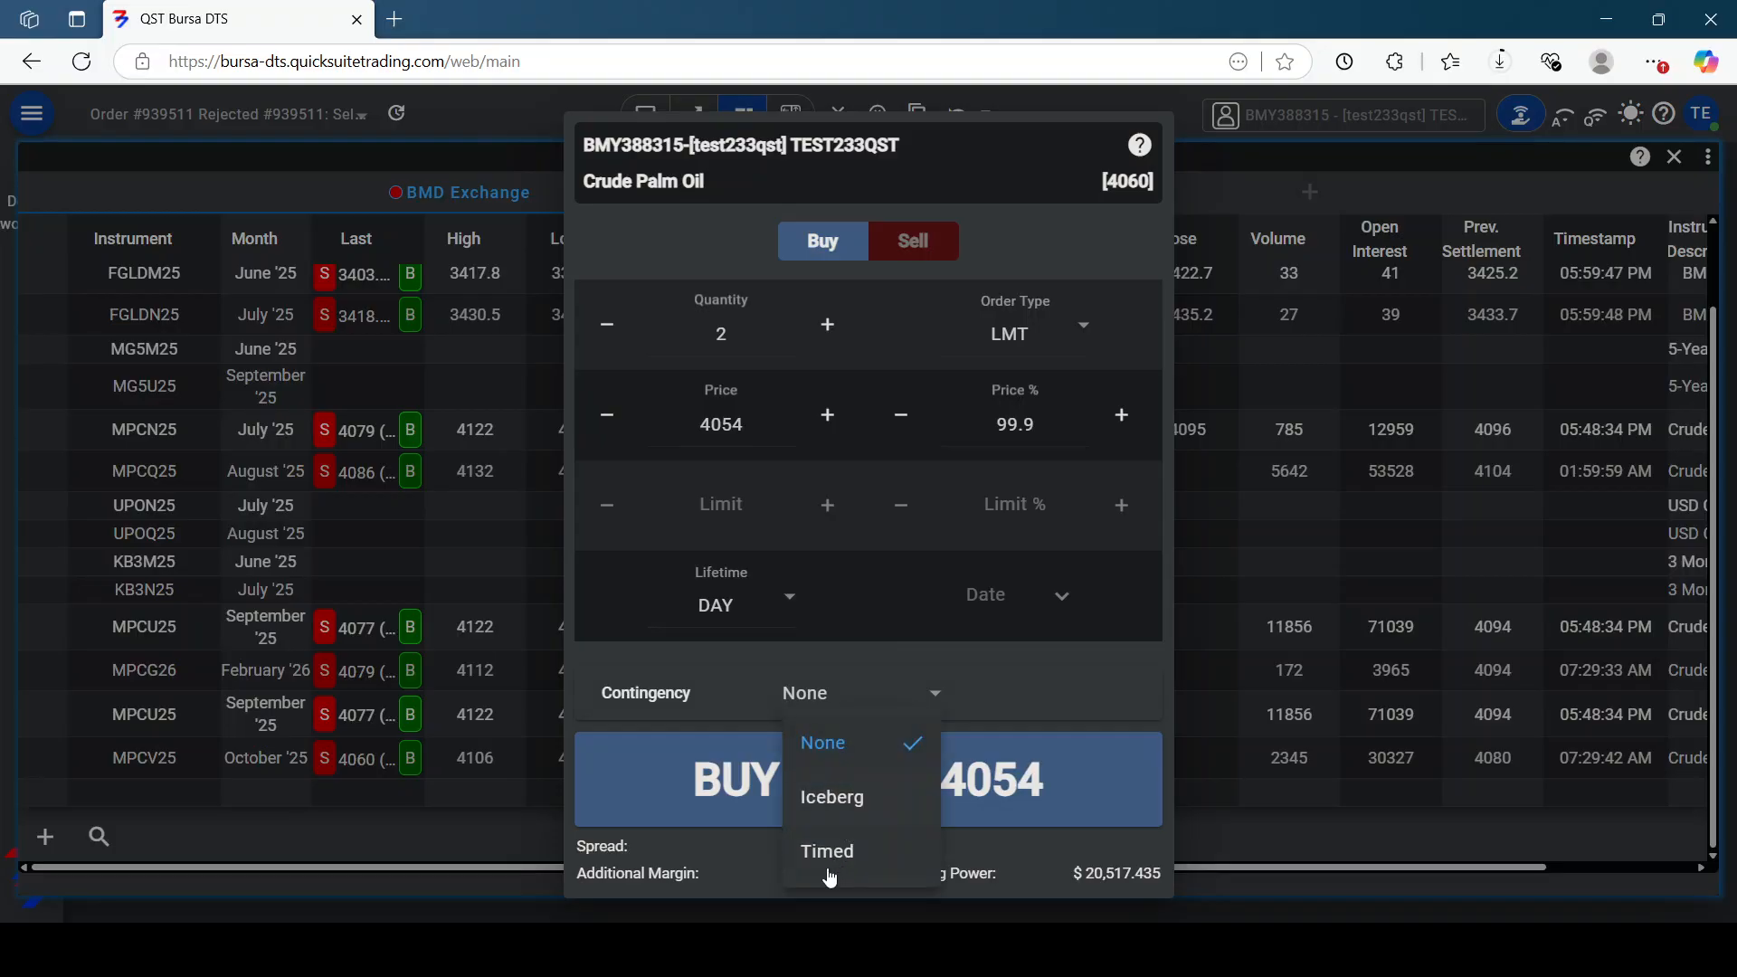
pyautogui.click(1025, 688)
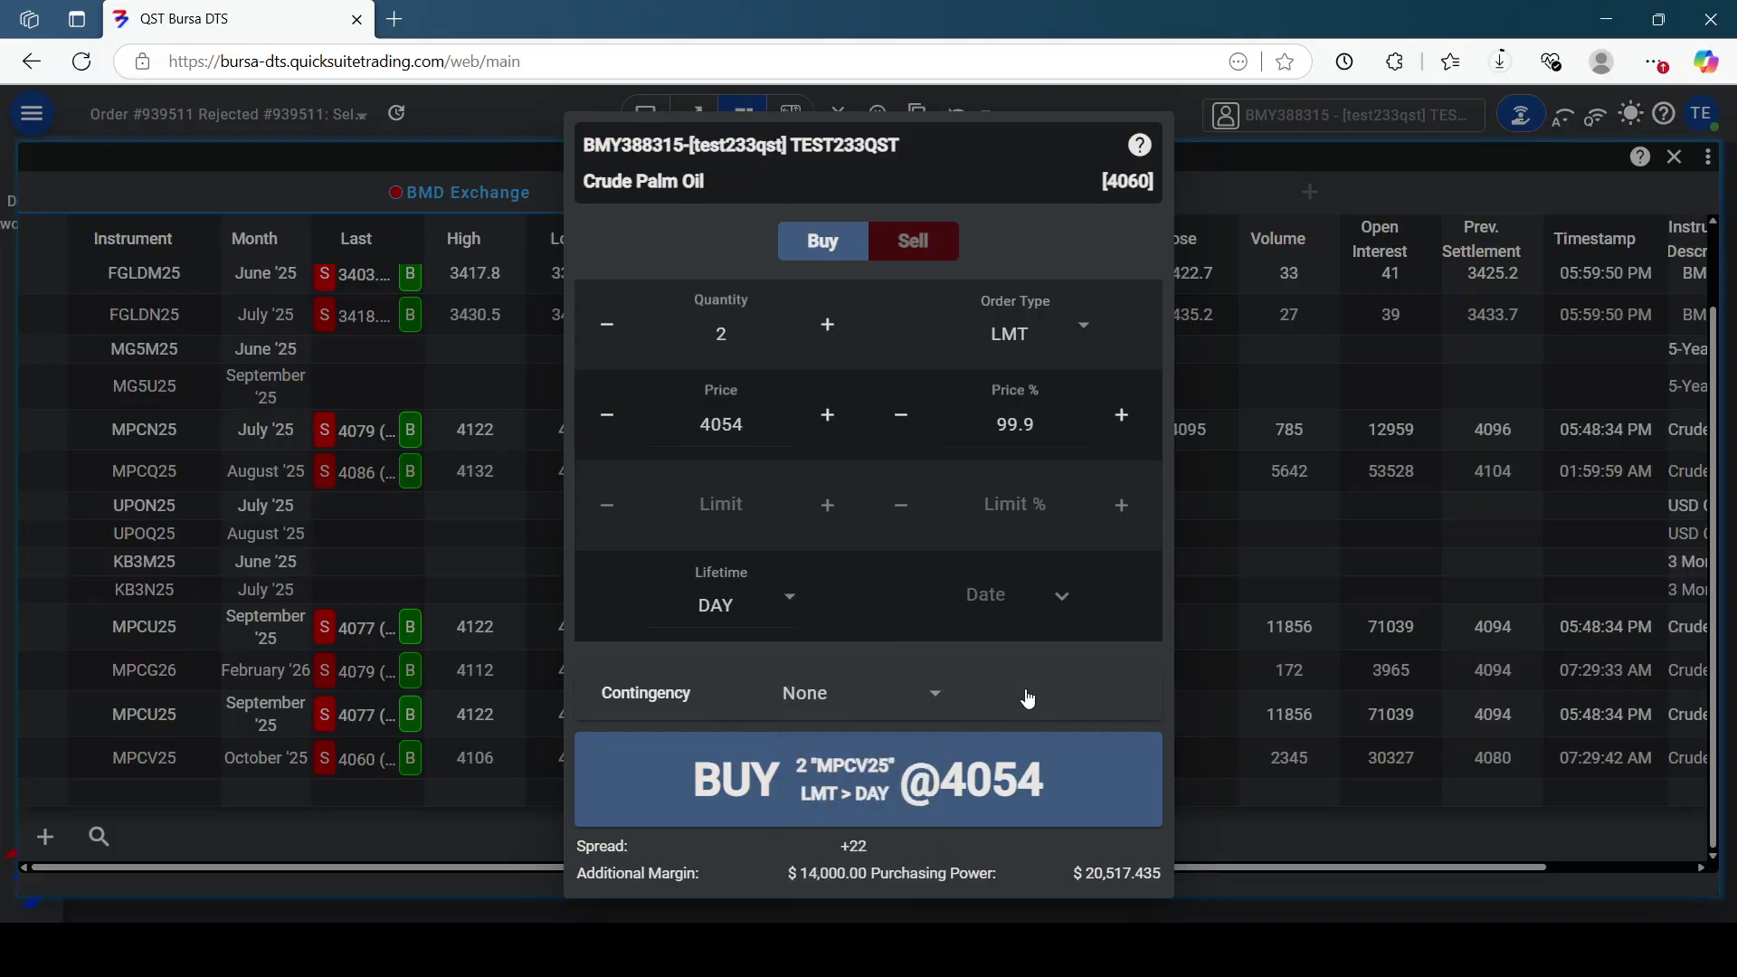
pyautogui.click(717, 782)
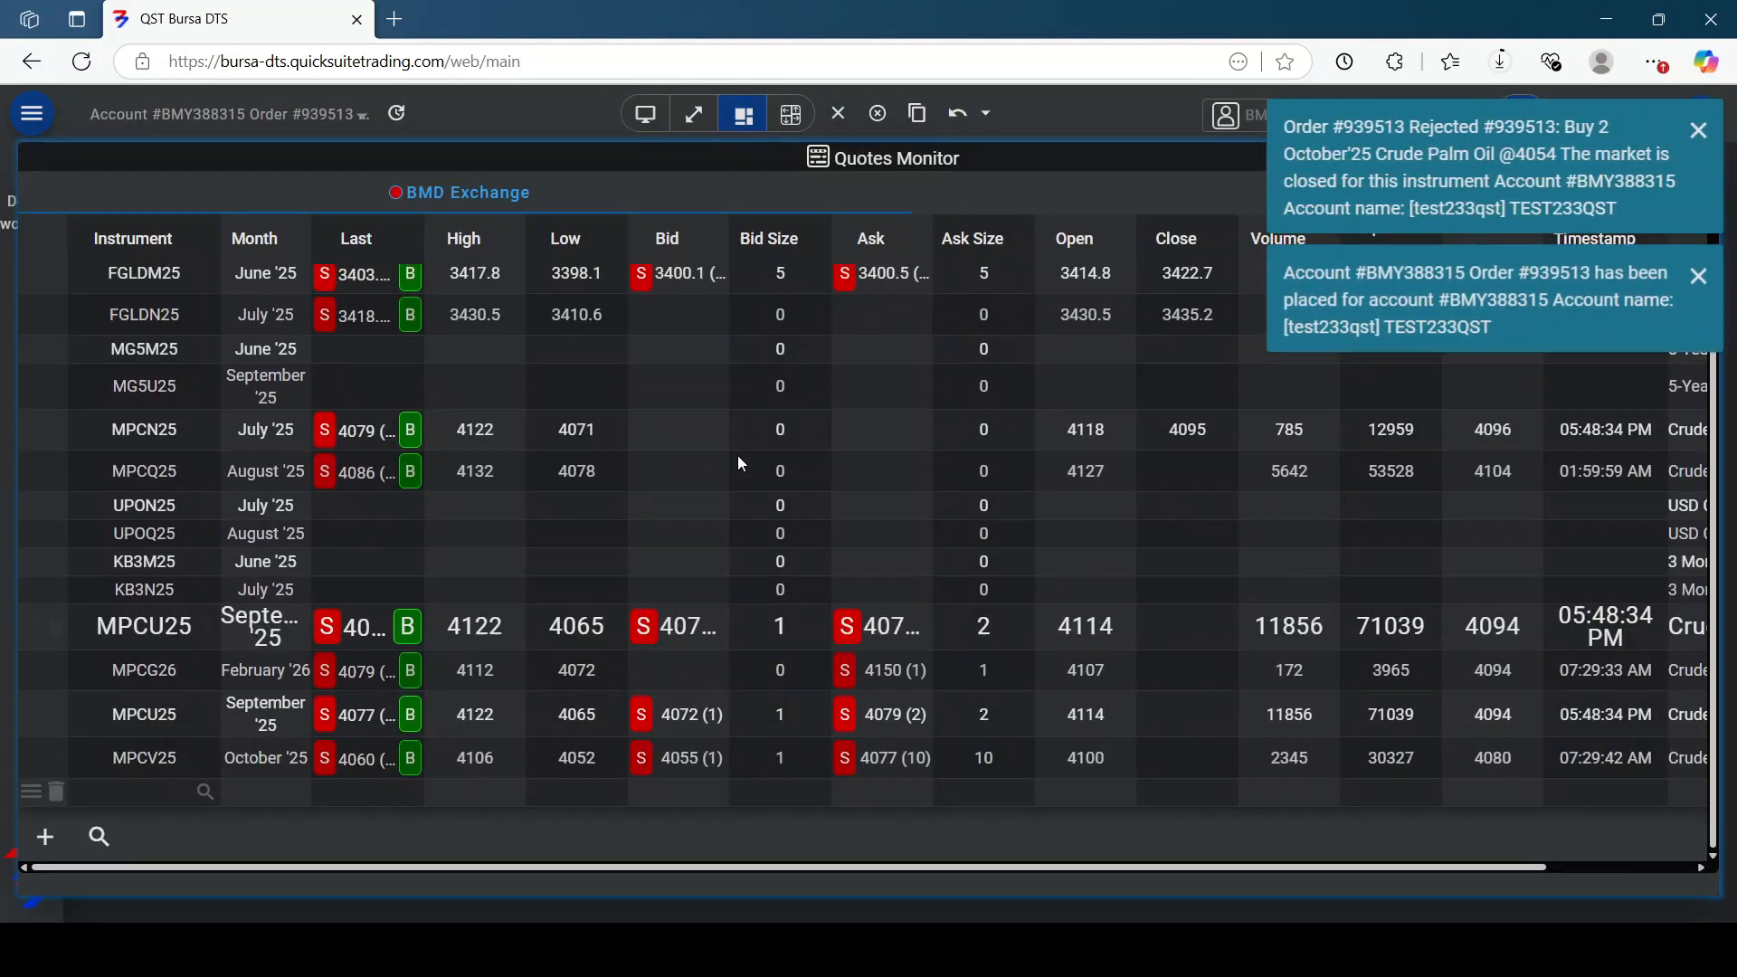
# Dismiss the placed and rejected order toasts and restore the multi-panel workspace layout
pyautogui.click(1698, 274)
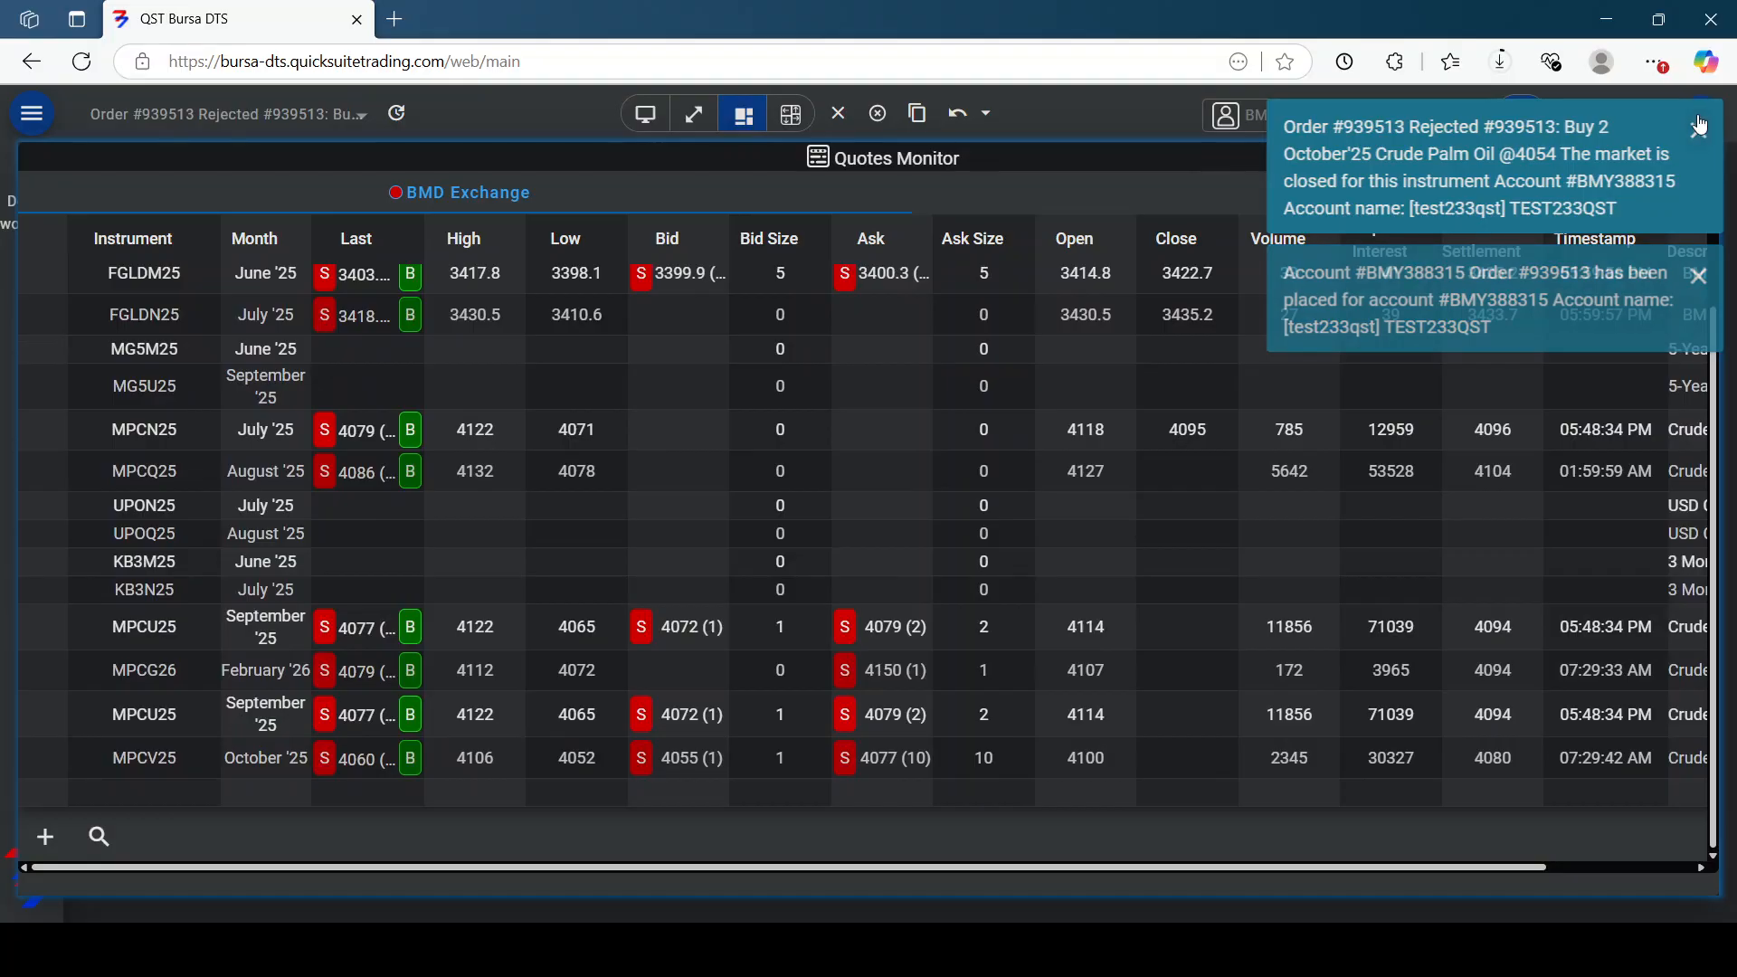
pyautogui.click(1701, 131)
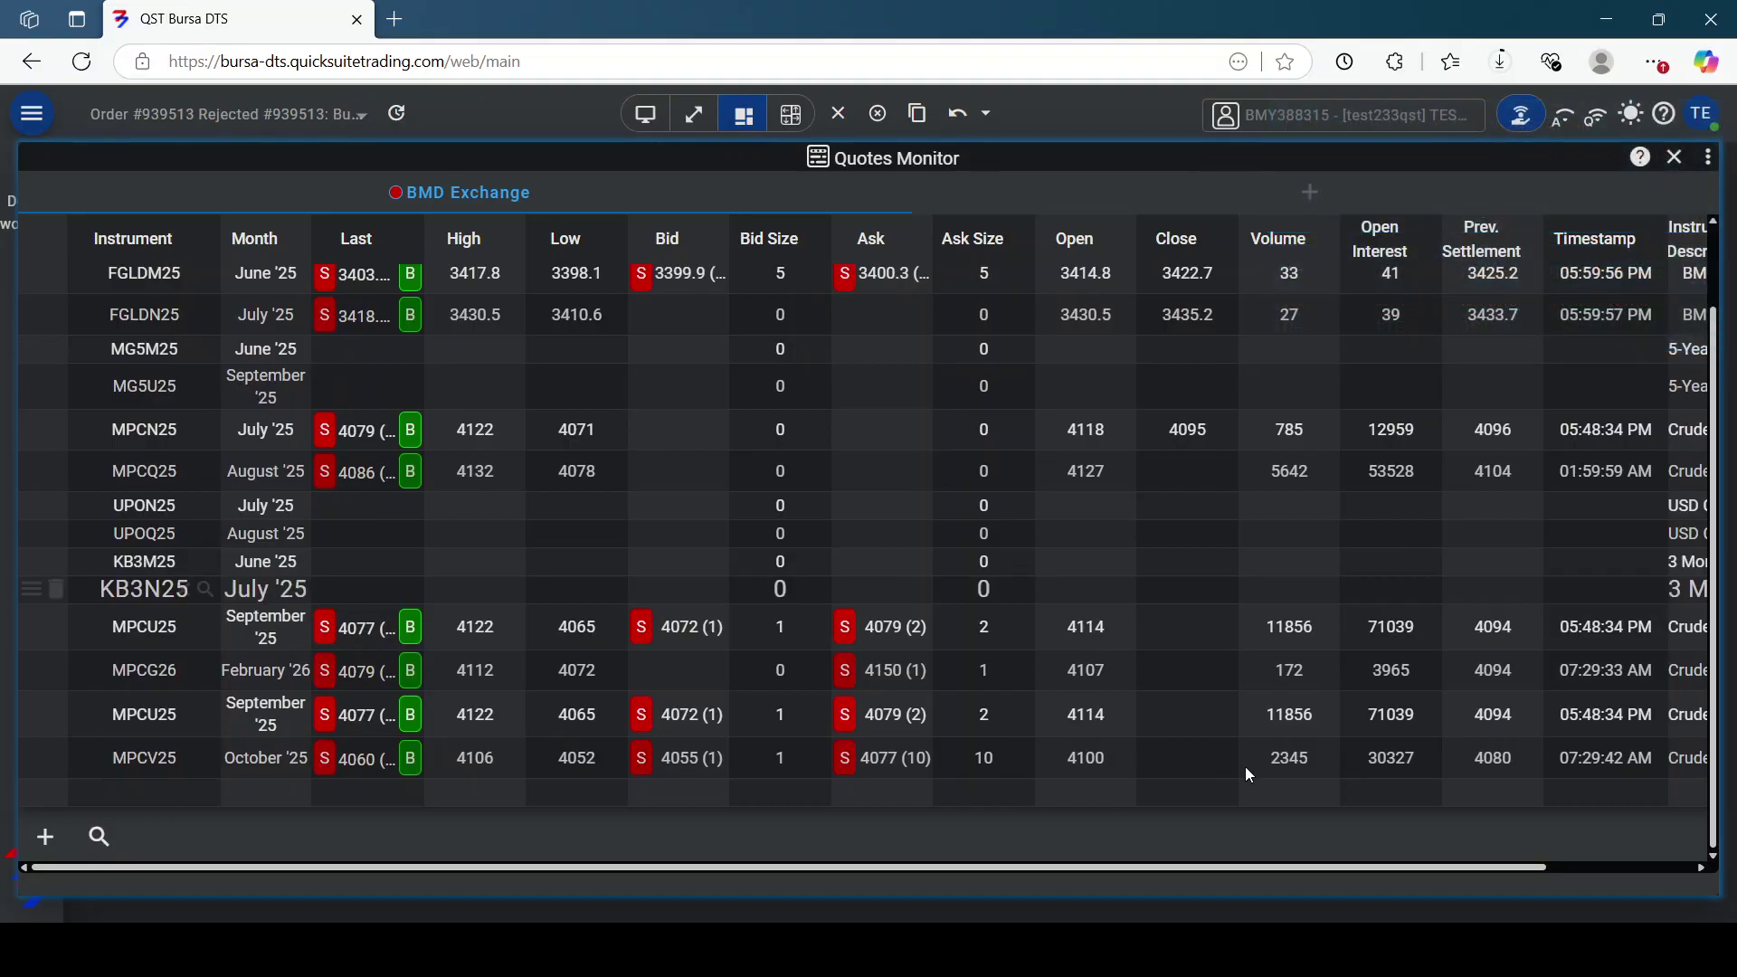
pyautogui.doubleClick(1001, 160)
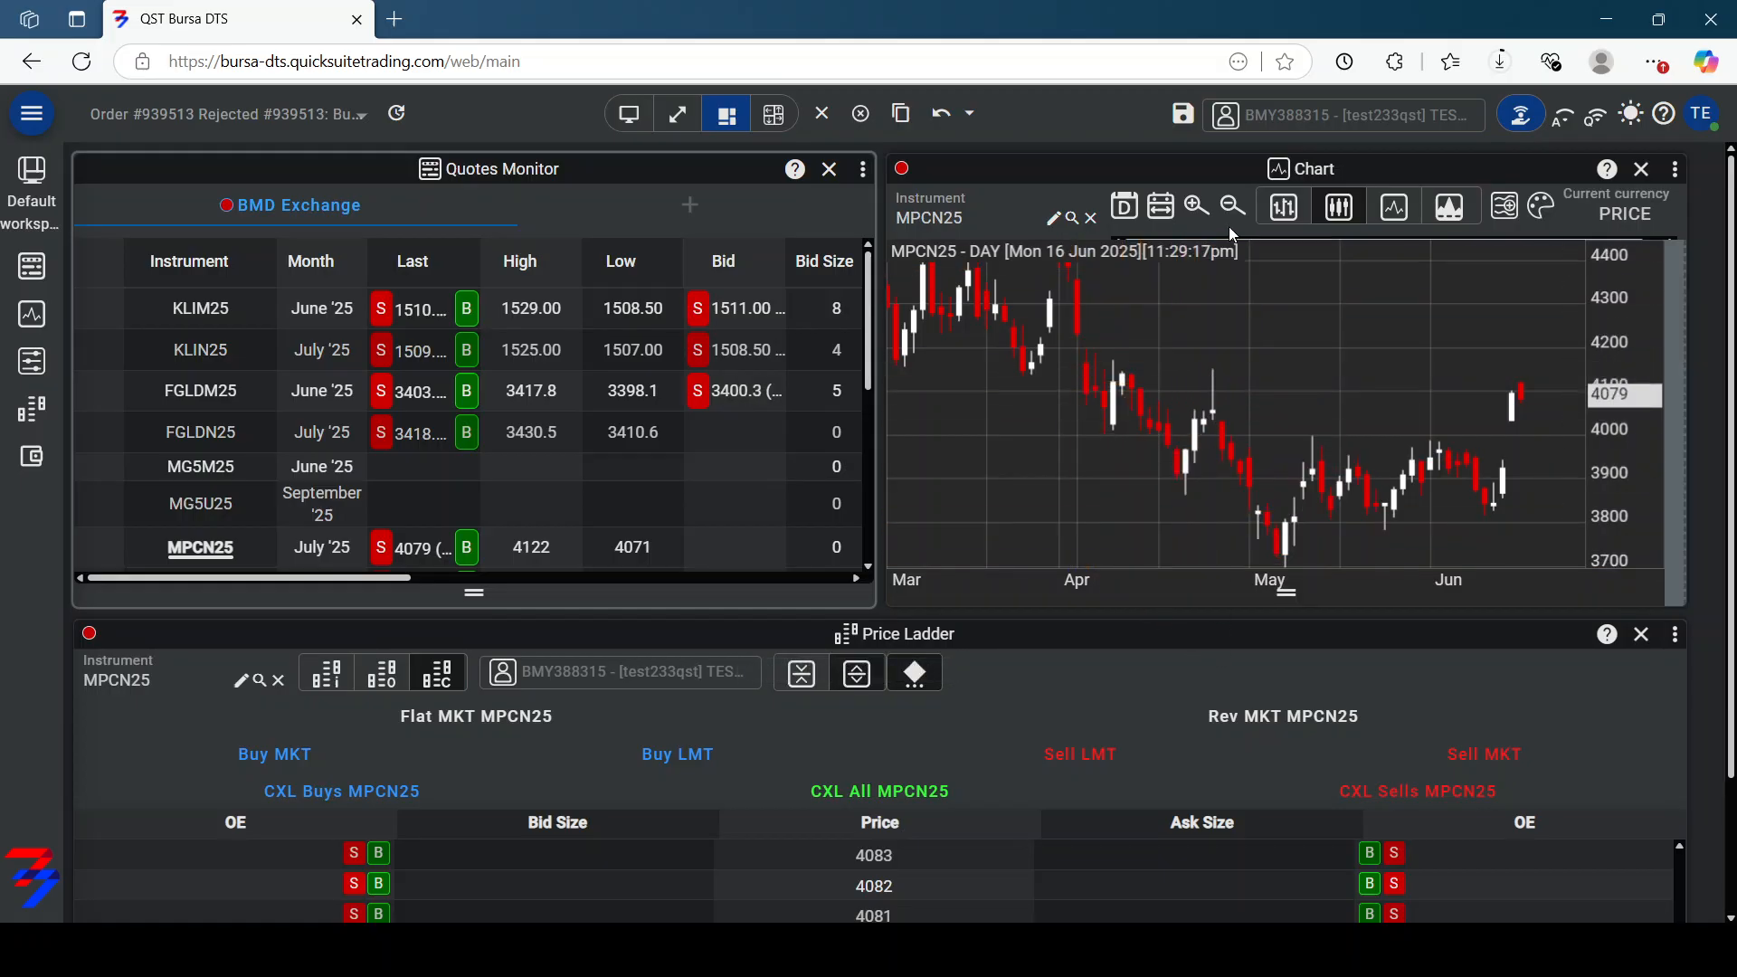
pyautogui.click(1331, 215)
pyautogui.click(1393, 208)
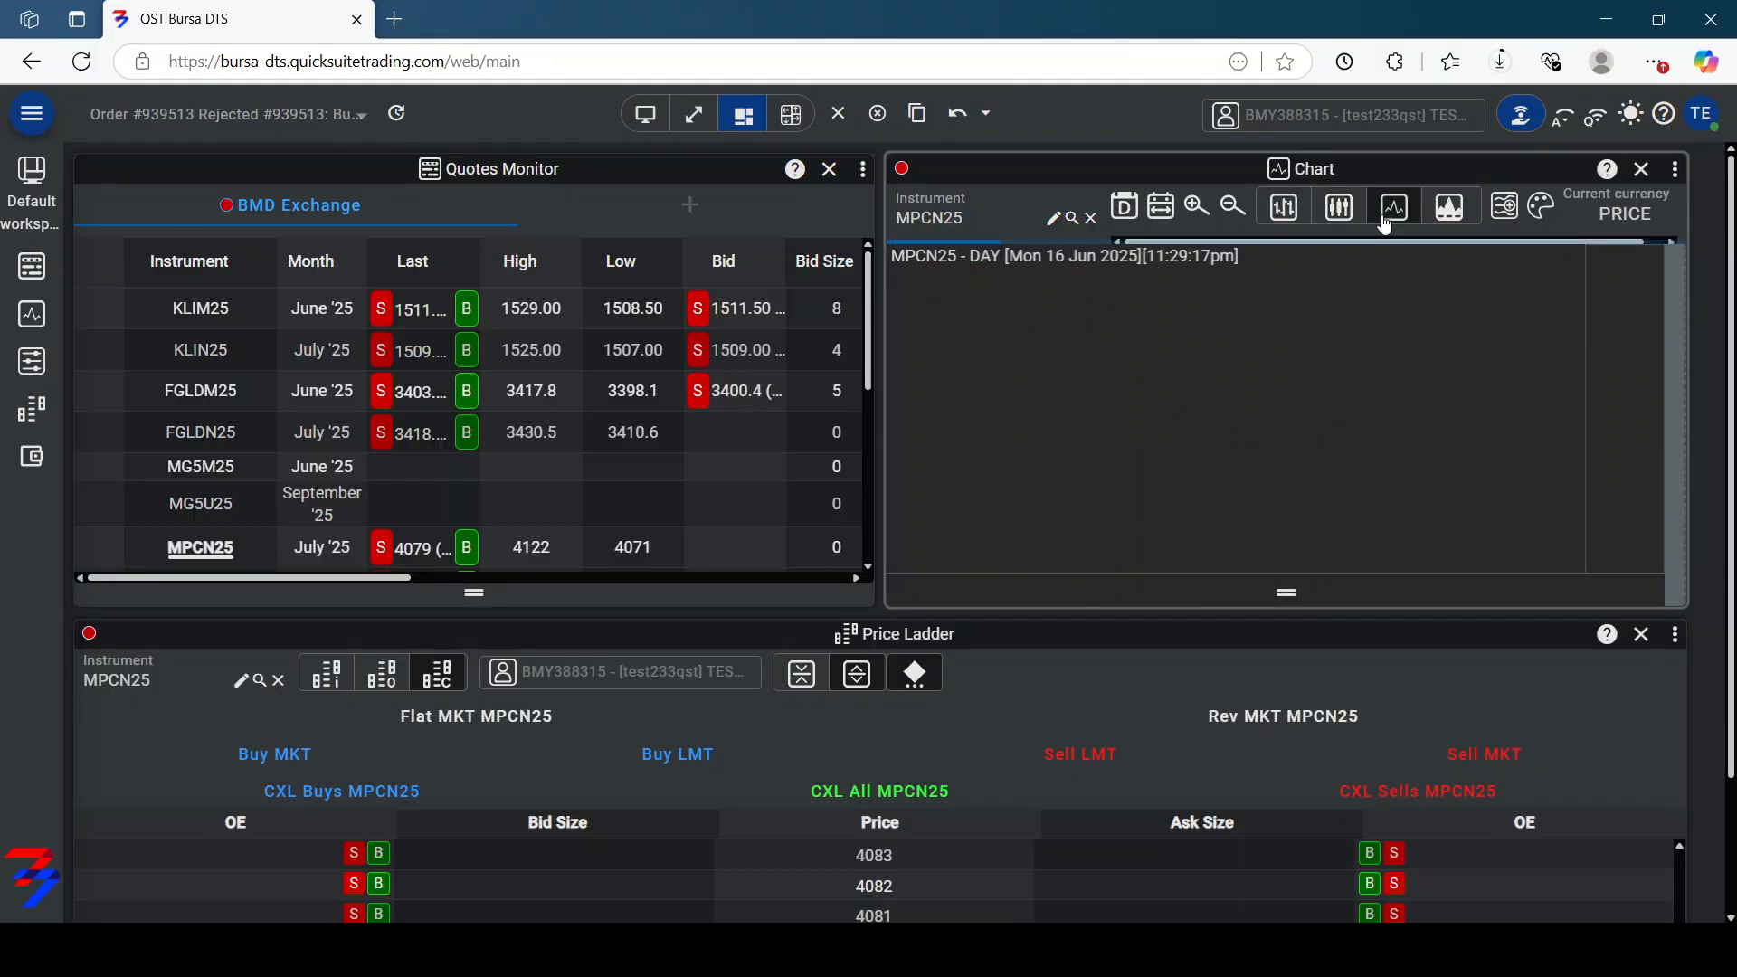
pyautogui.click(1449, 211)
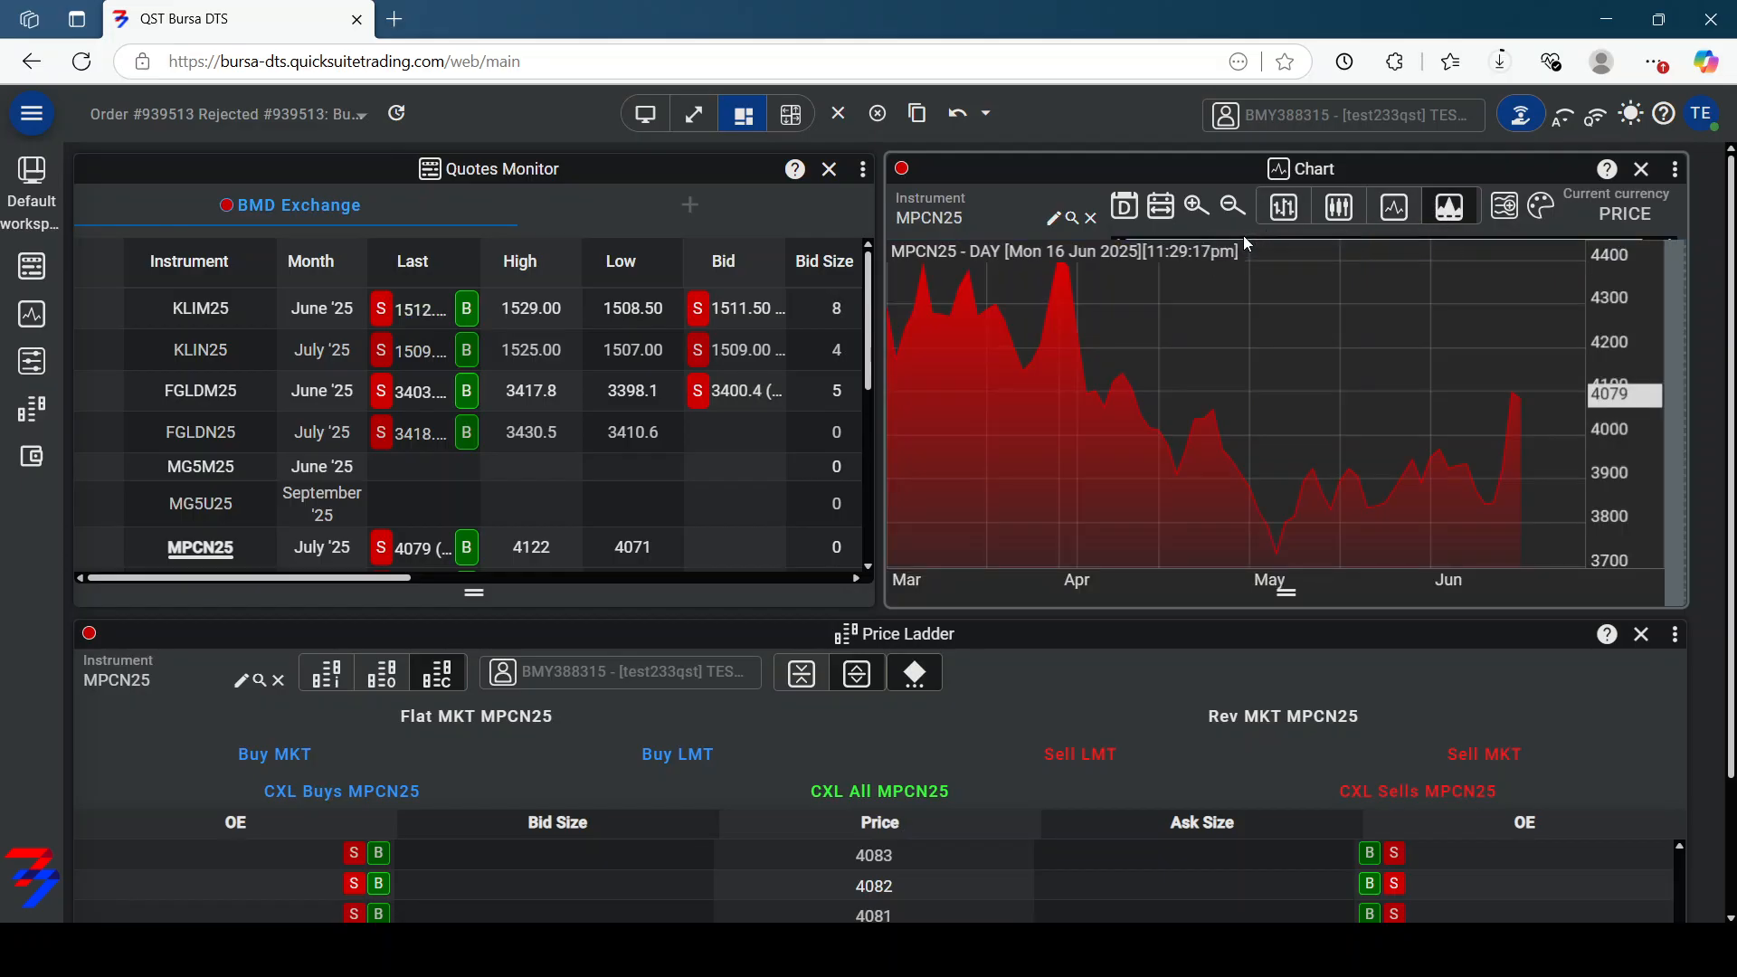
pyautogui.click(1161, 208)
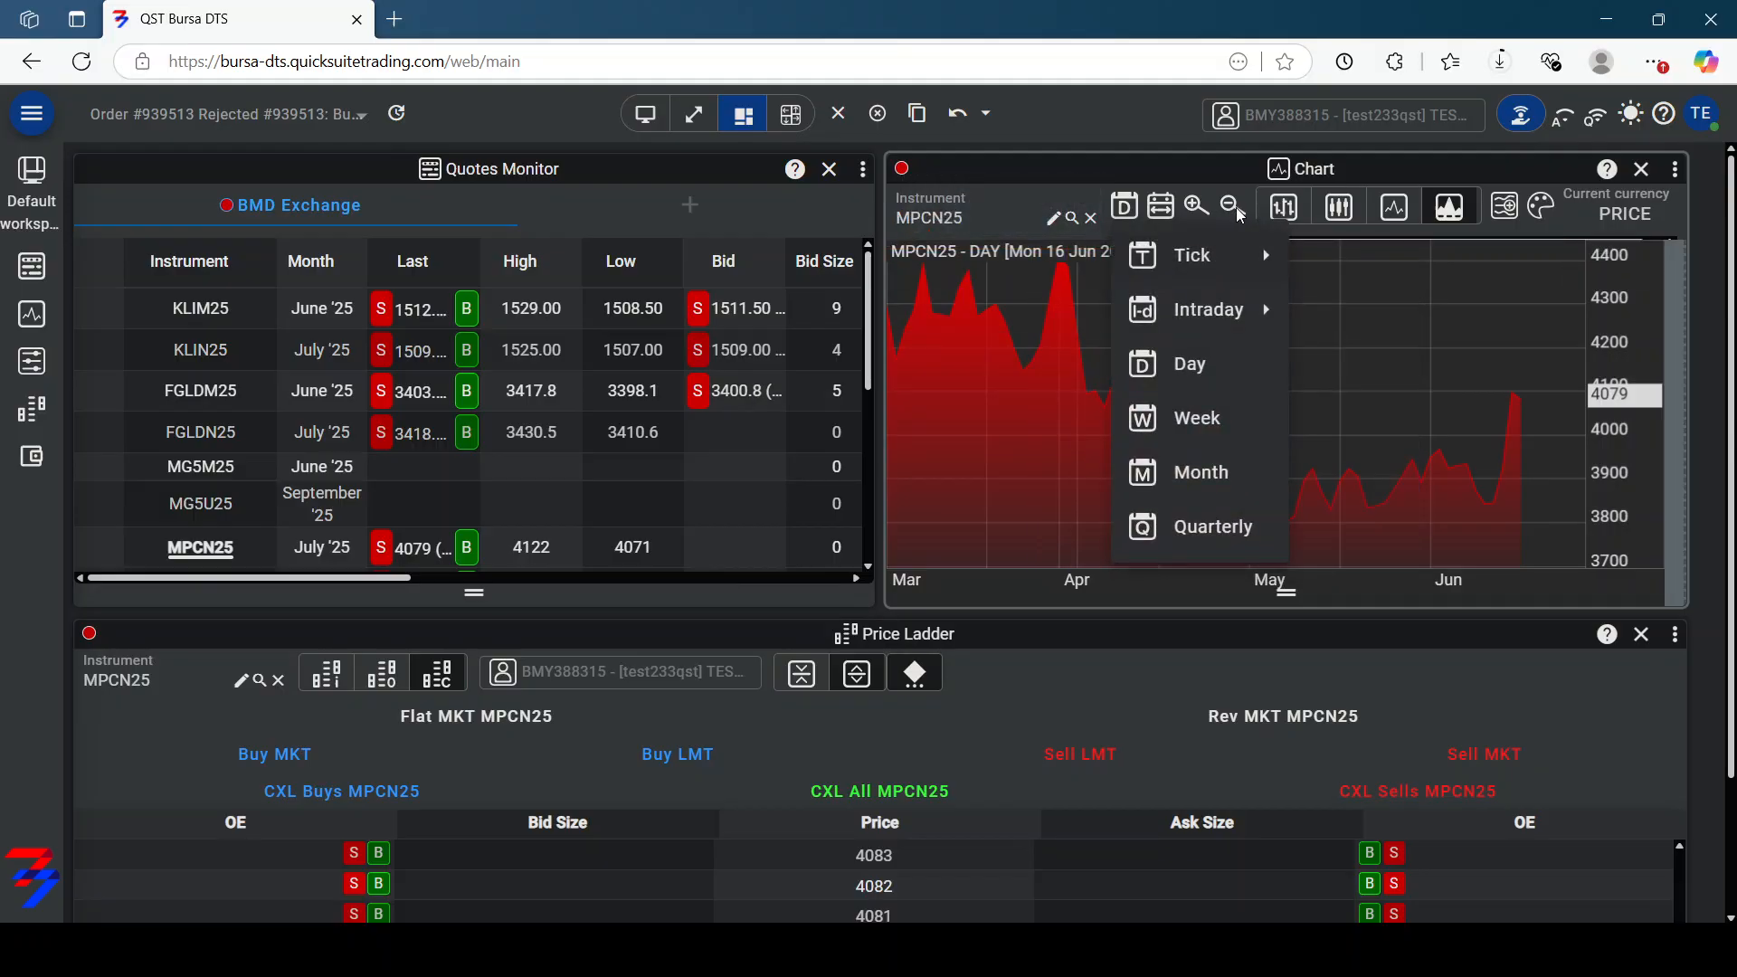
pyautogui.click(1191, 207)
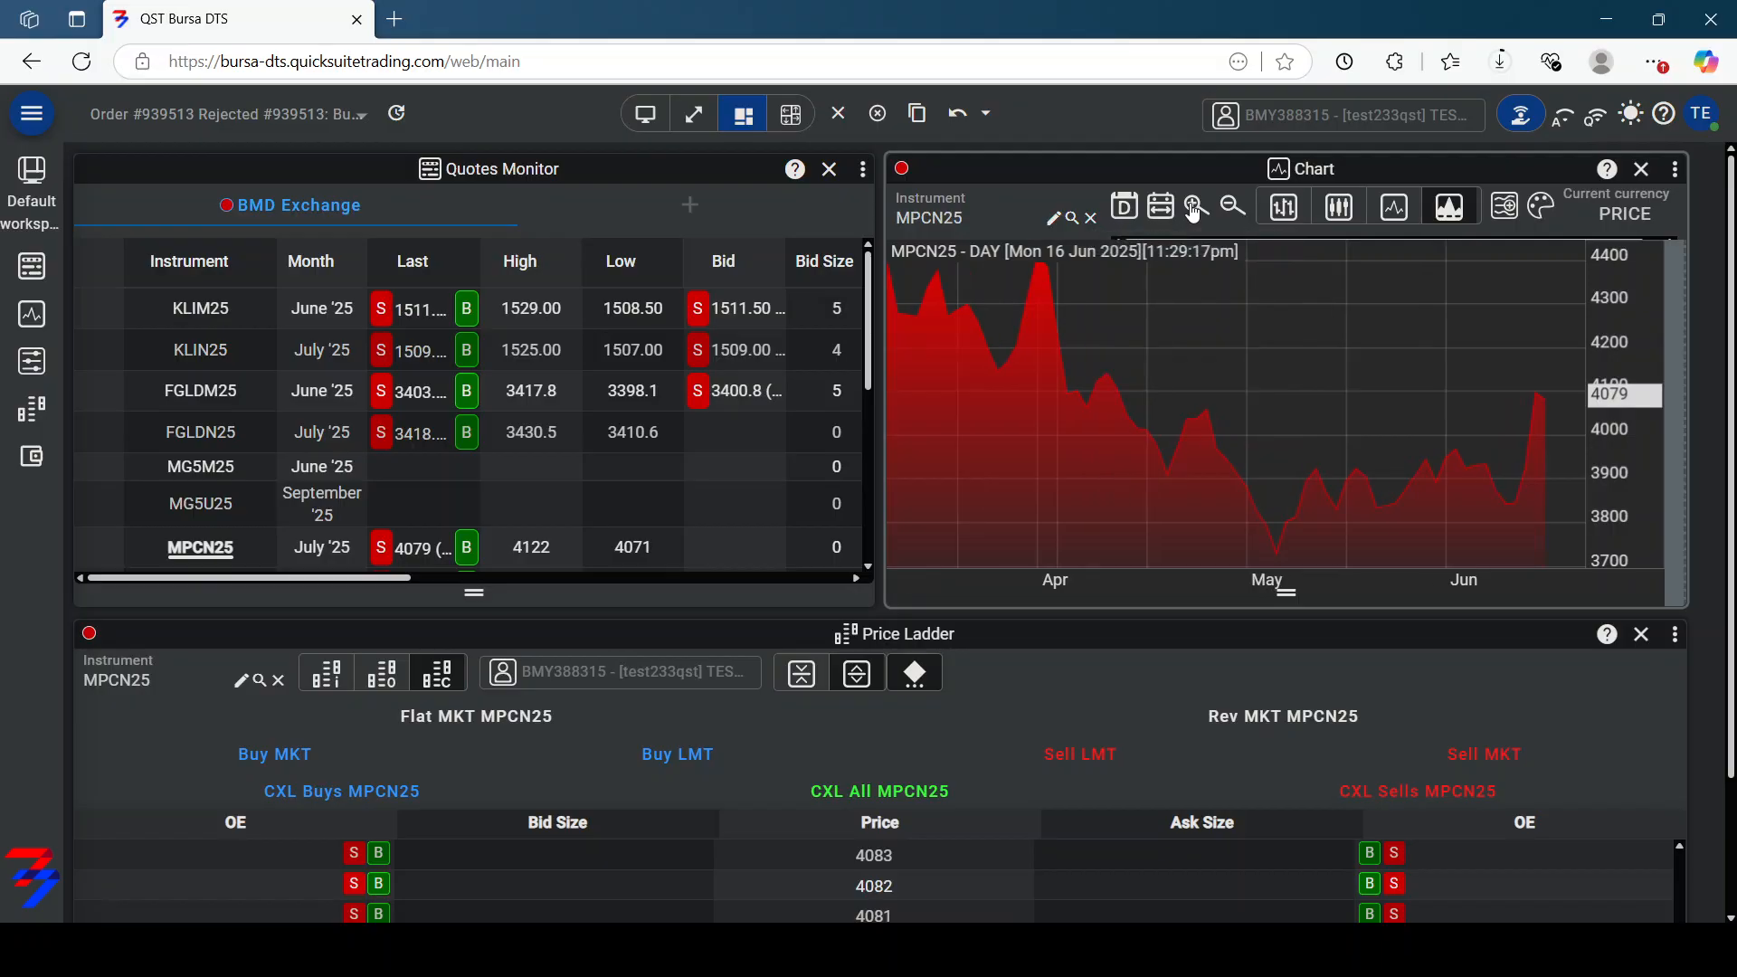
pyautogui.click(1279, 208)
pyautogui.click(1341, 207)
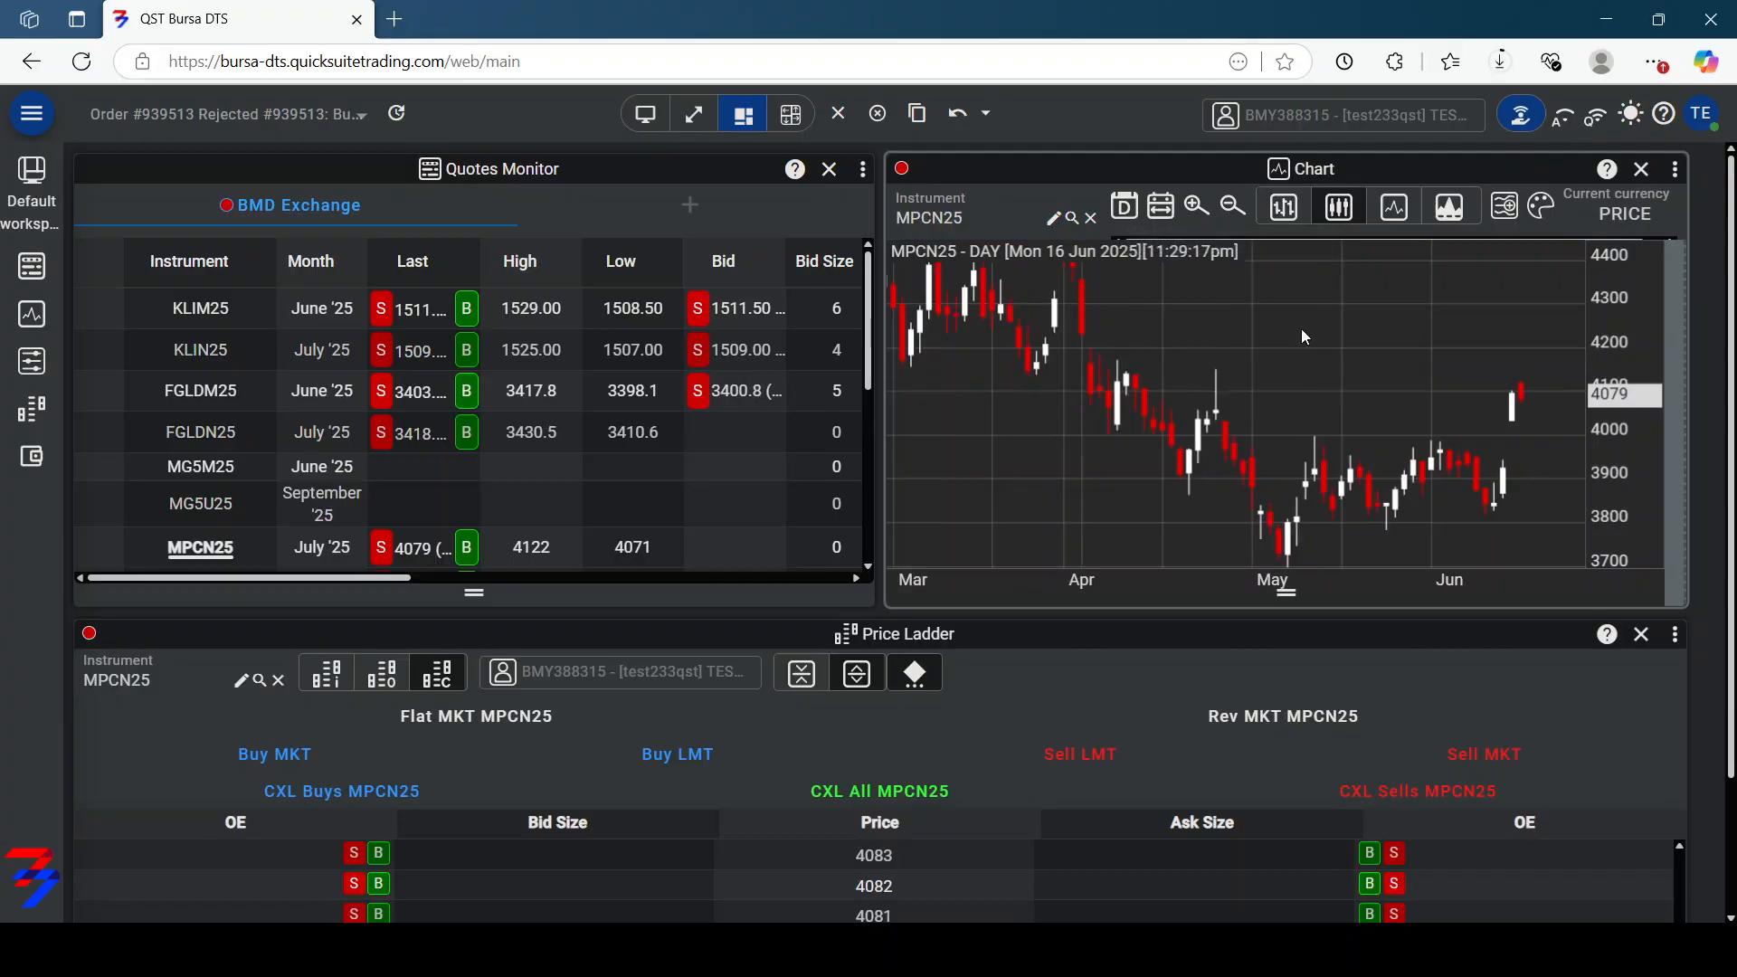
pyautogui.scroll(-3, 1330, 414)
pyautogui.scroll(3, 1332, 414)
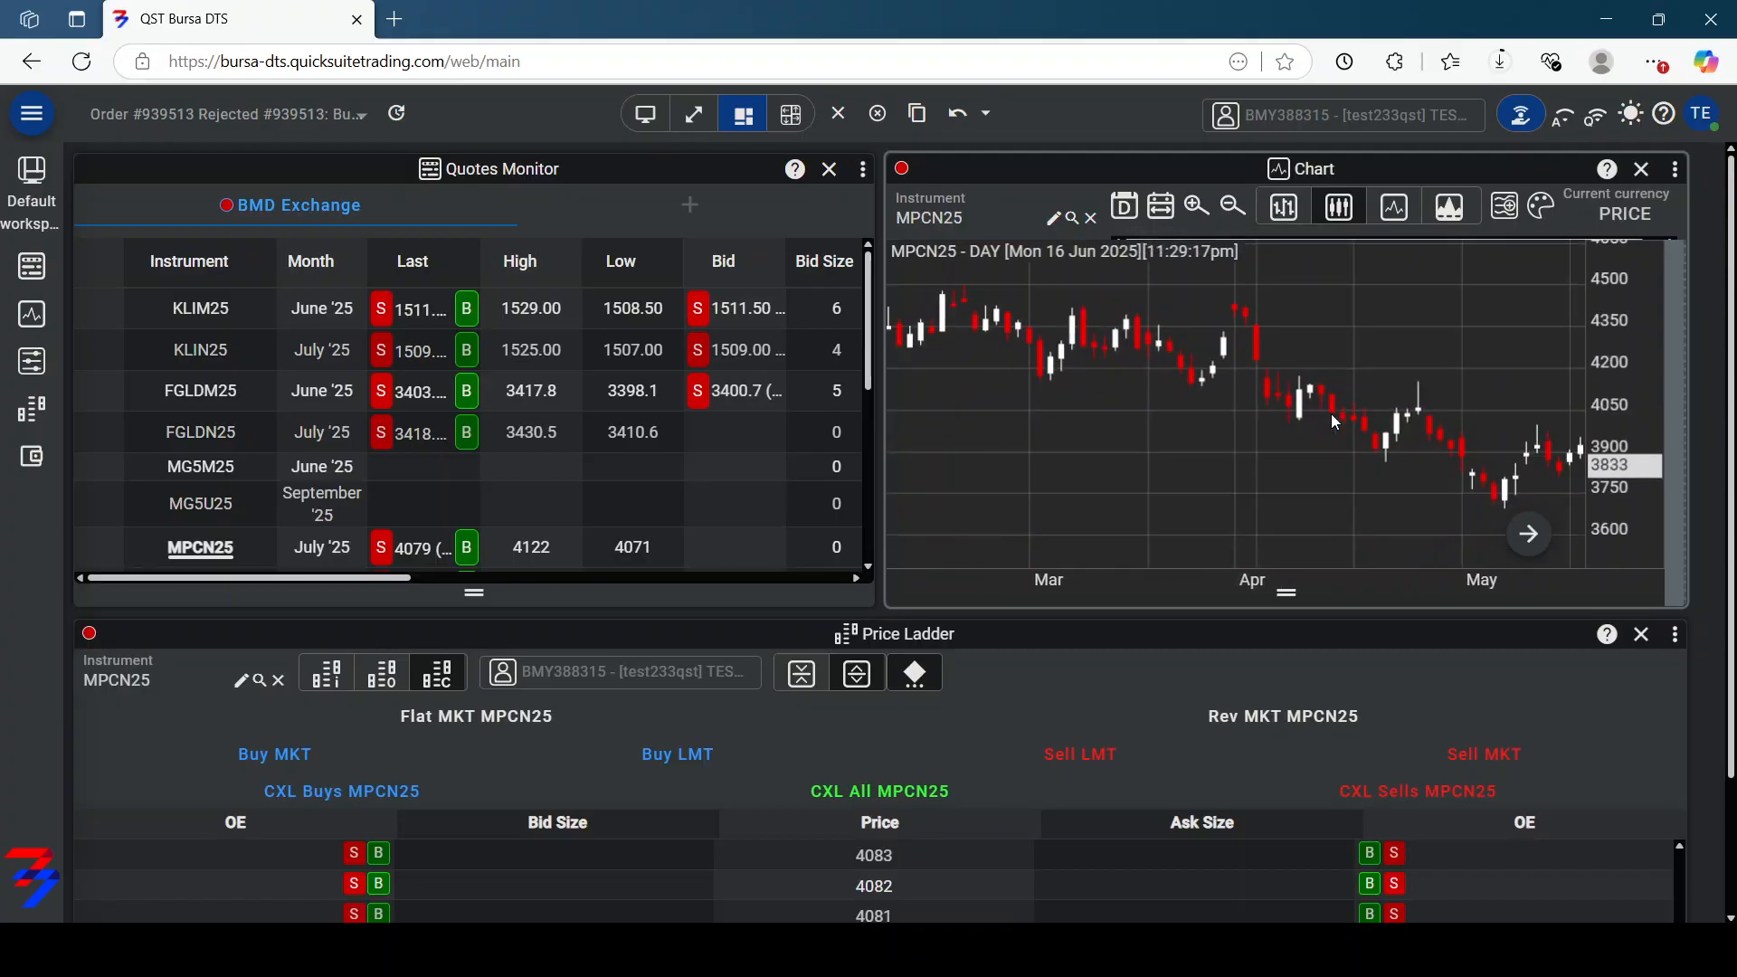
pyautogui.moveTo(1431, 397); pyautogui.dragTo(1264, 406)
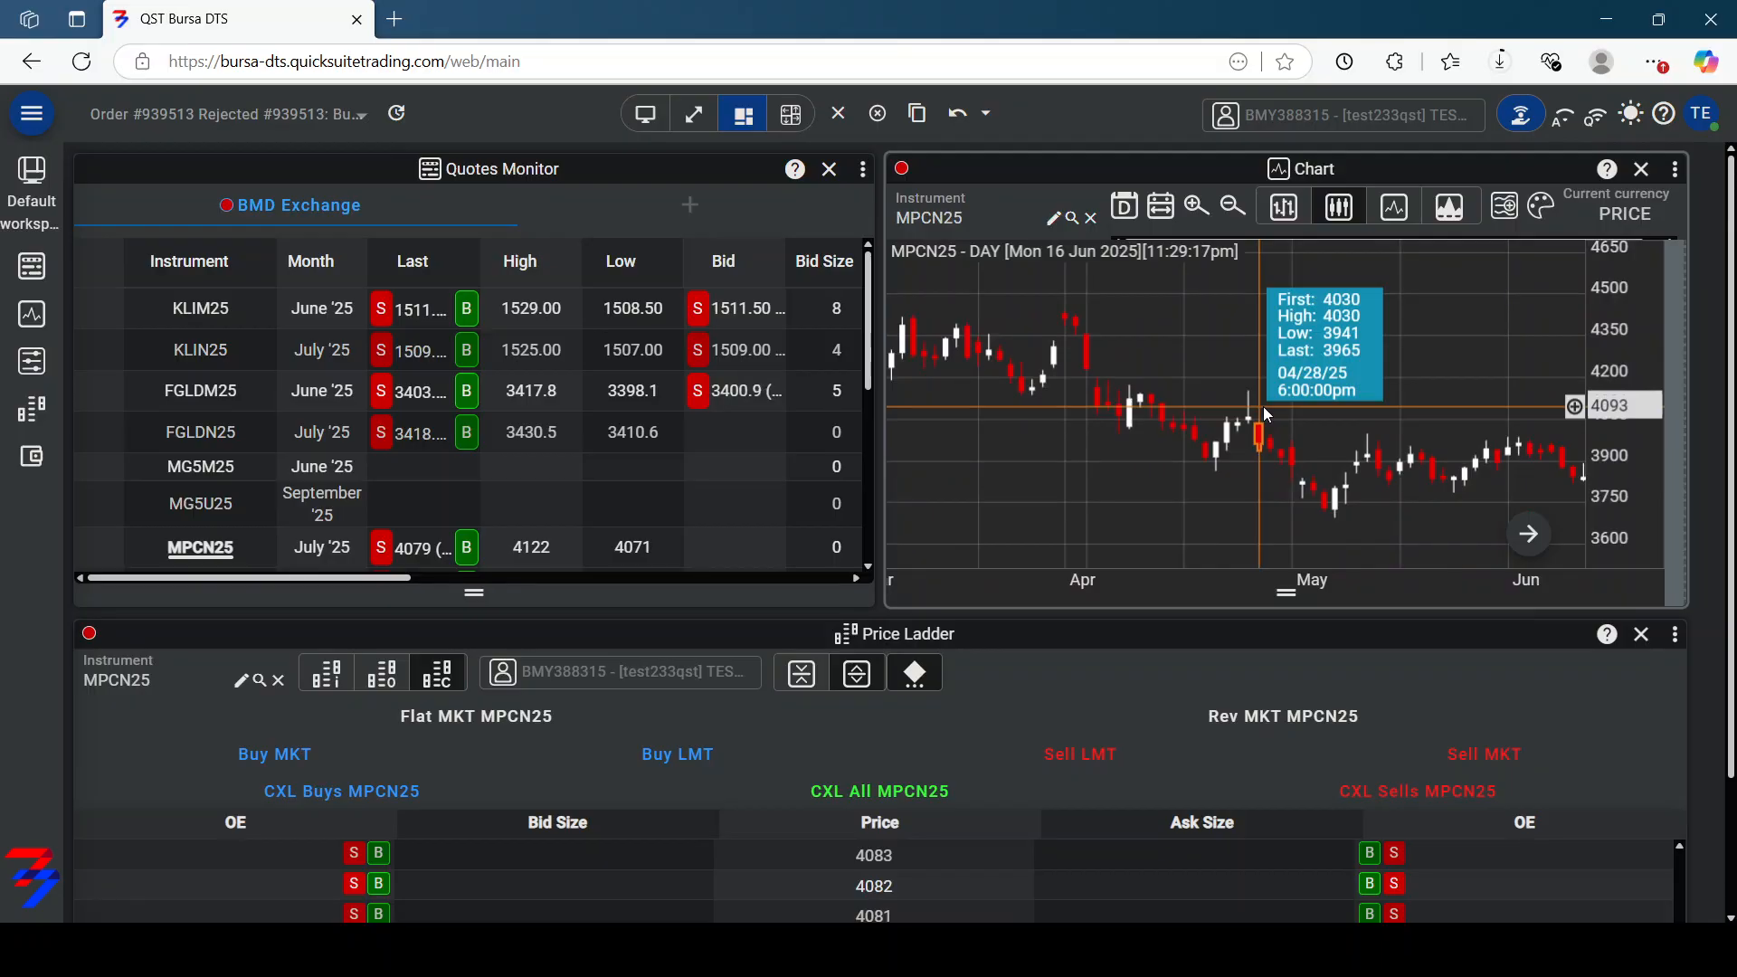
# View the chart indicators list and cancel out of the Indicators dialog
pyautogui.click(1504, 206)
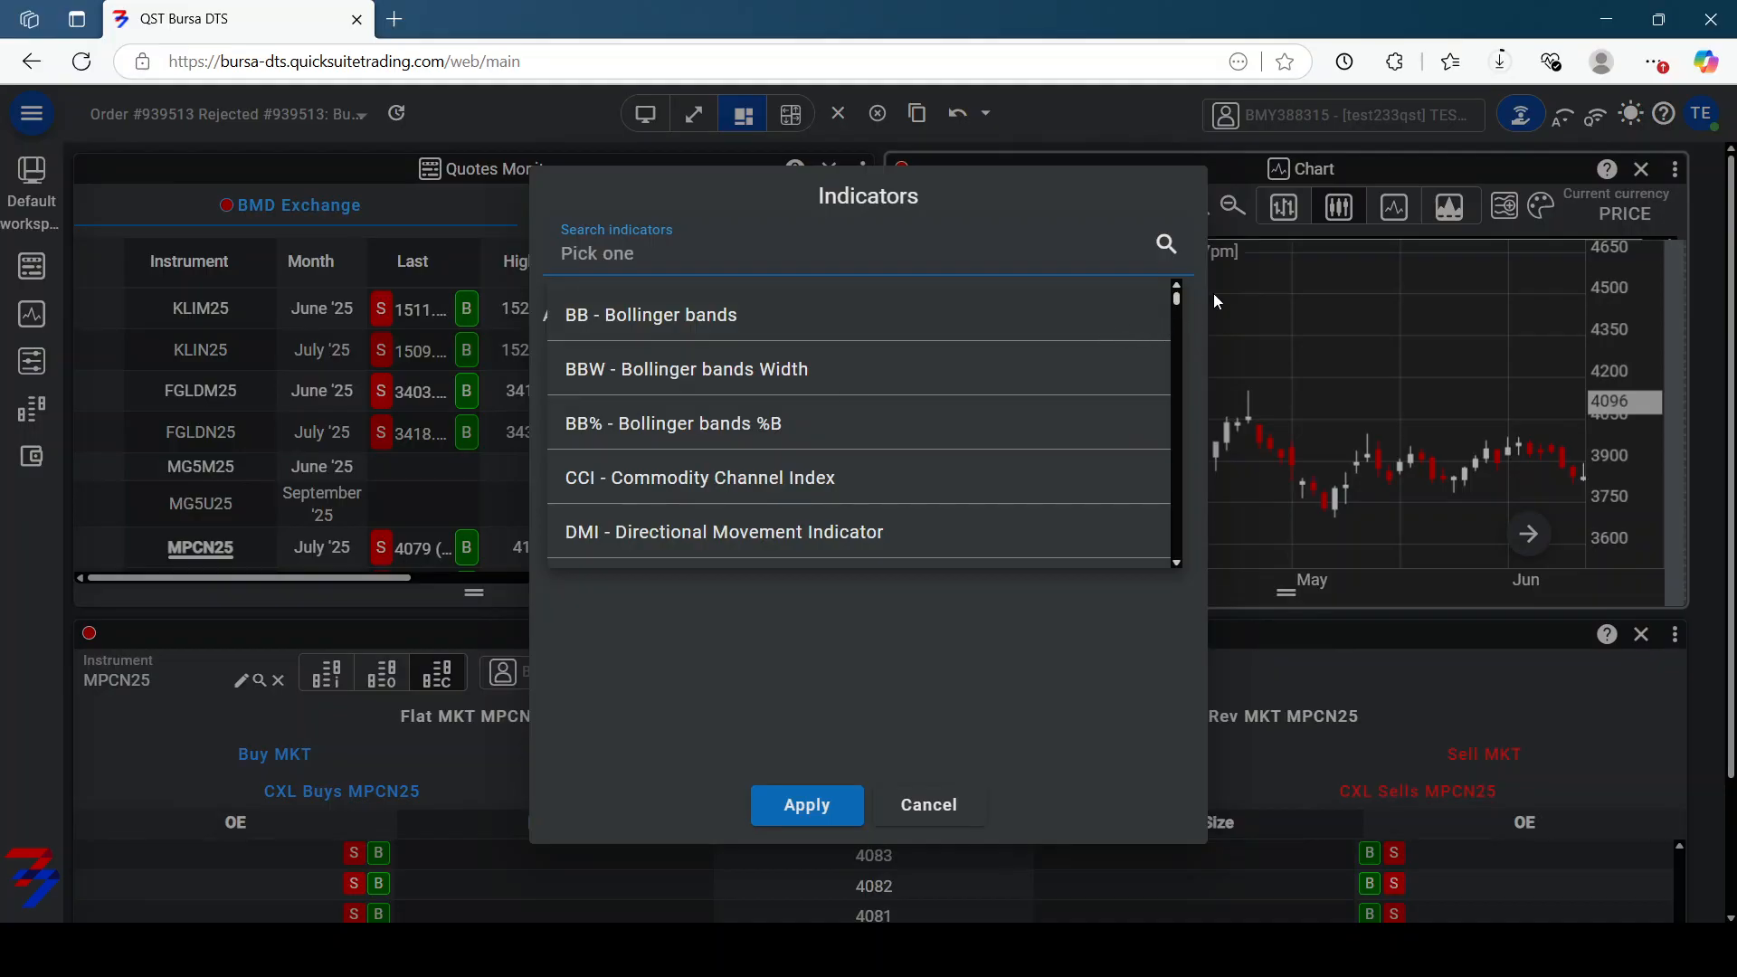
pyautogui.moveTo(1176, 299); pyautogui.dragTo(1164, 448)
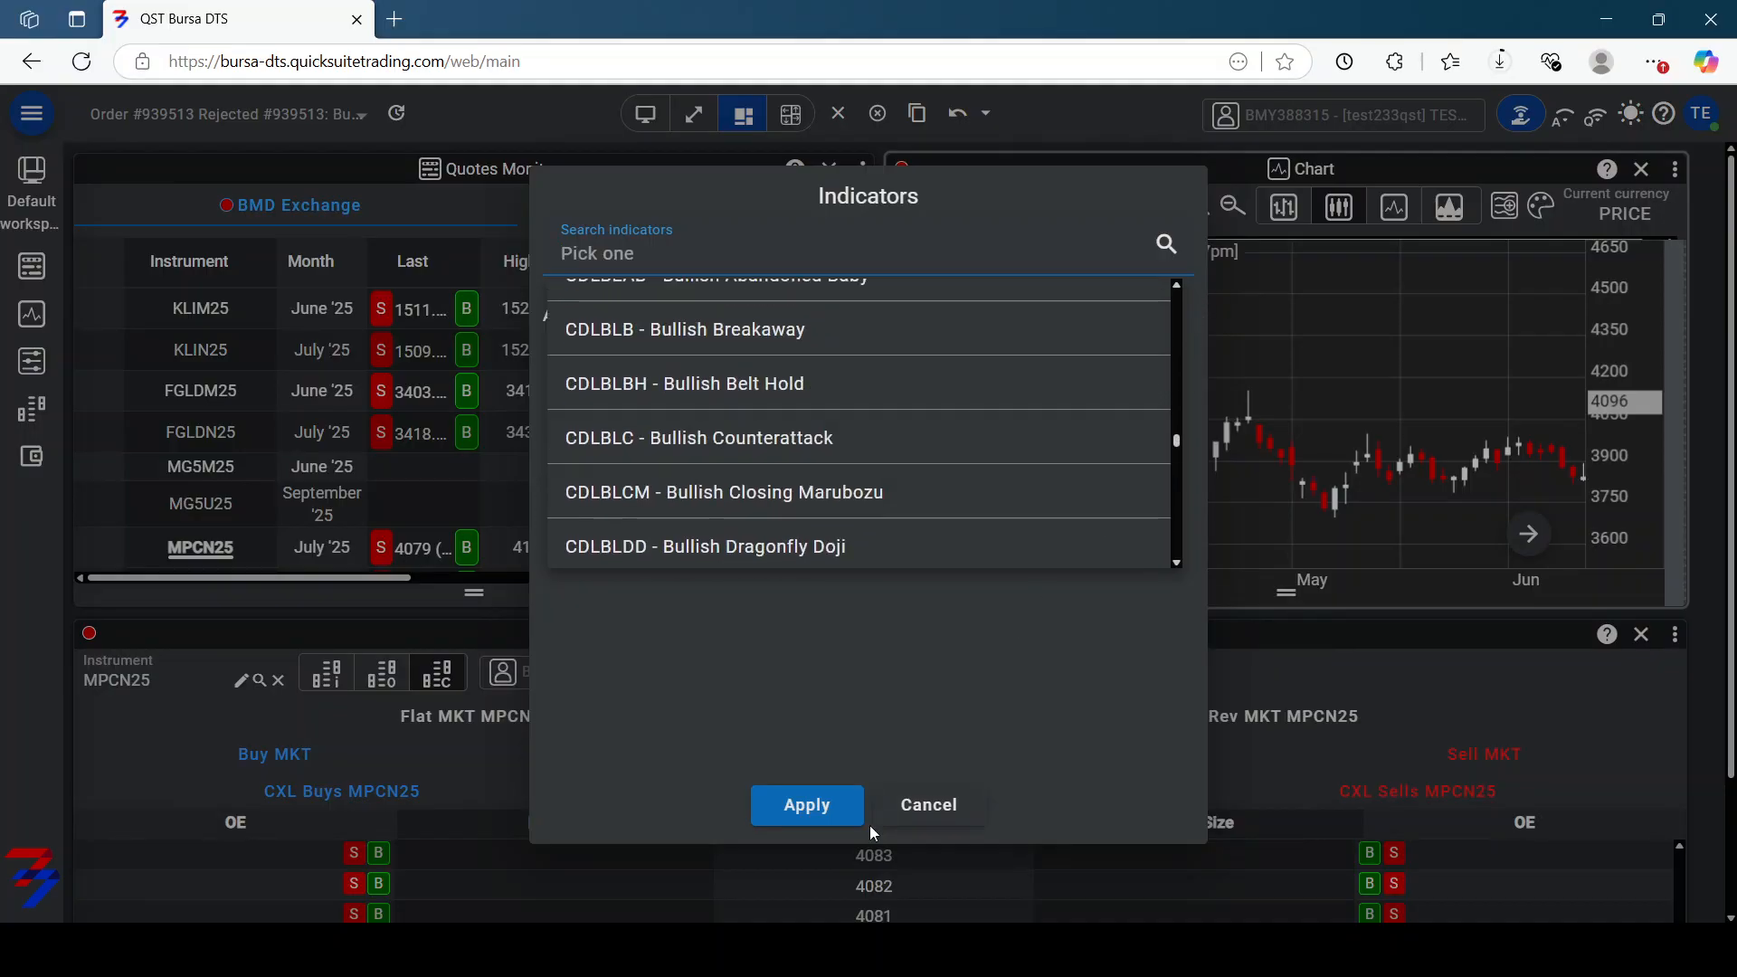
pyautogui.click(929, 804)
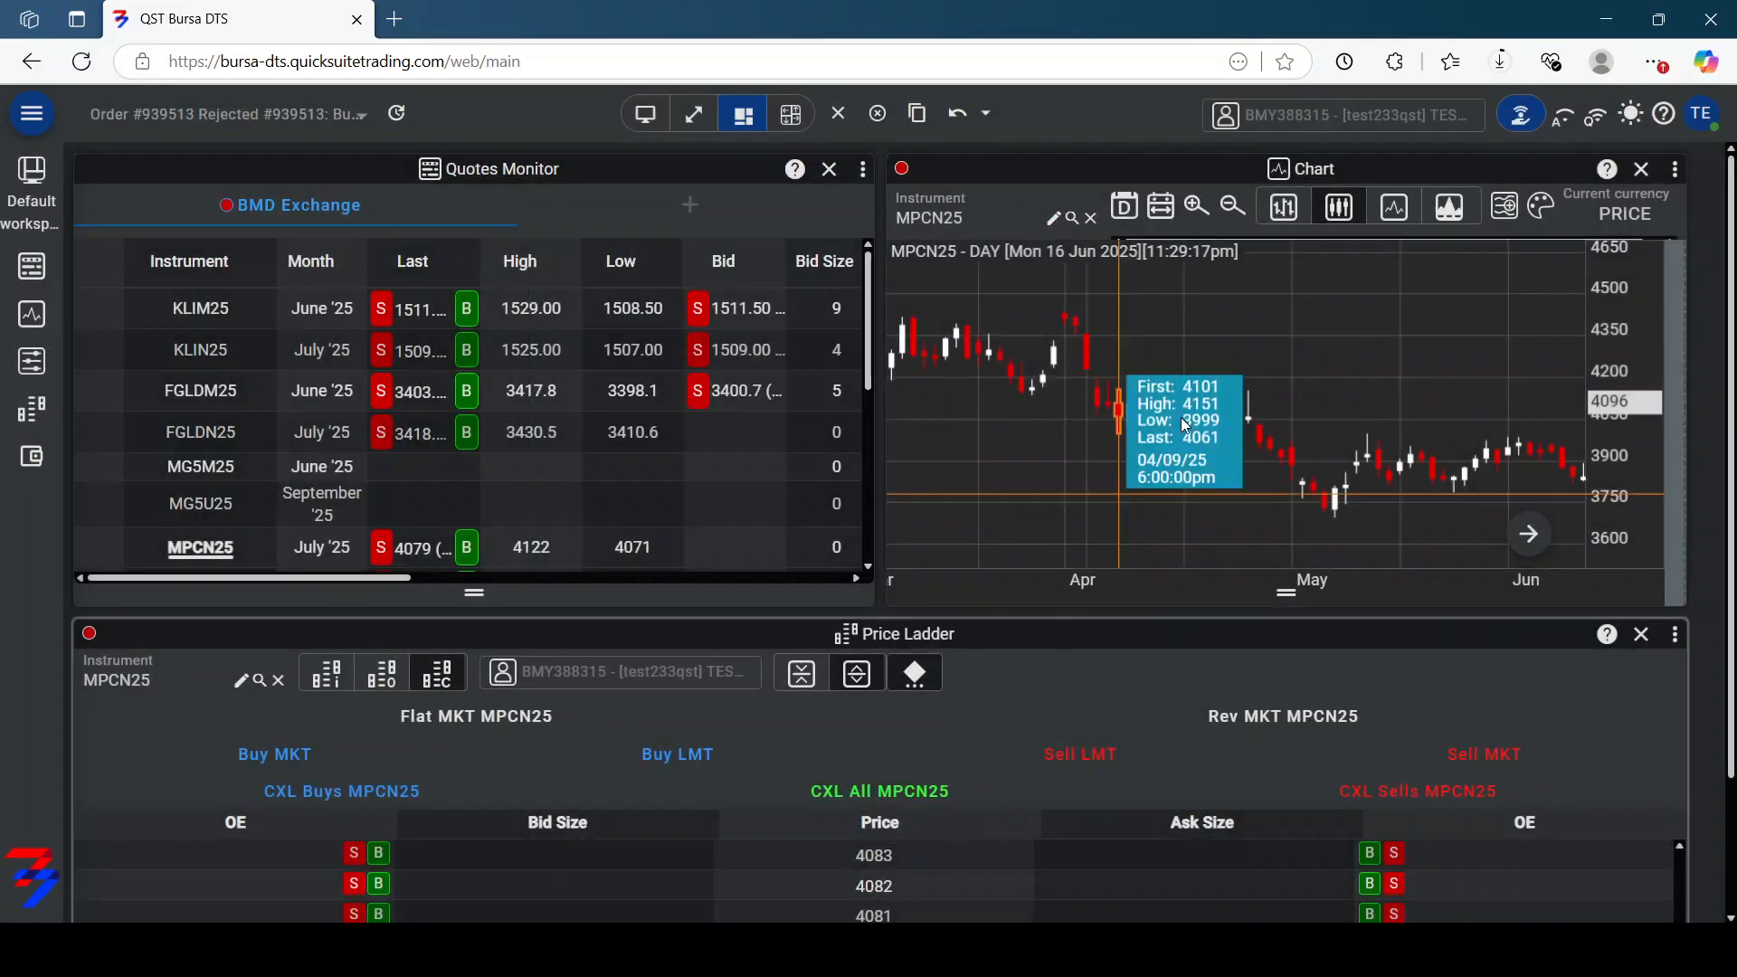
# Show the chart drawing tools palette from the right-click menu, then dismiss it
pyautogui.rightClick(1264, 353)
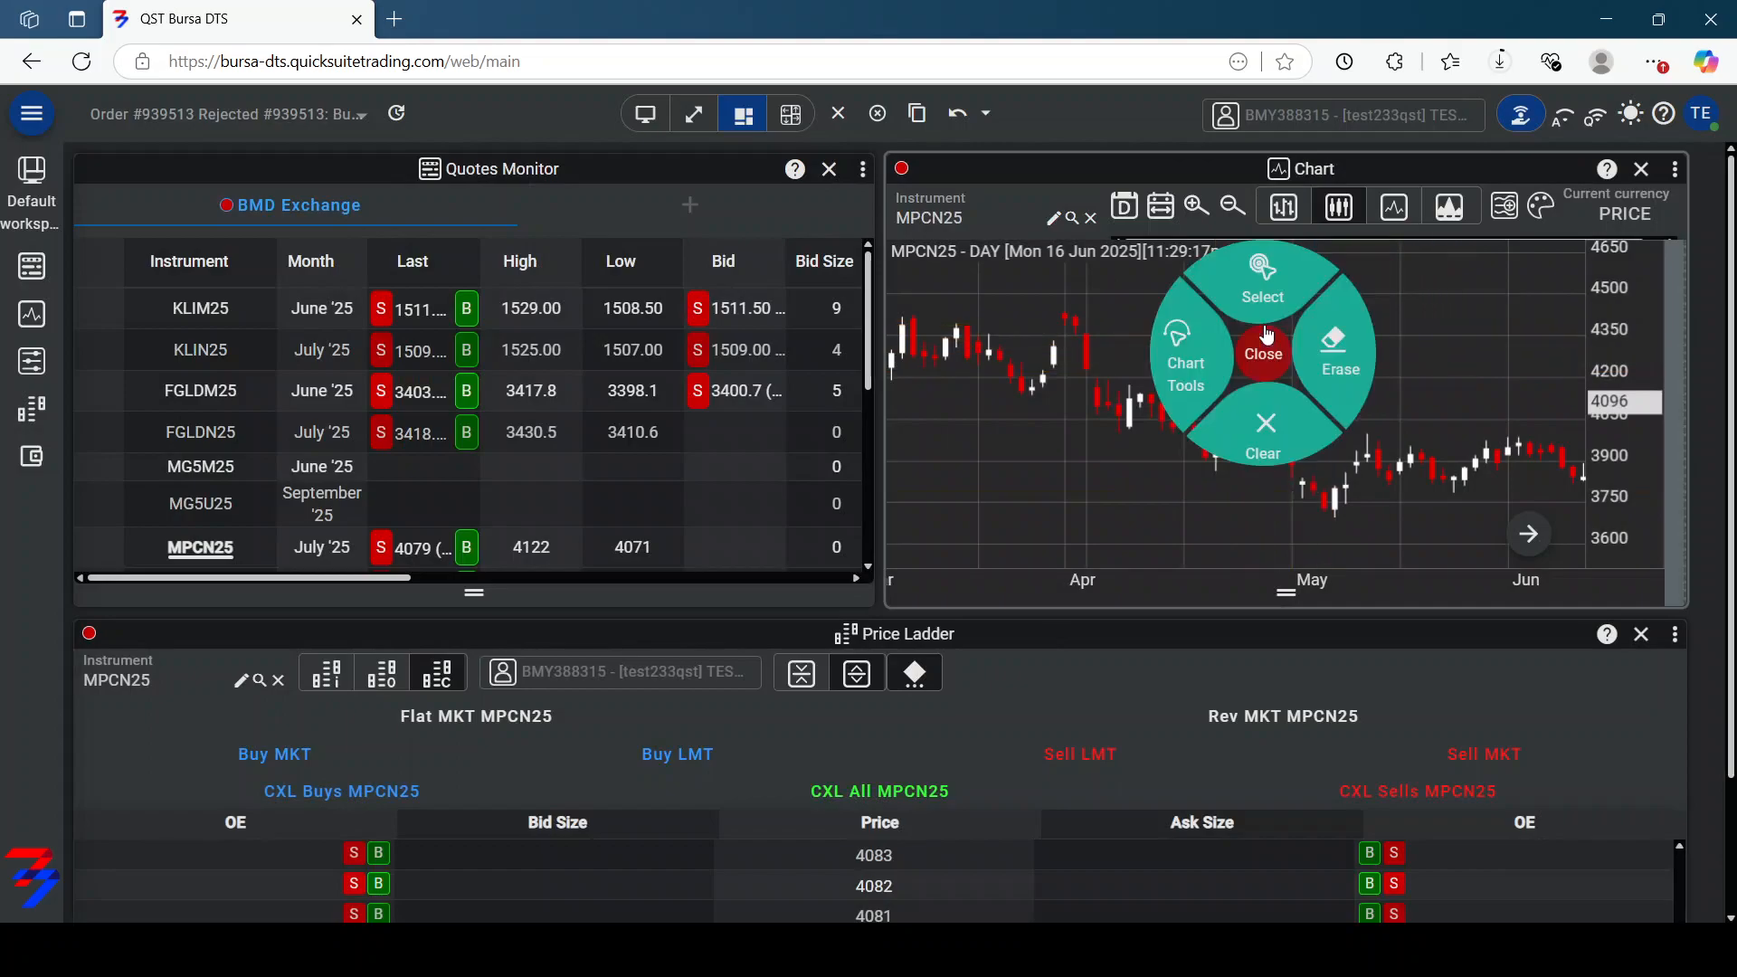
pyautogui.click(1185, 358)
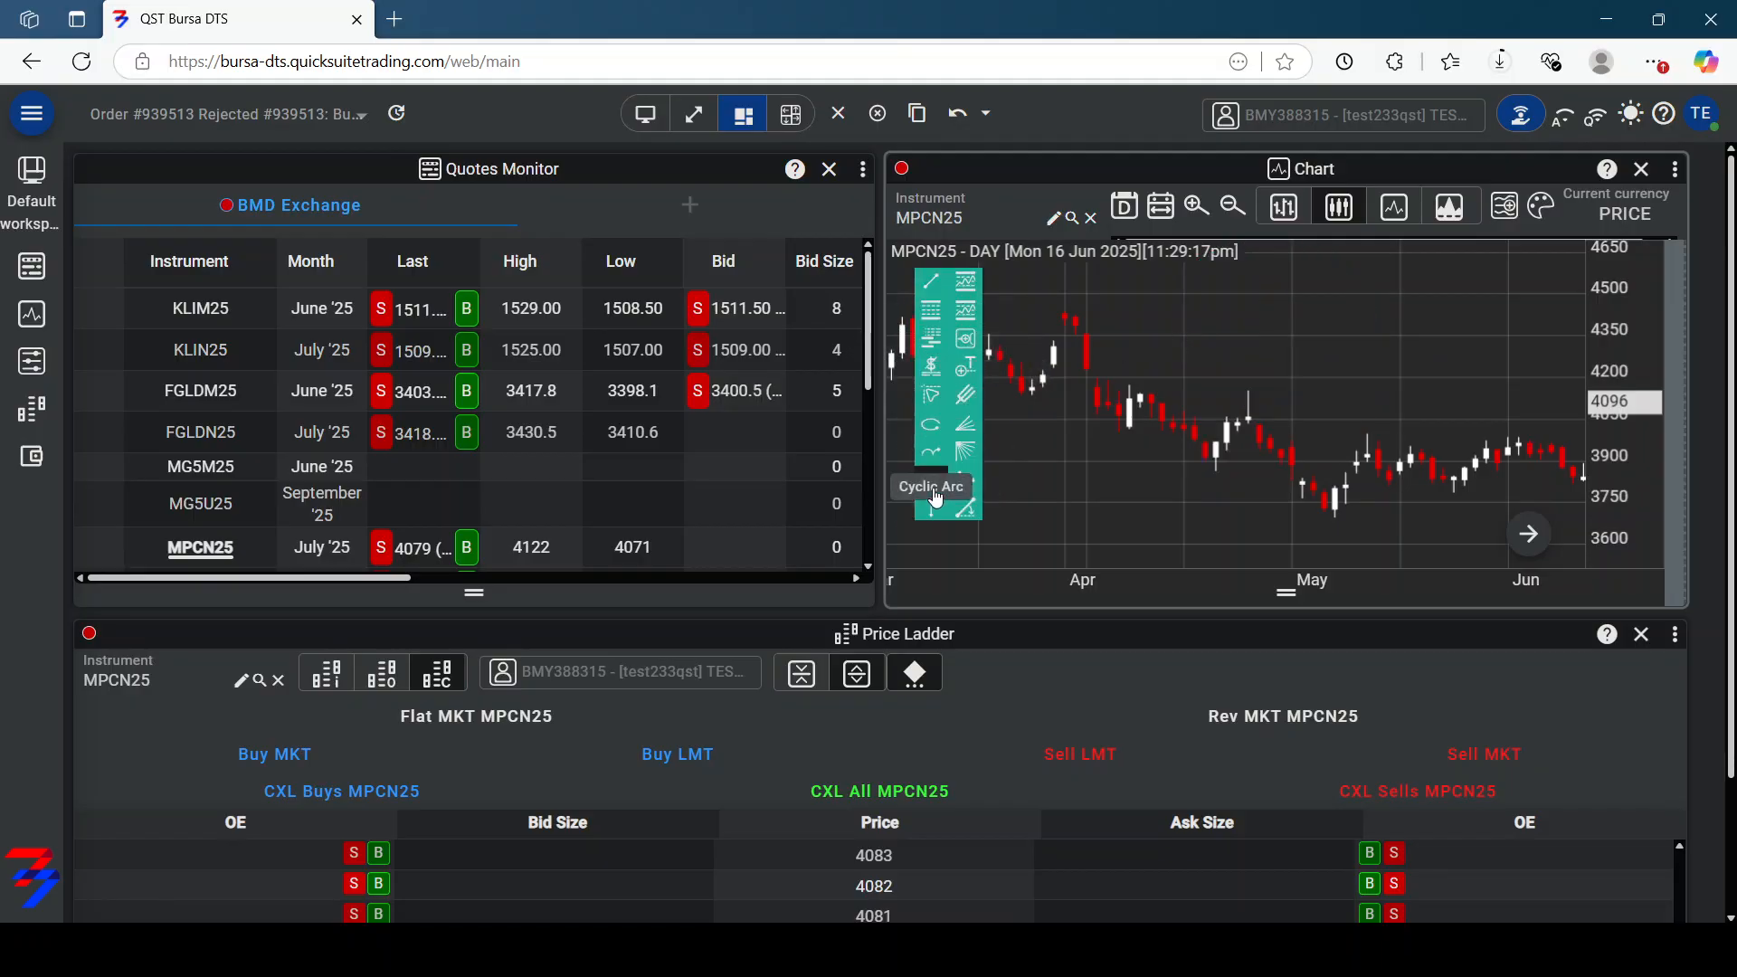
pyautogui.click(1296, 359)
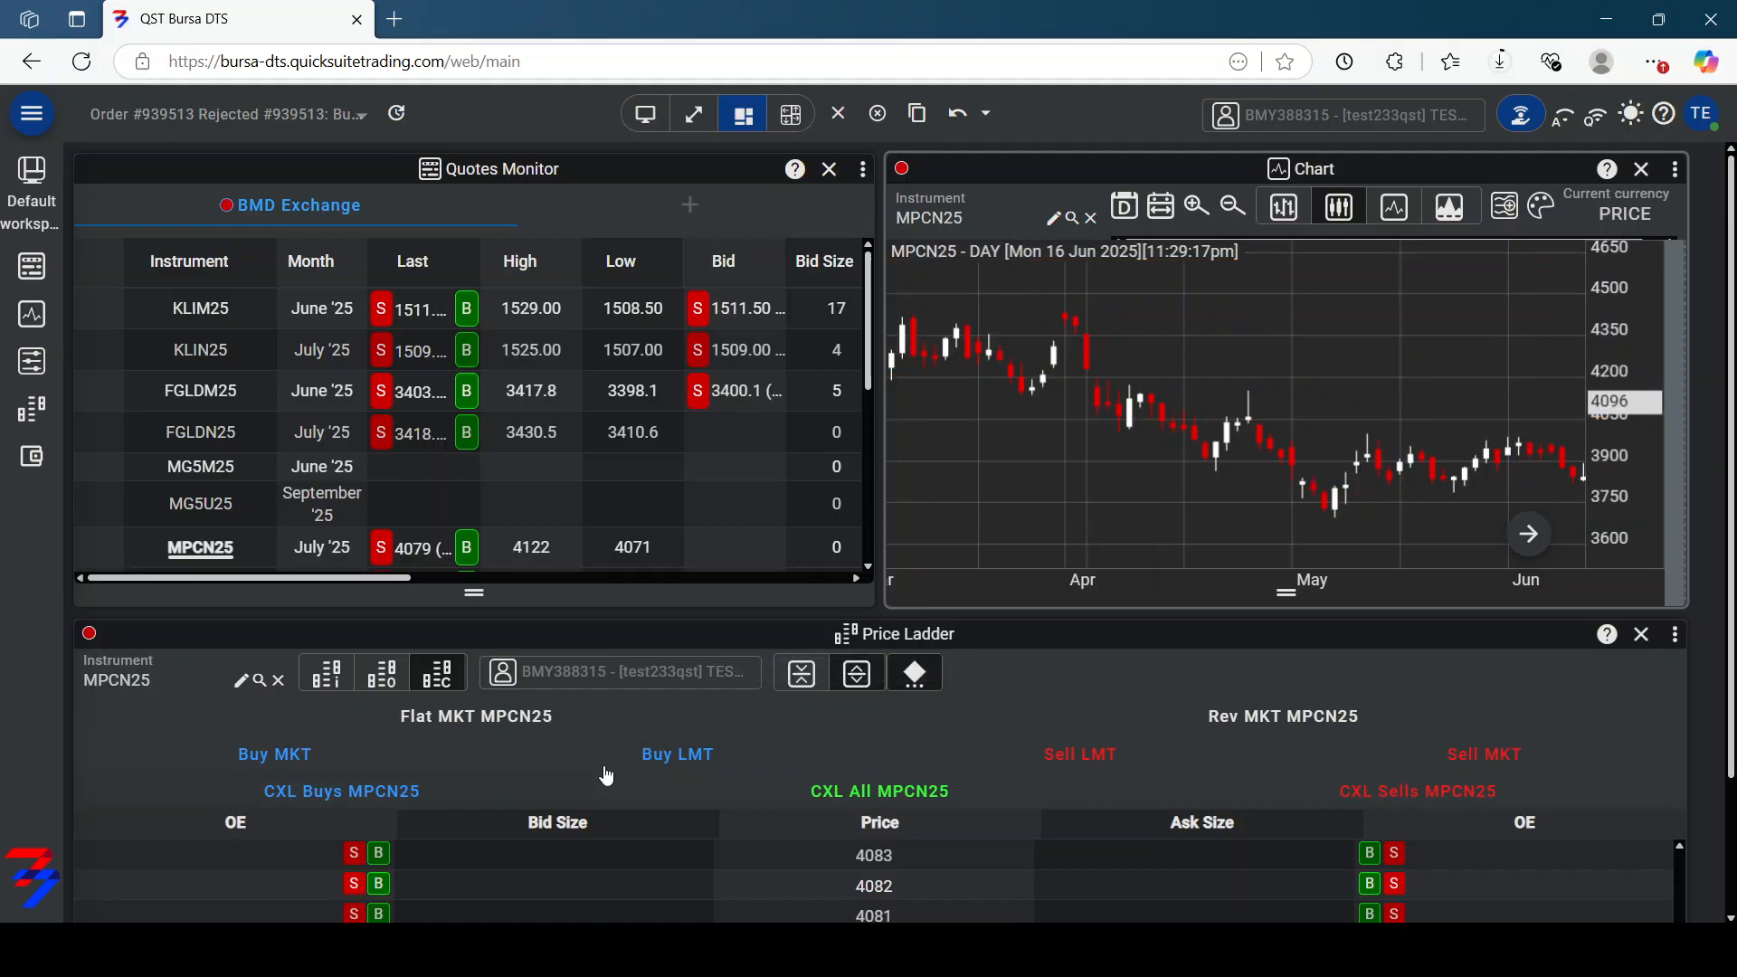
pyautogui.scroll(-3, 603, 766)
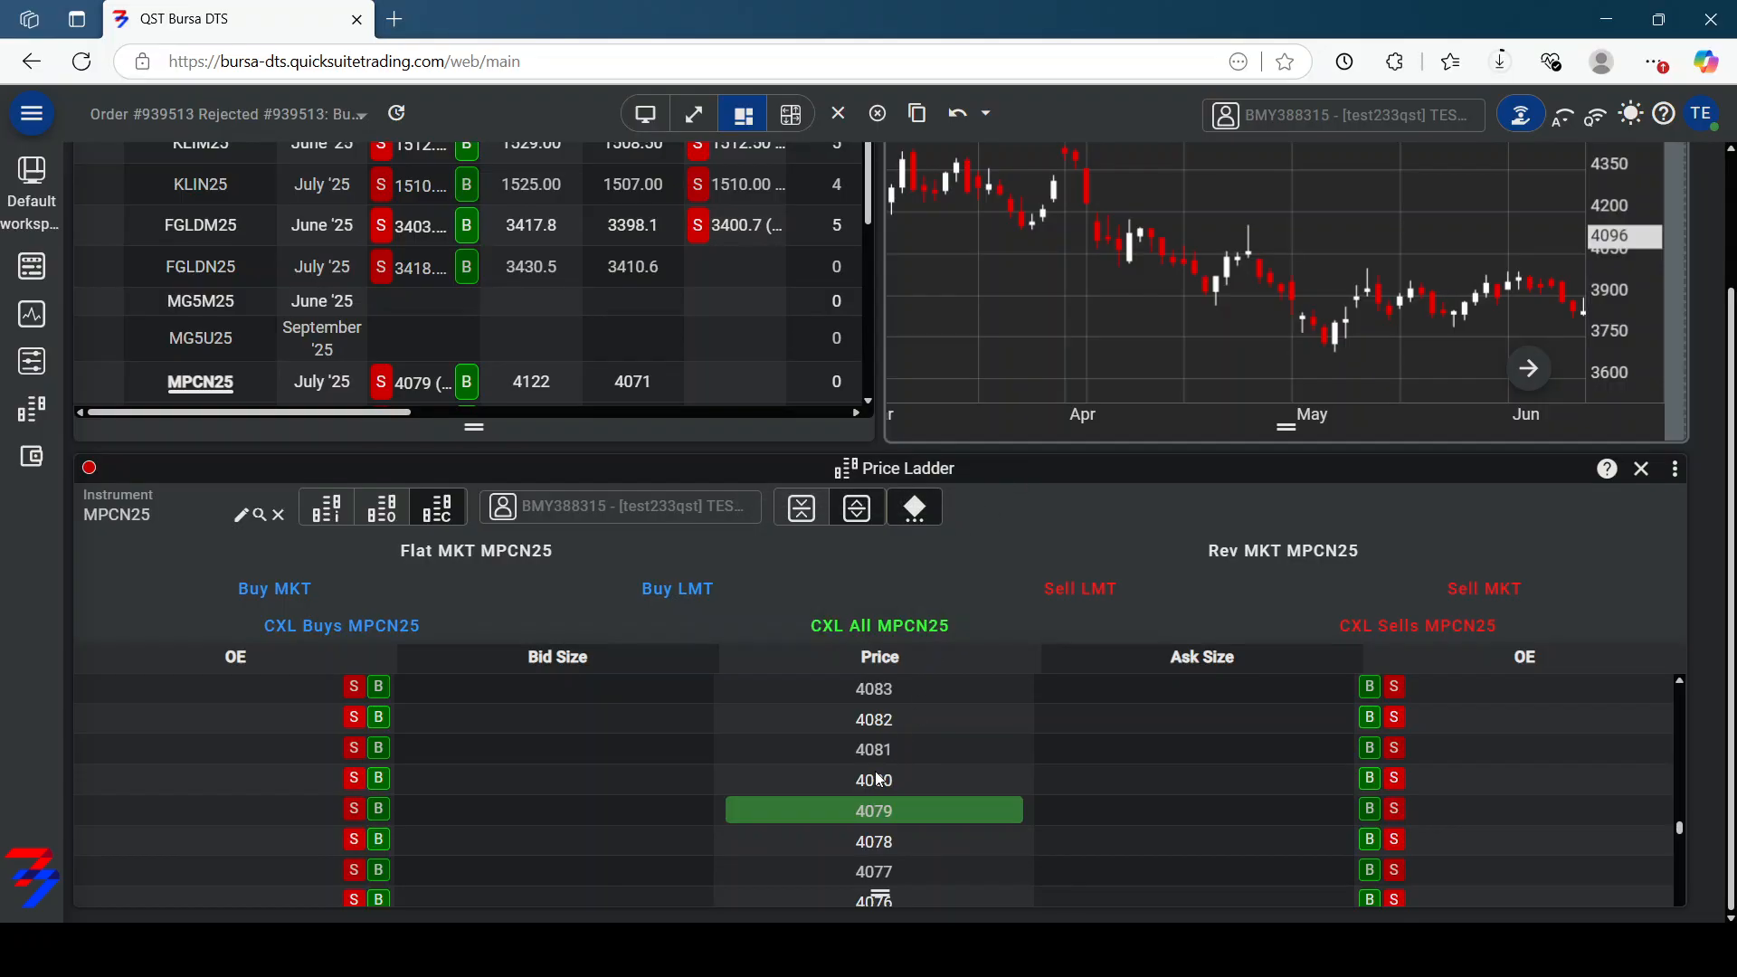
# Switch chart and ladder to FGLDM25 and set the price ladder to Combined layout
pyautogui.click(195, 228)
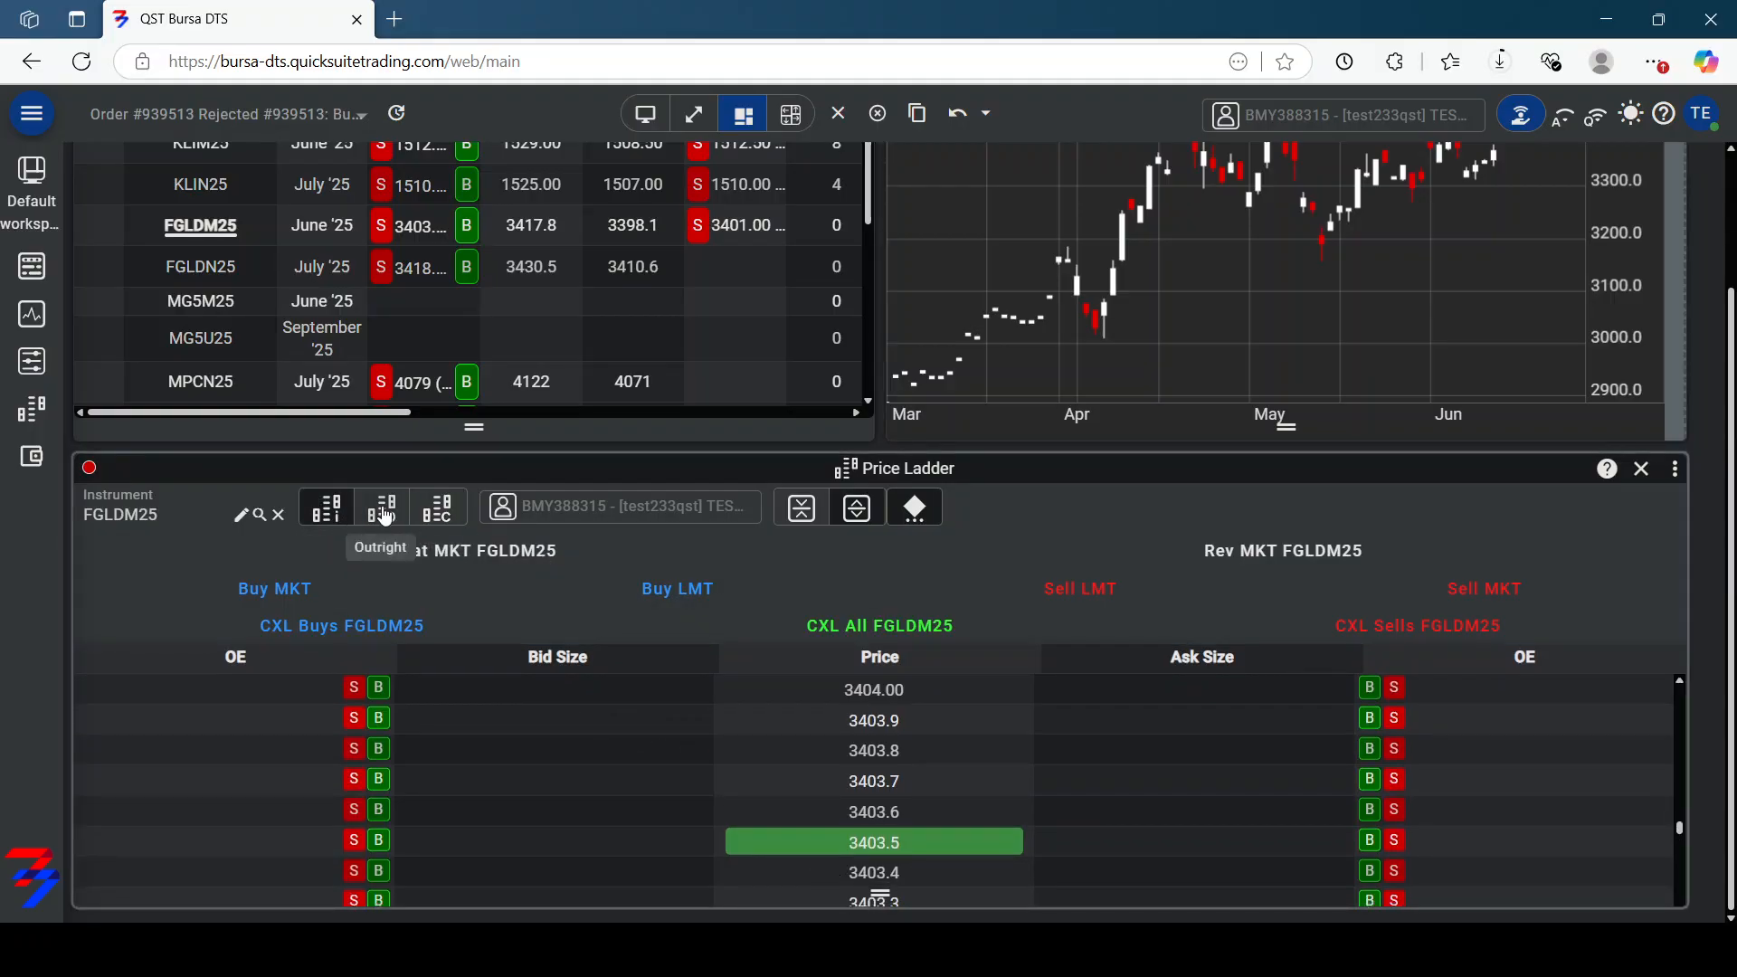
pyautogui.click(439, 510)
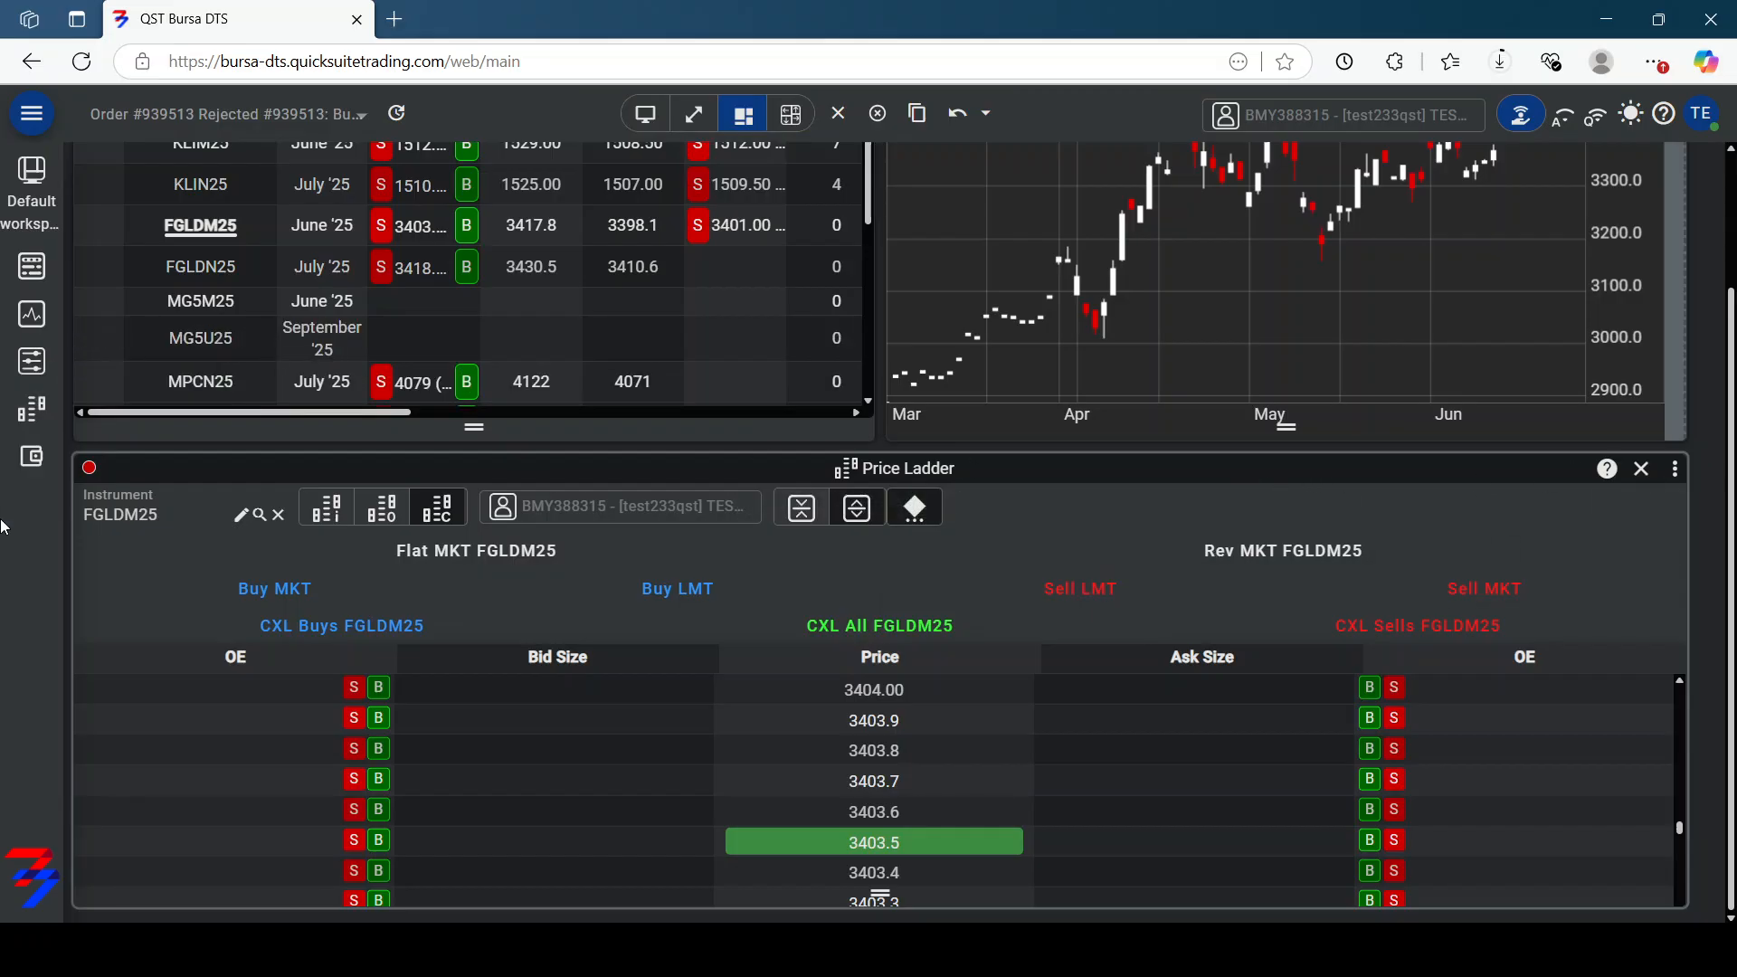
# Add the Account Information module and maximize it across the workspace
pyautogui.click(31, 457)
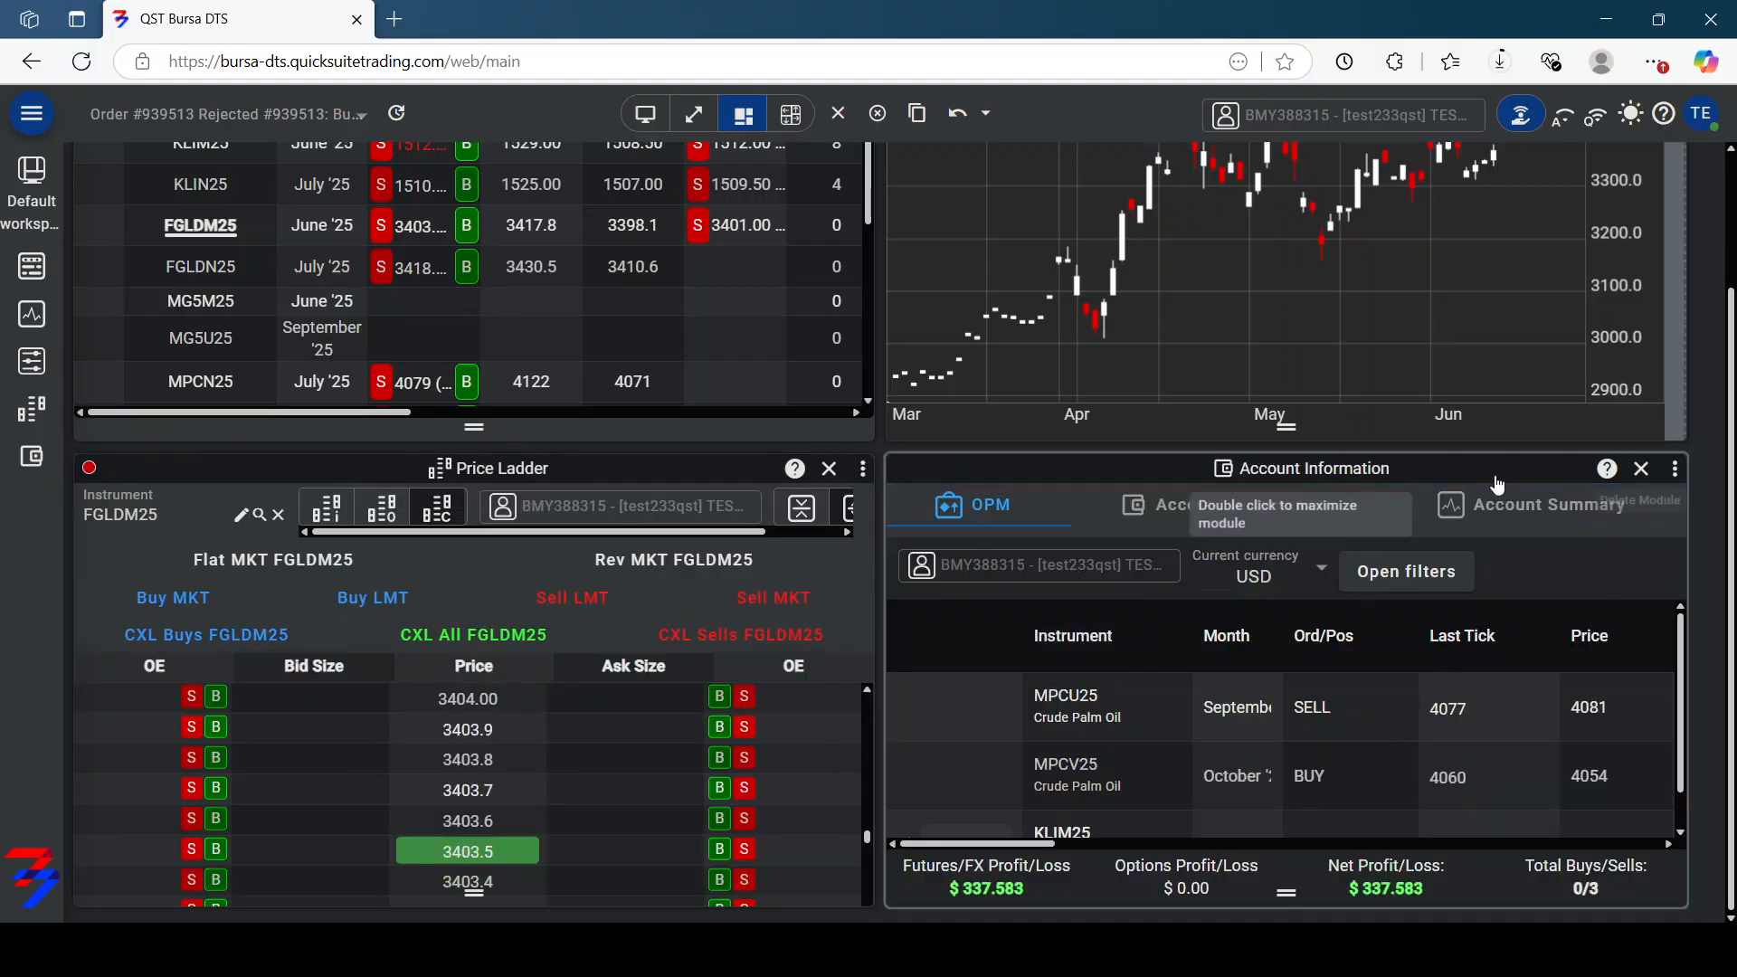
pyautogui.doubleClick(1442, 473)
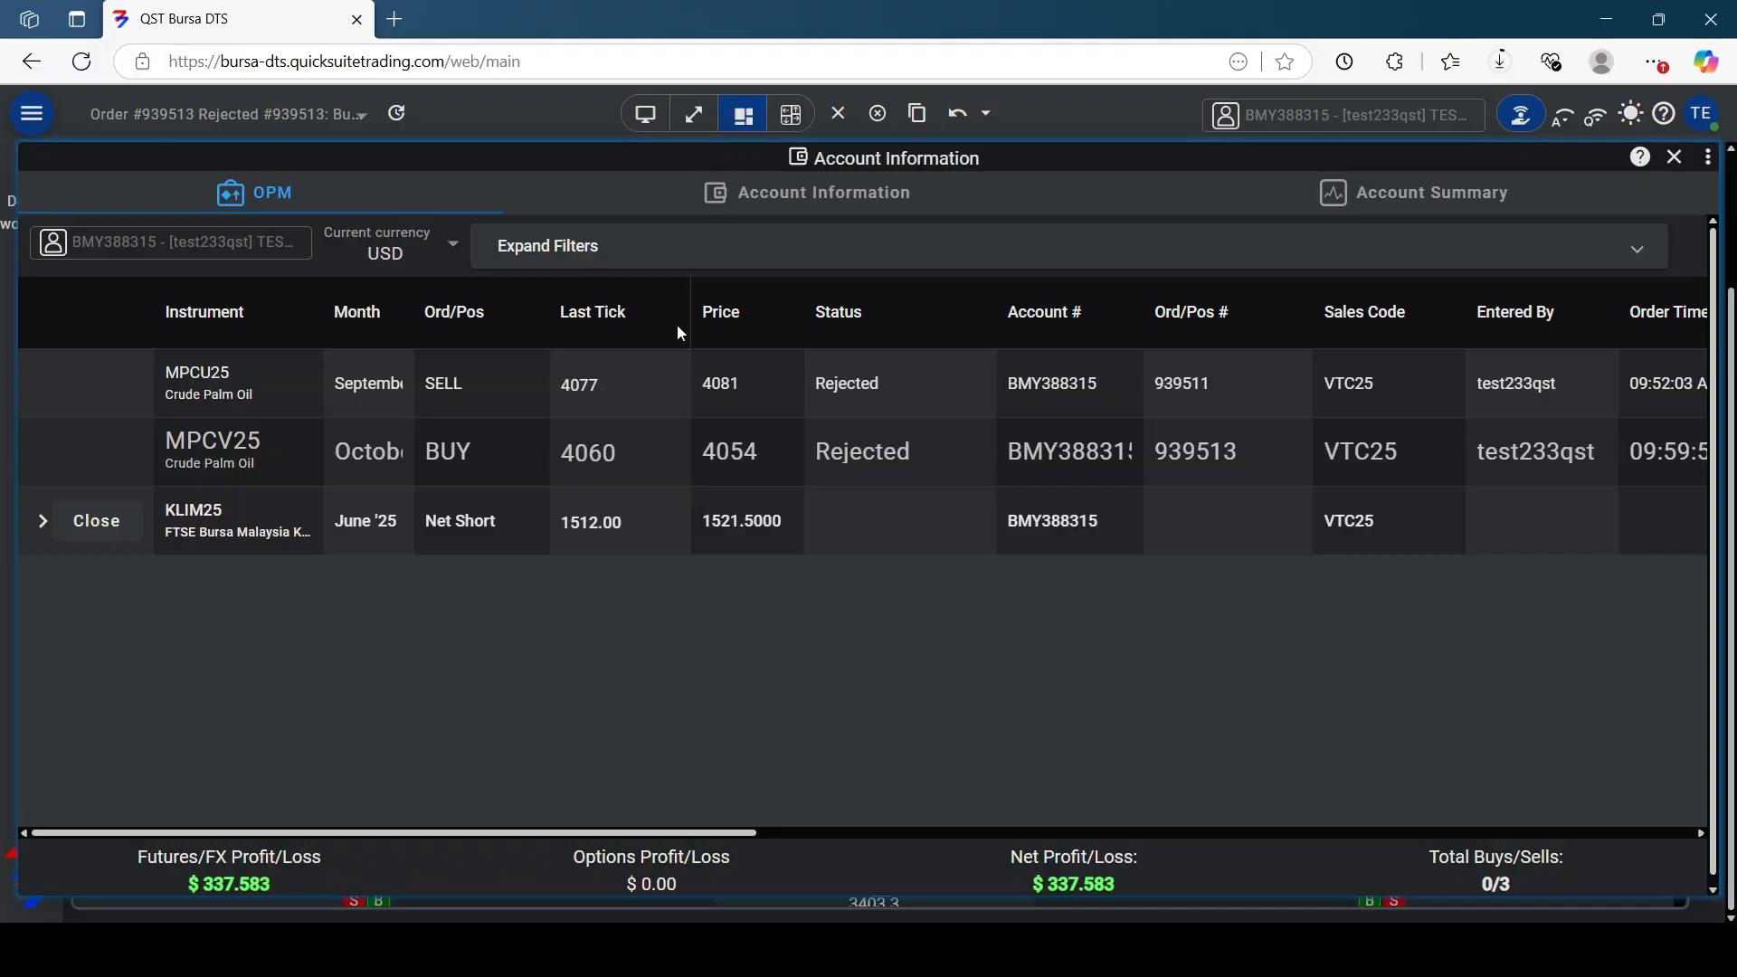
# Set the account display currency to MYR
pyautogui.click(419, 258)
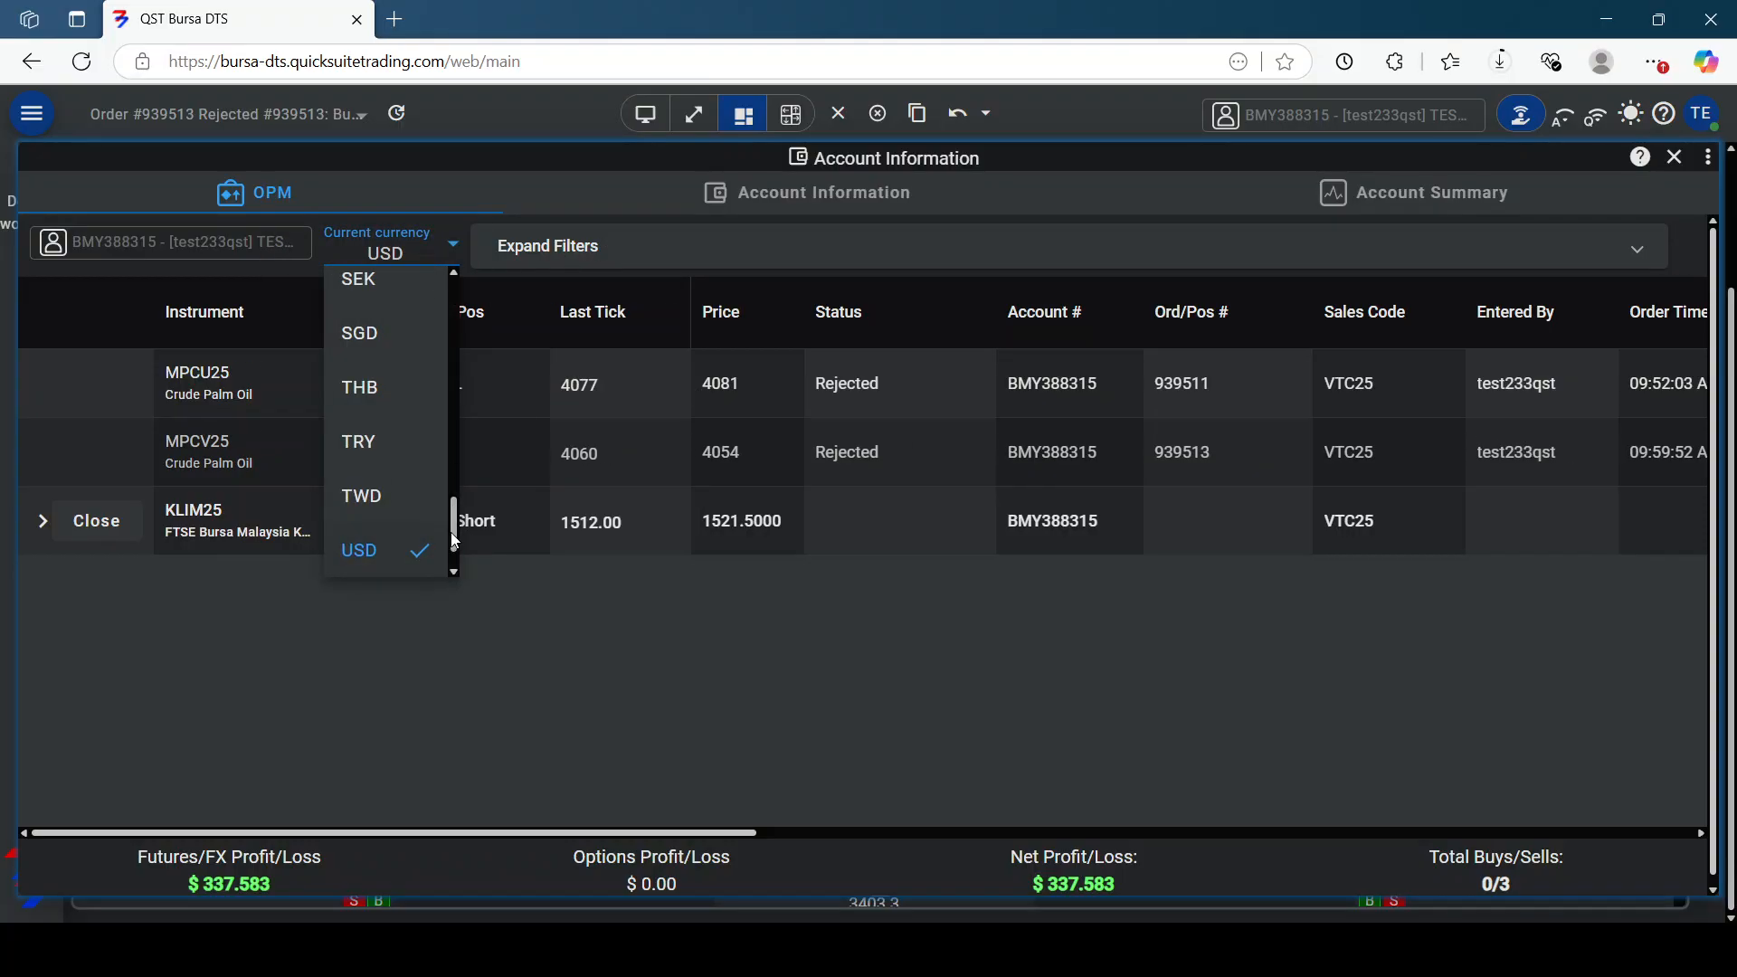
pyautogui.moveTo(454, 540)
pyautogui.mouseDown()
pyautogui.moveTo(446, 292)
pyautogui.moveTo(445, 449)
pyautogui.mouseUp()
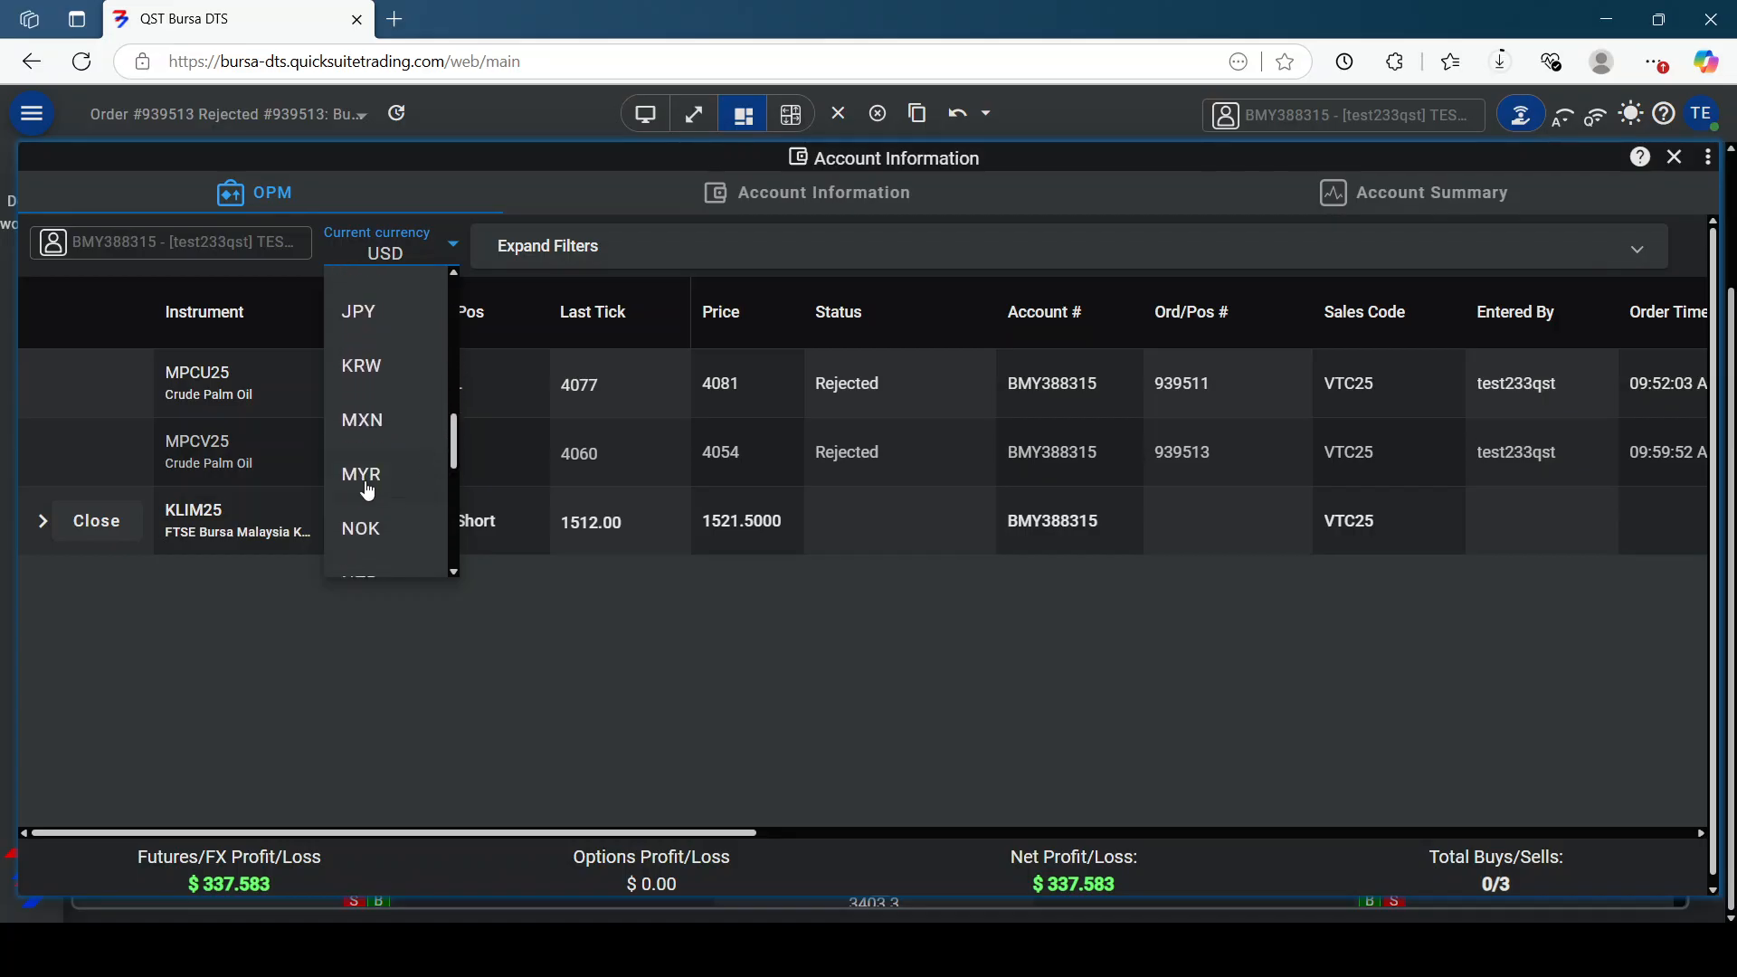
pyautogui.click(361, 476)
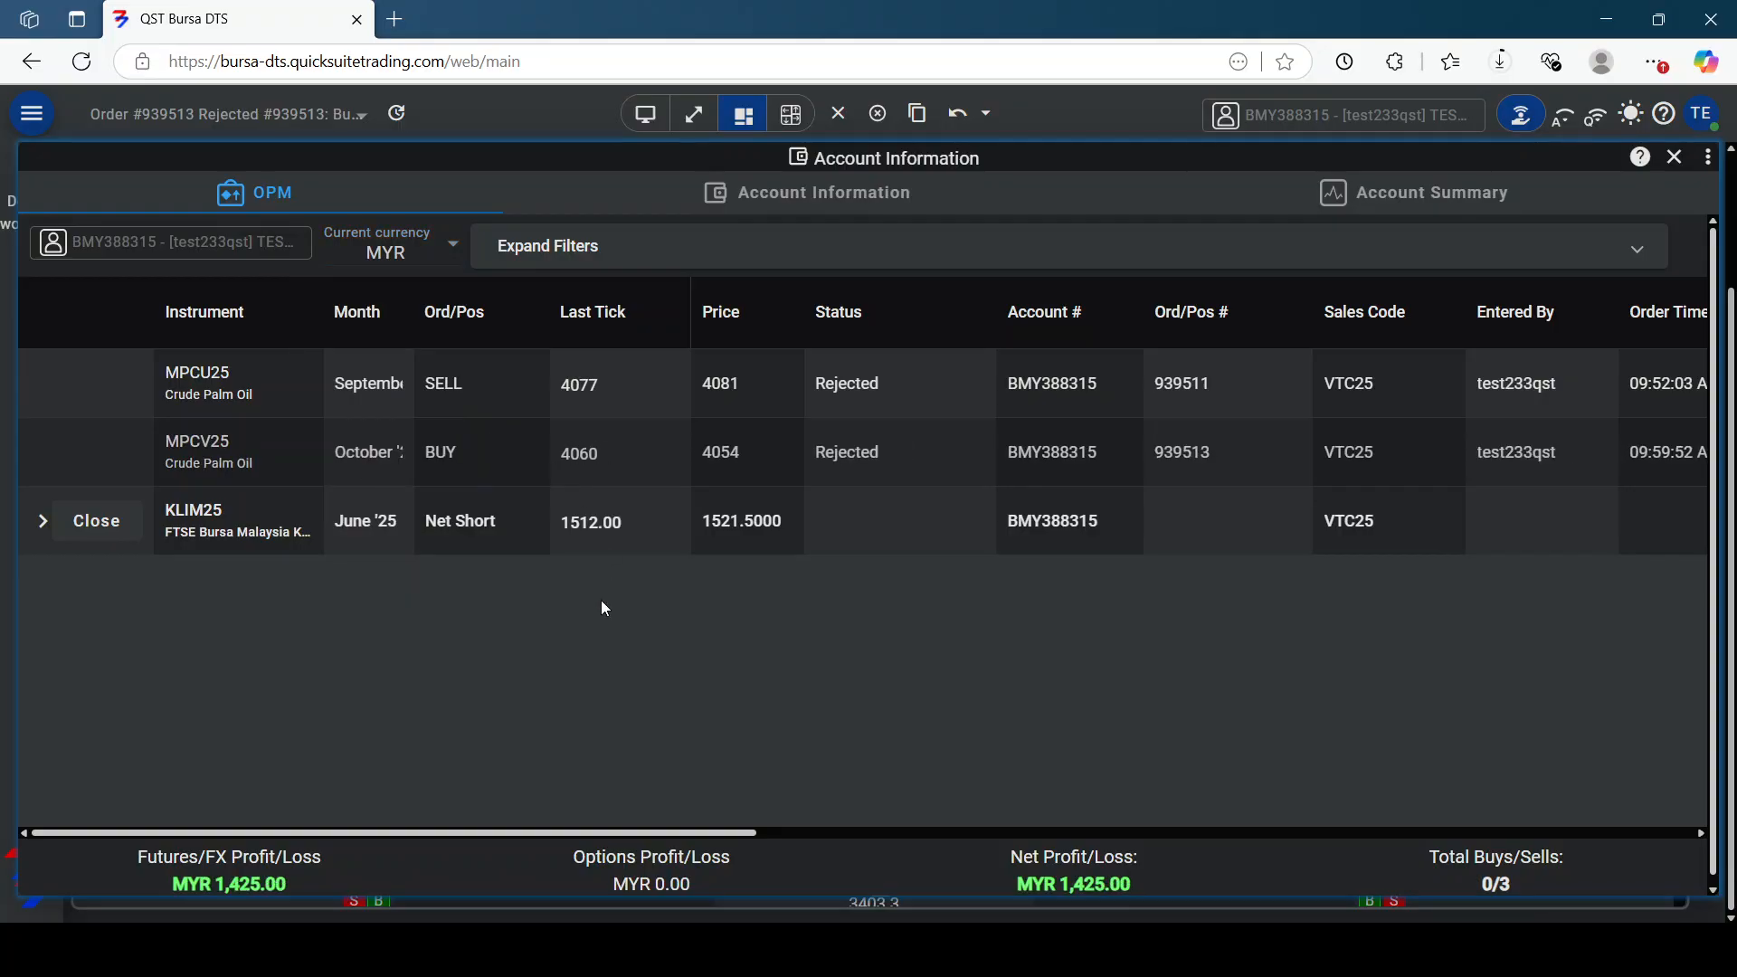
# Uncheck Show Rejected Orders in the filters, leaving only the KLIM25 net short position
pyautogui.click(546, 246)
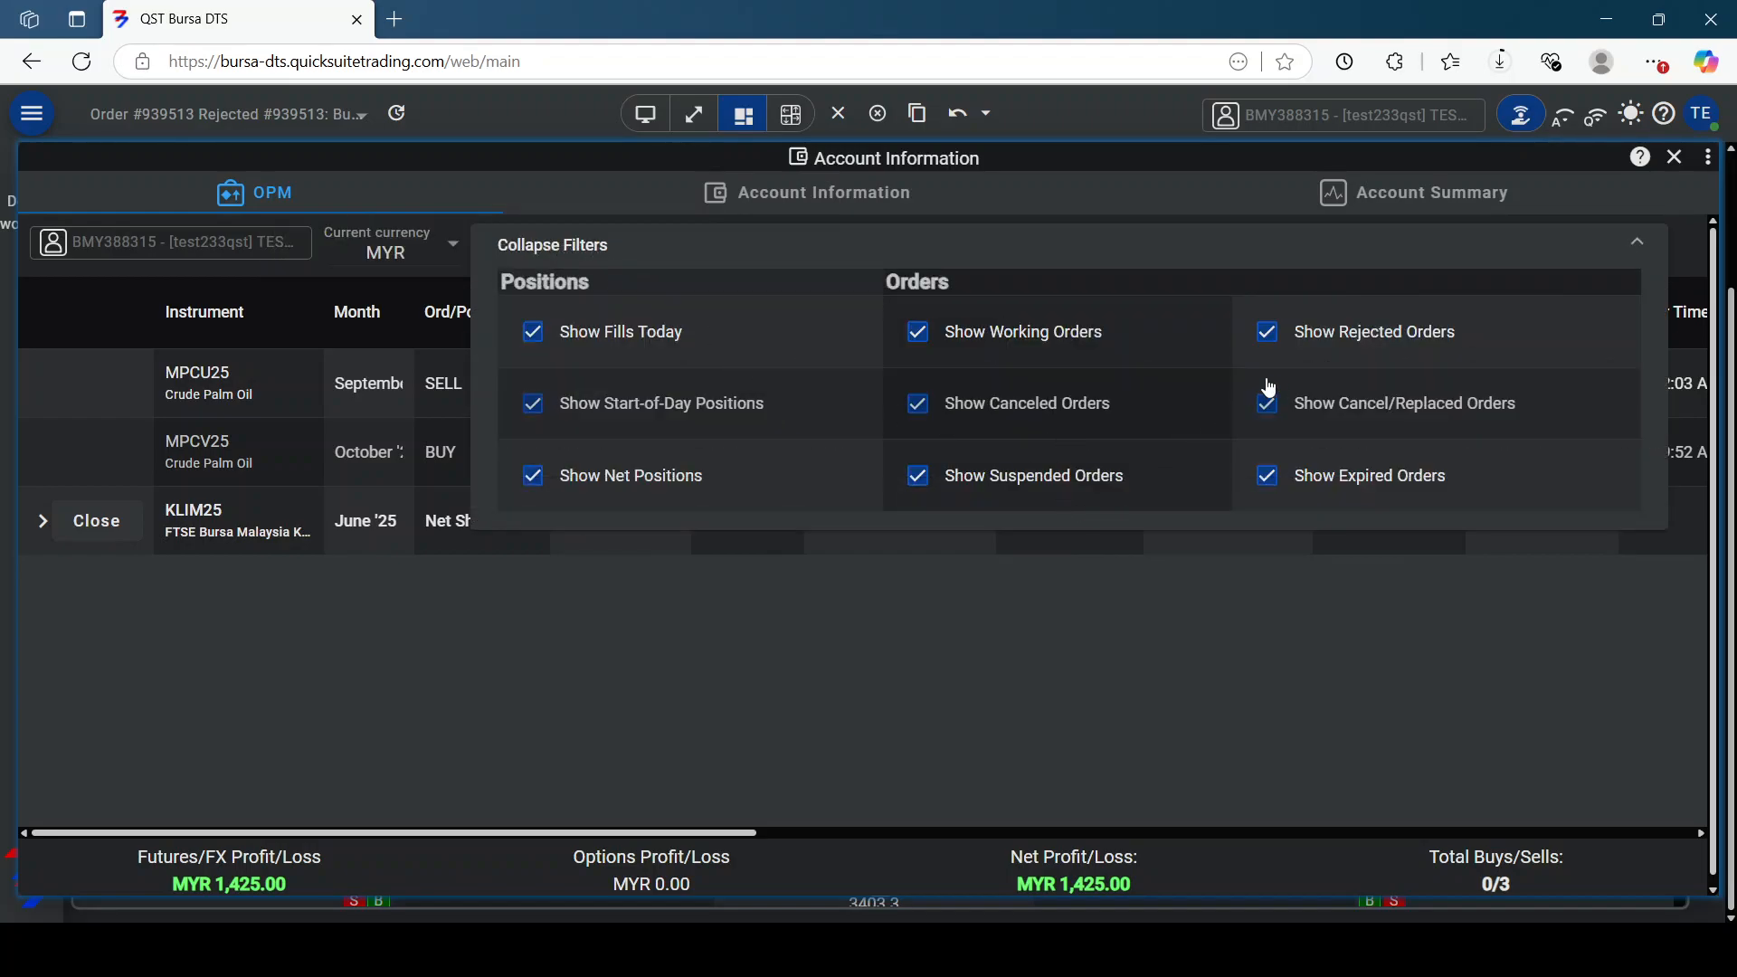
pyautogui.click(1266, 332)
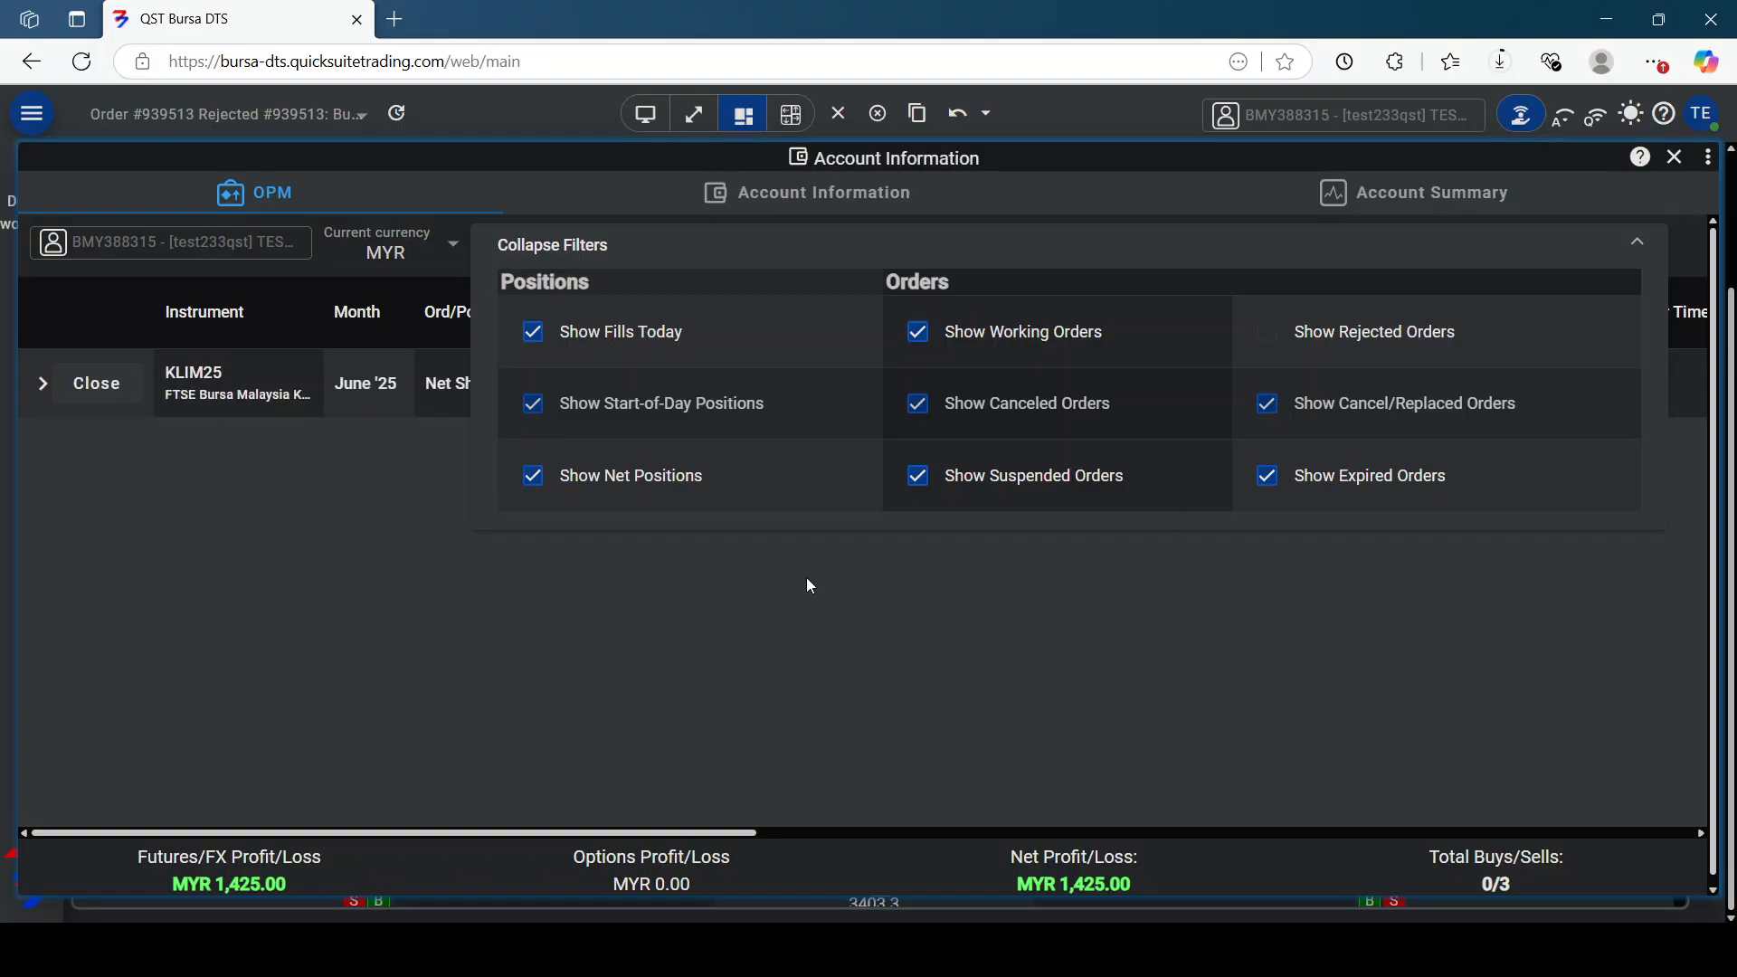
pyautogui.click(539, 245)
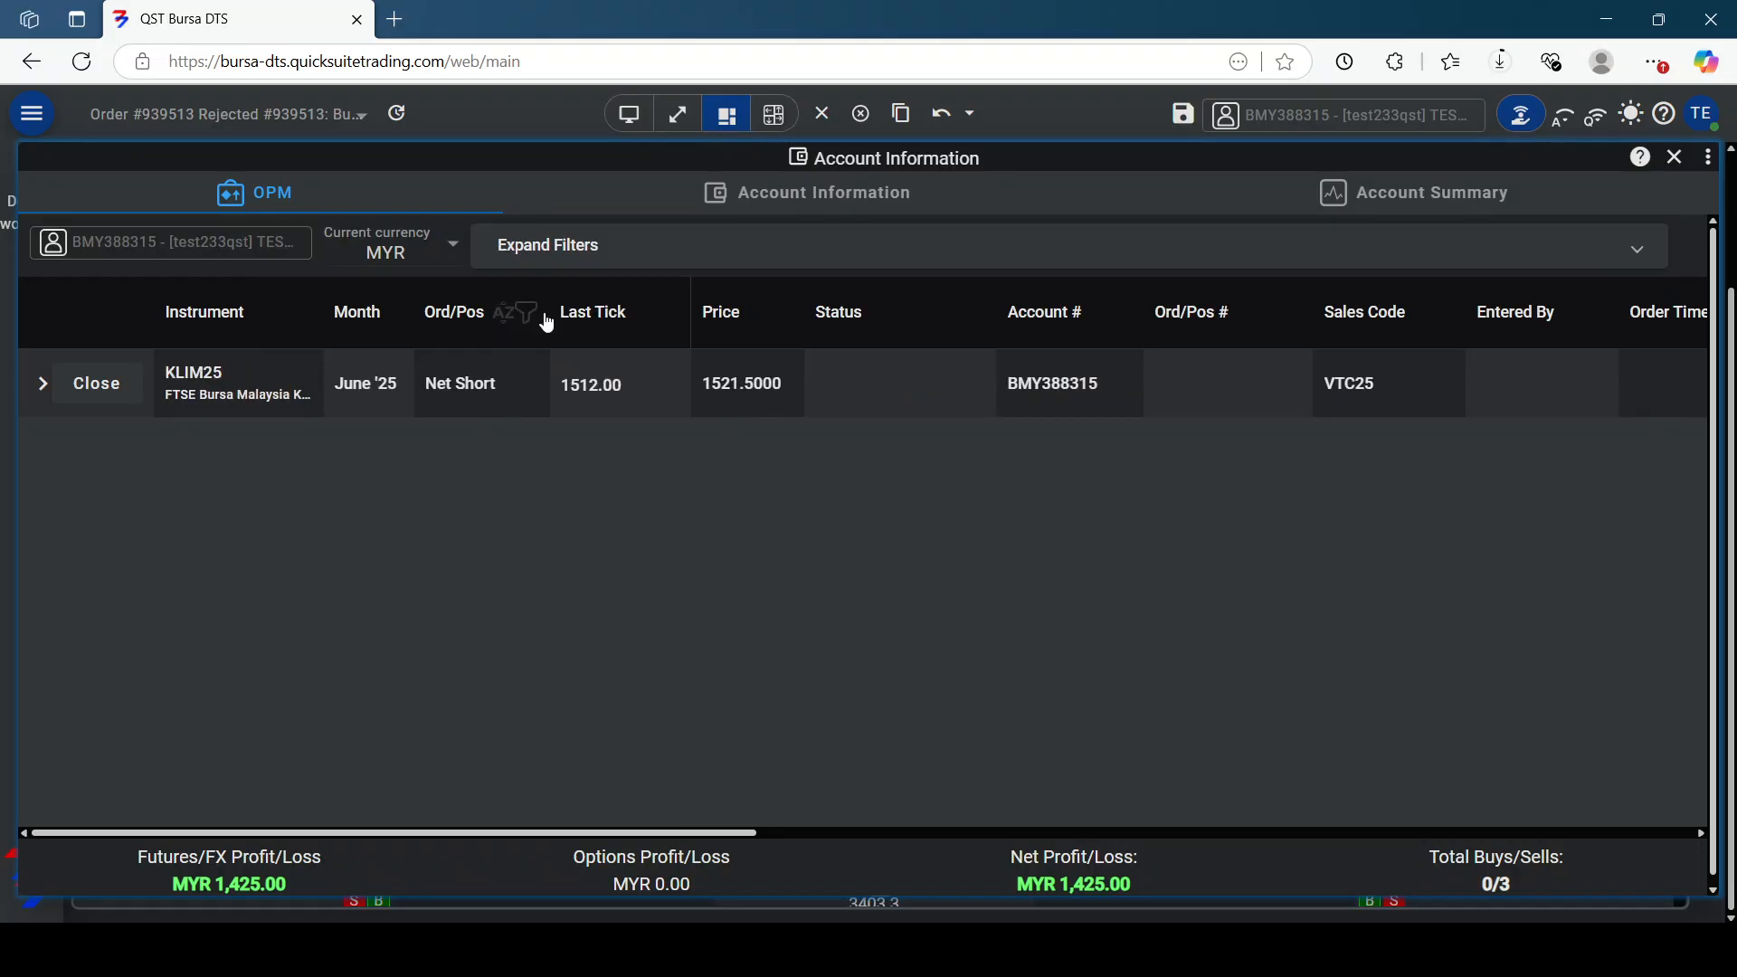
# View margin and equity details, then the Account Summary pie charts
pyautogui.click(719, 194)
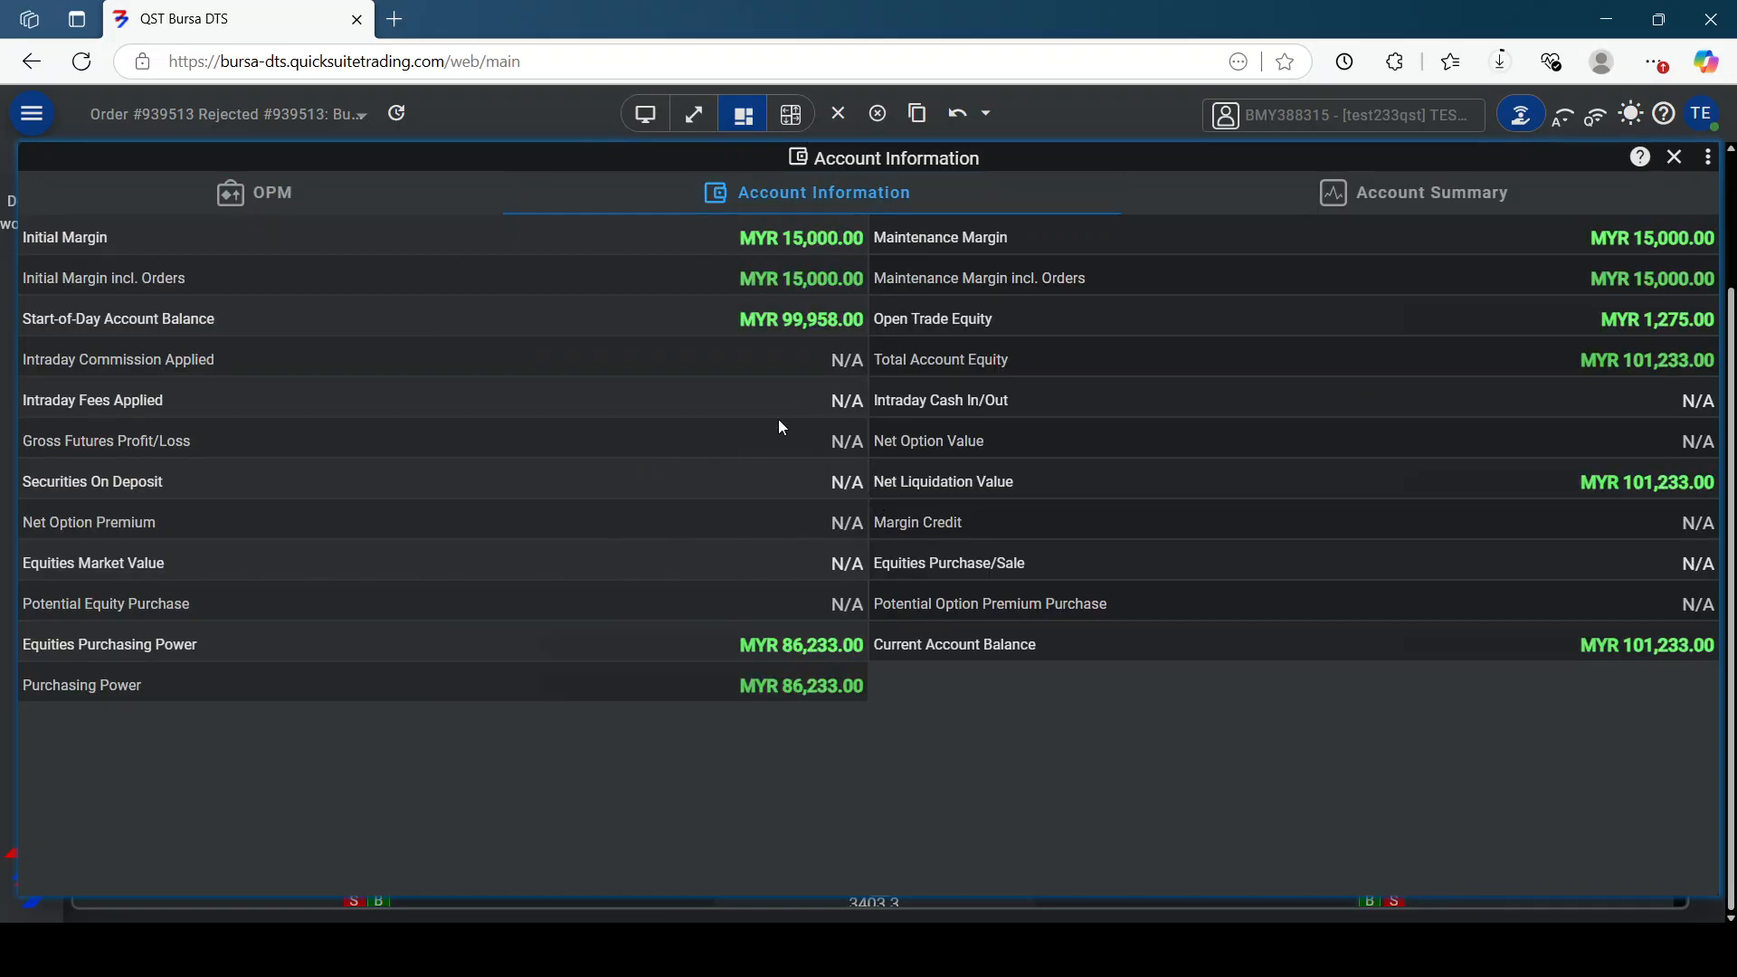
pyautogui.click(1348, 198)
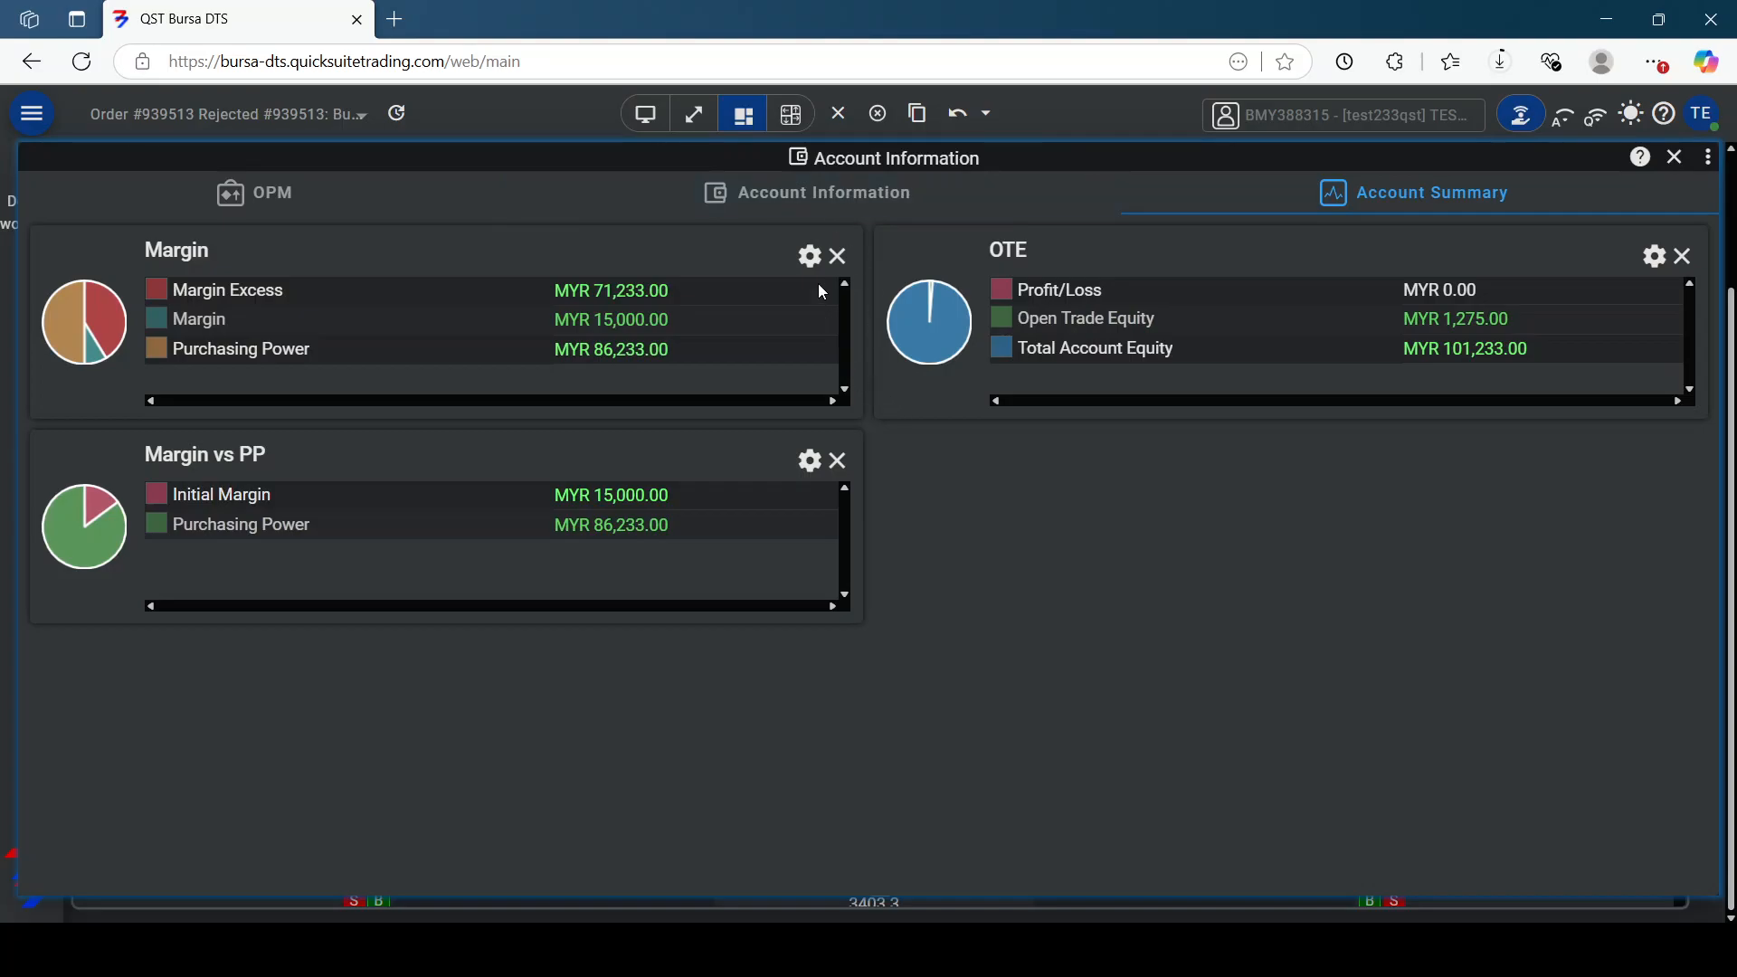
# Set the Margin chart to show Profit/Loss instead of Margin and save
pyautogui.click(809, 258)
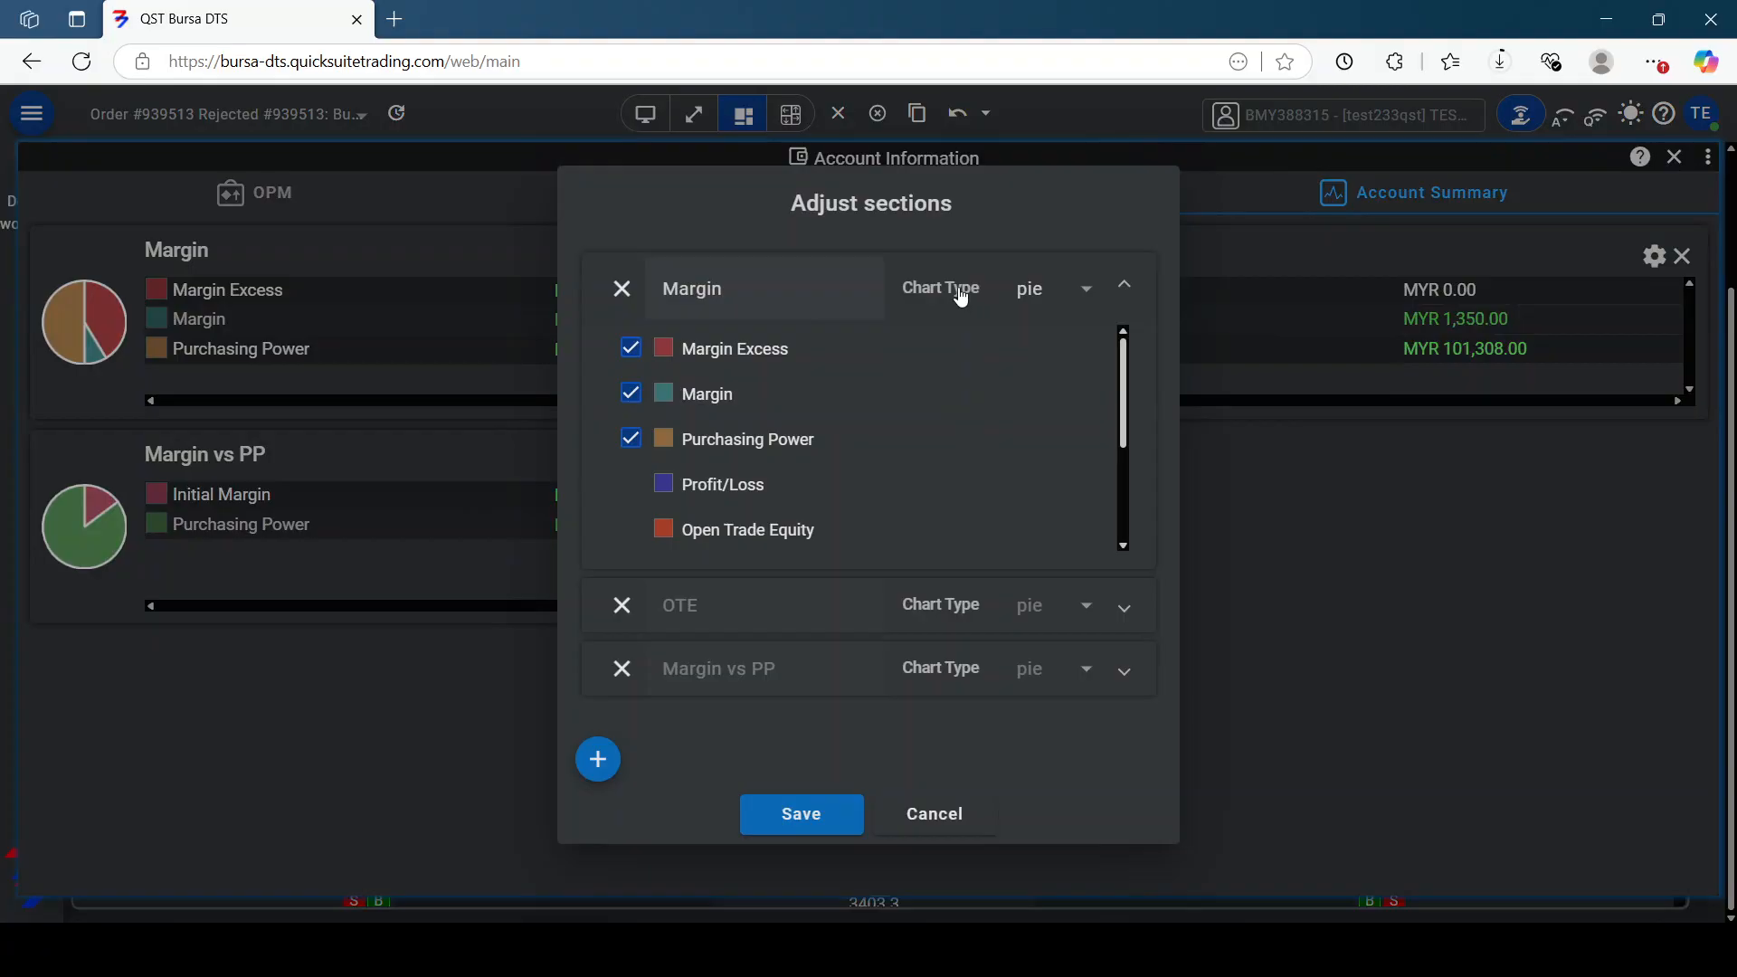
pyautogui.moveTo(1122, 365)
pyautogui.mouseDown()
pyautogui.moveTo(1124, 420)
pyautogui.moveTo(1126, 335)
pyautogui.mouseUp()
pyautogui.click(631, 485)
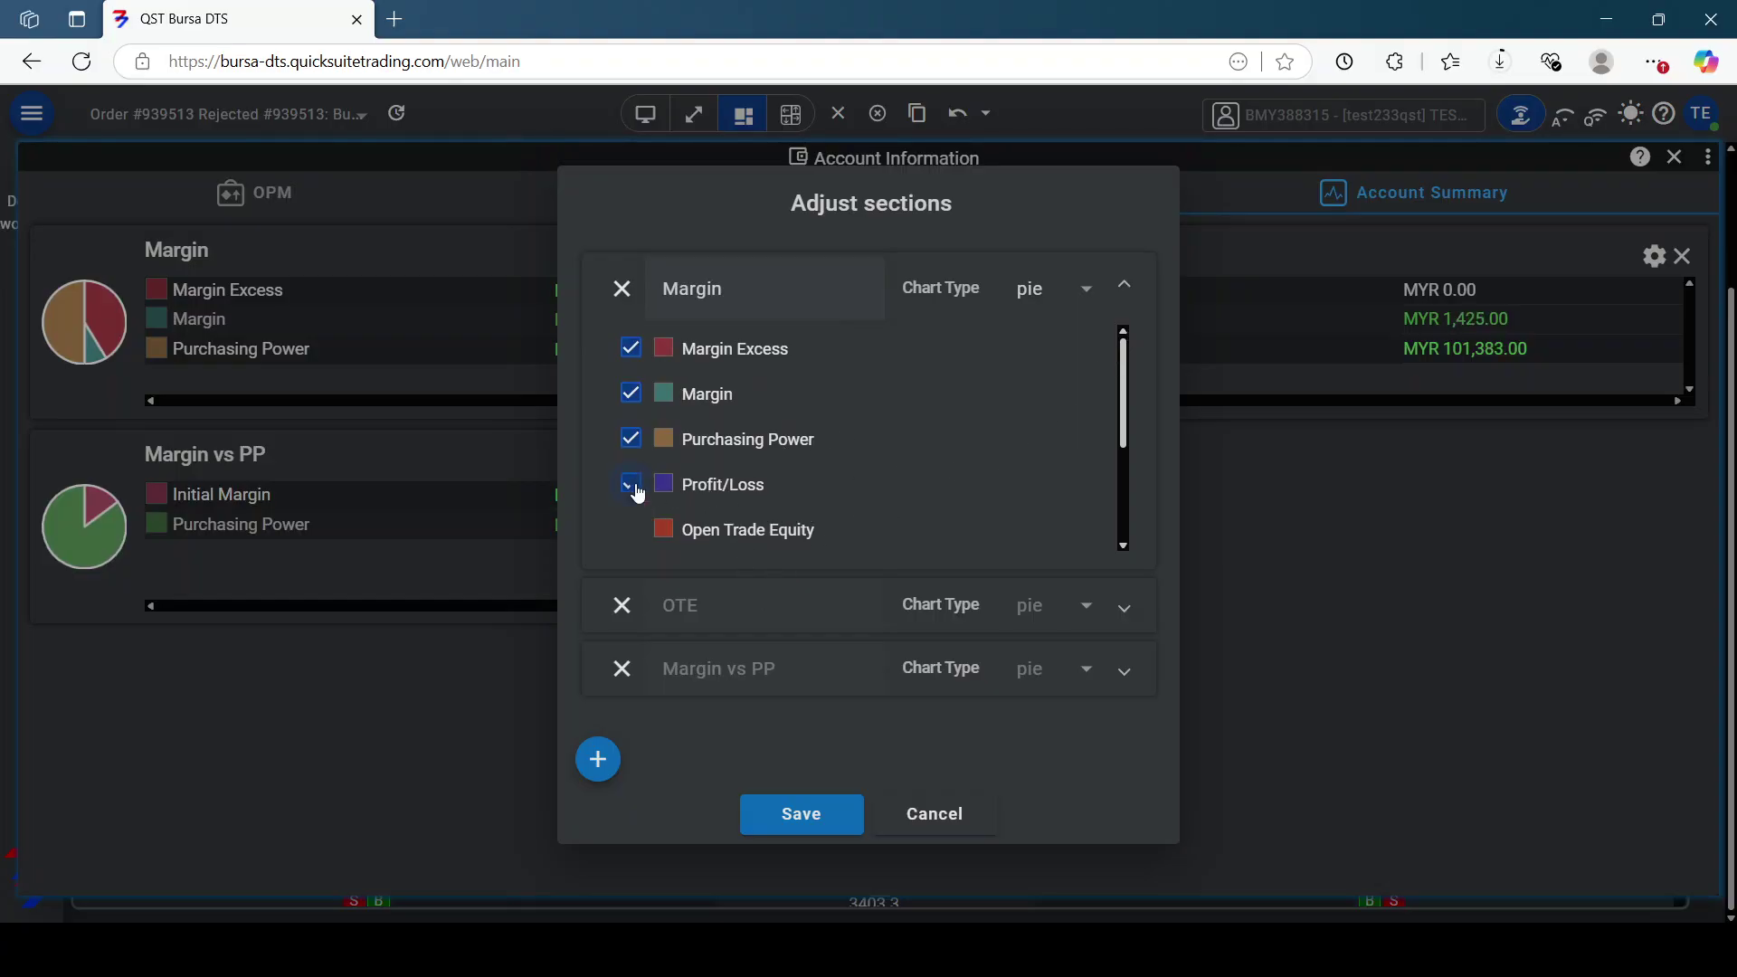
pyautogui.click(630, 393)
pyautogui.click(800, 812)
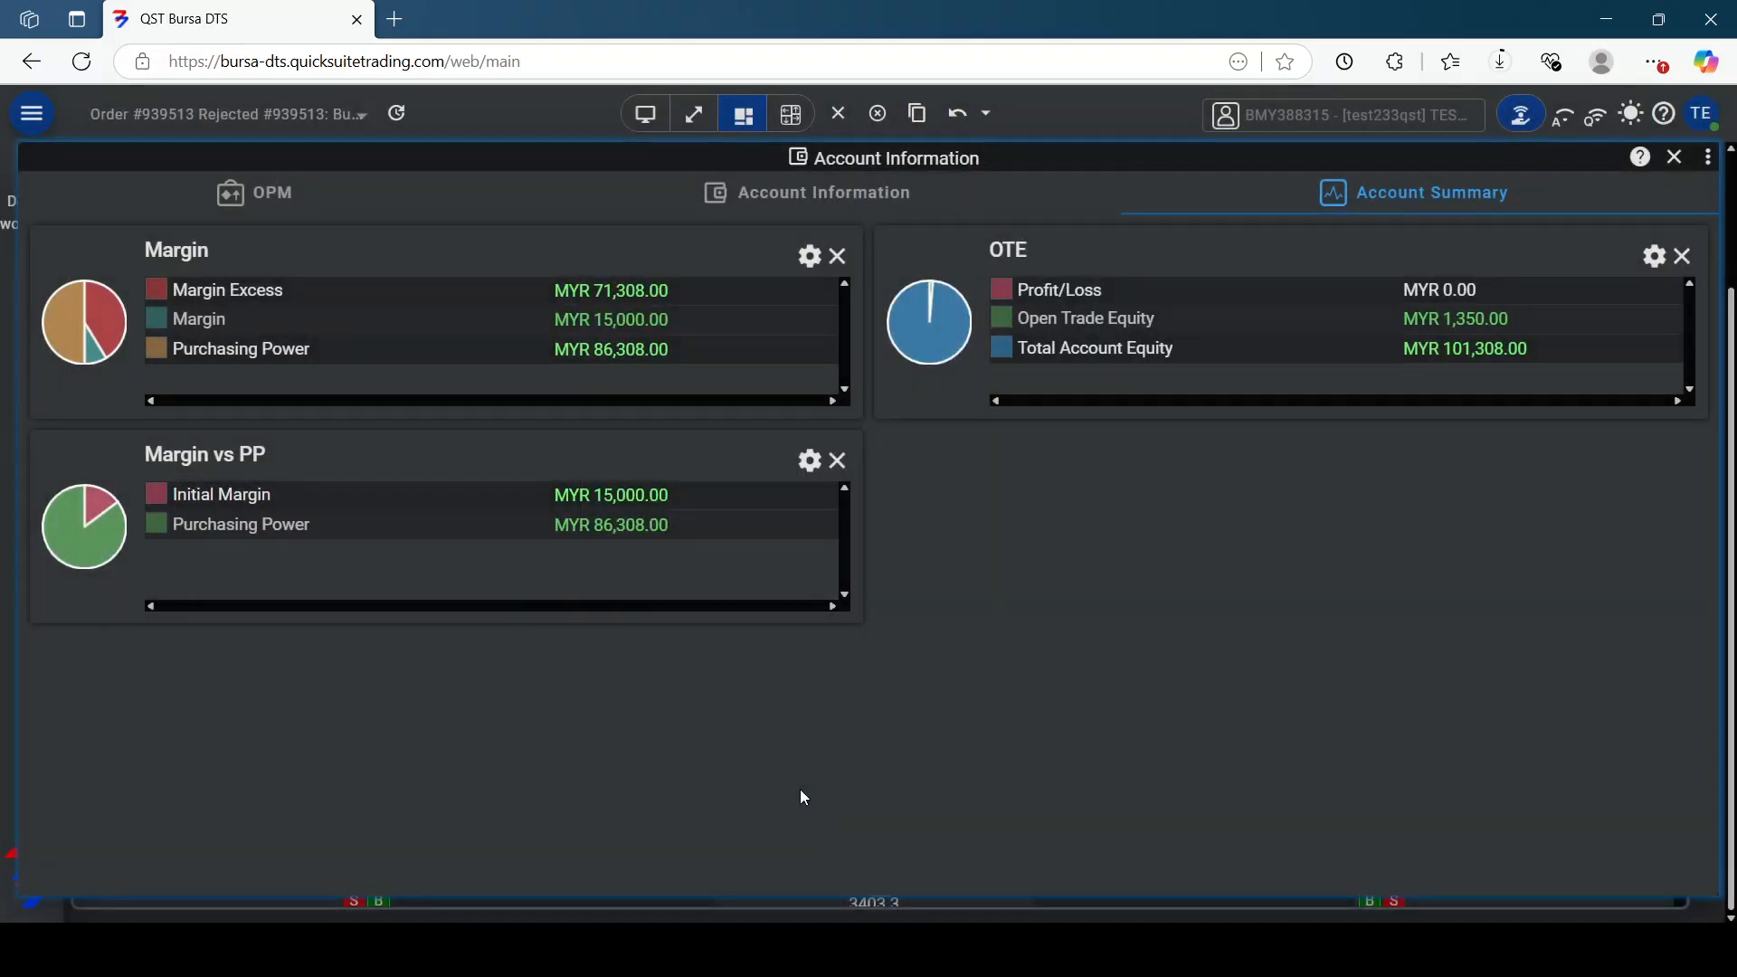
# Dismiss the delete-module prompt and restore the account module into the shared layout
pyautogui.click(1673, 158)
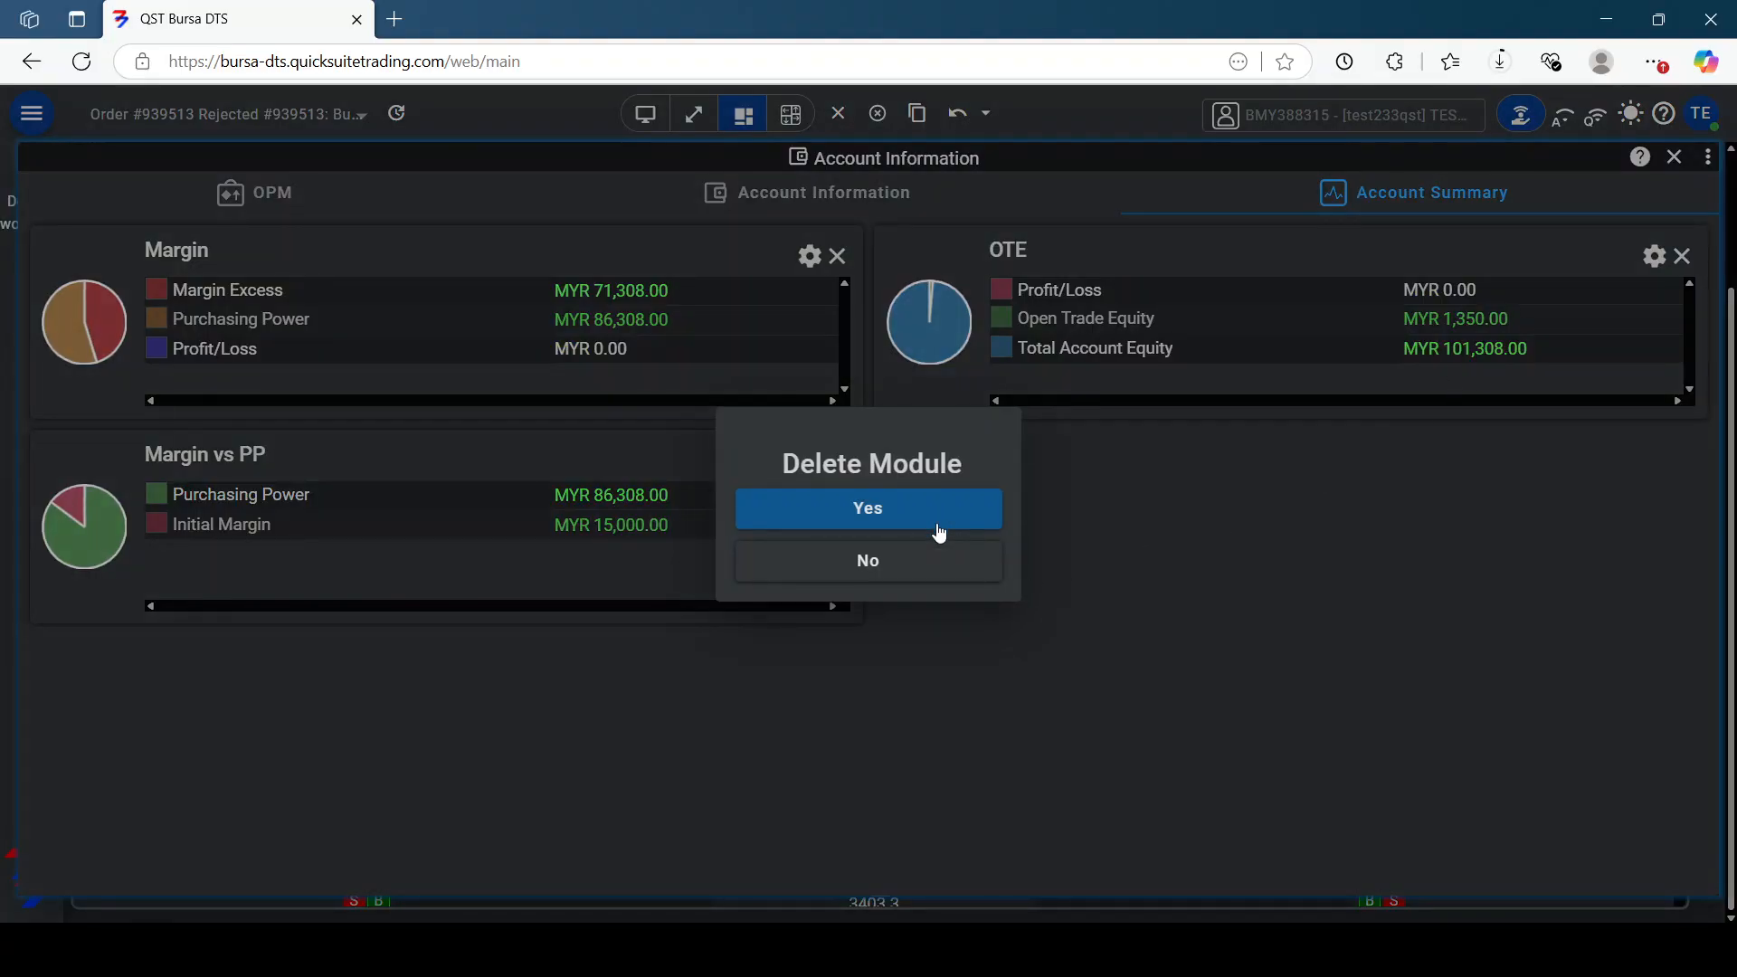
pyautogui.click(946, 561)
pyautogui.doubleClick(896, 157)
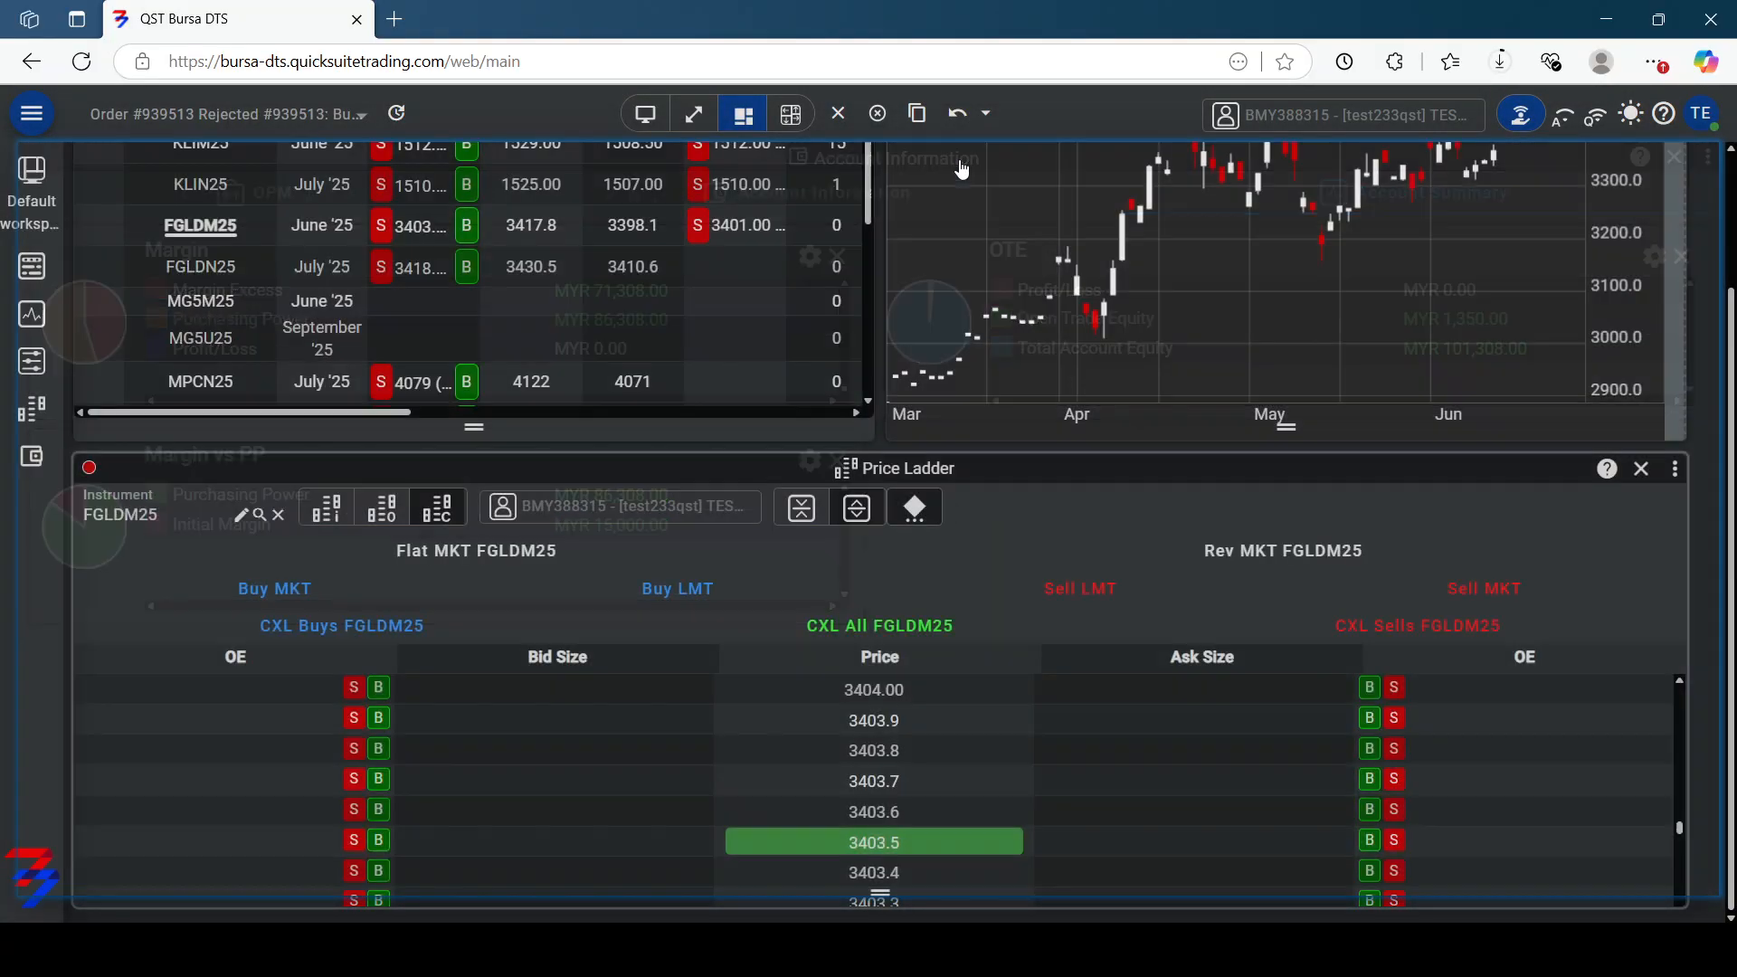